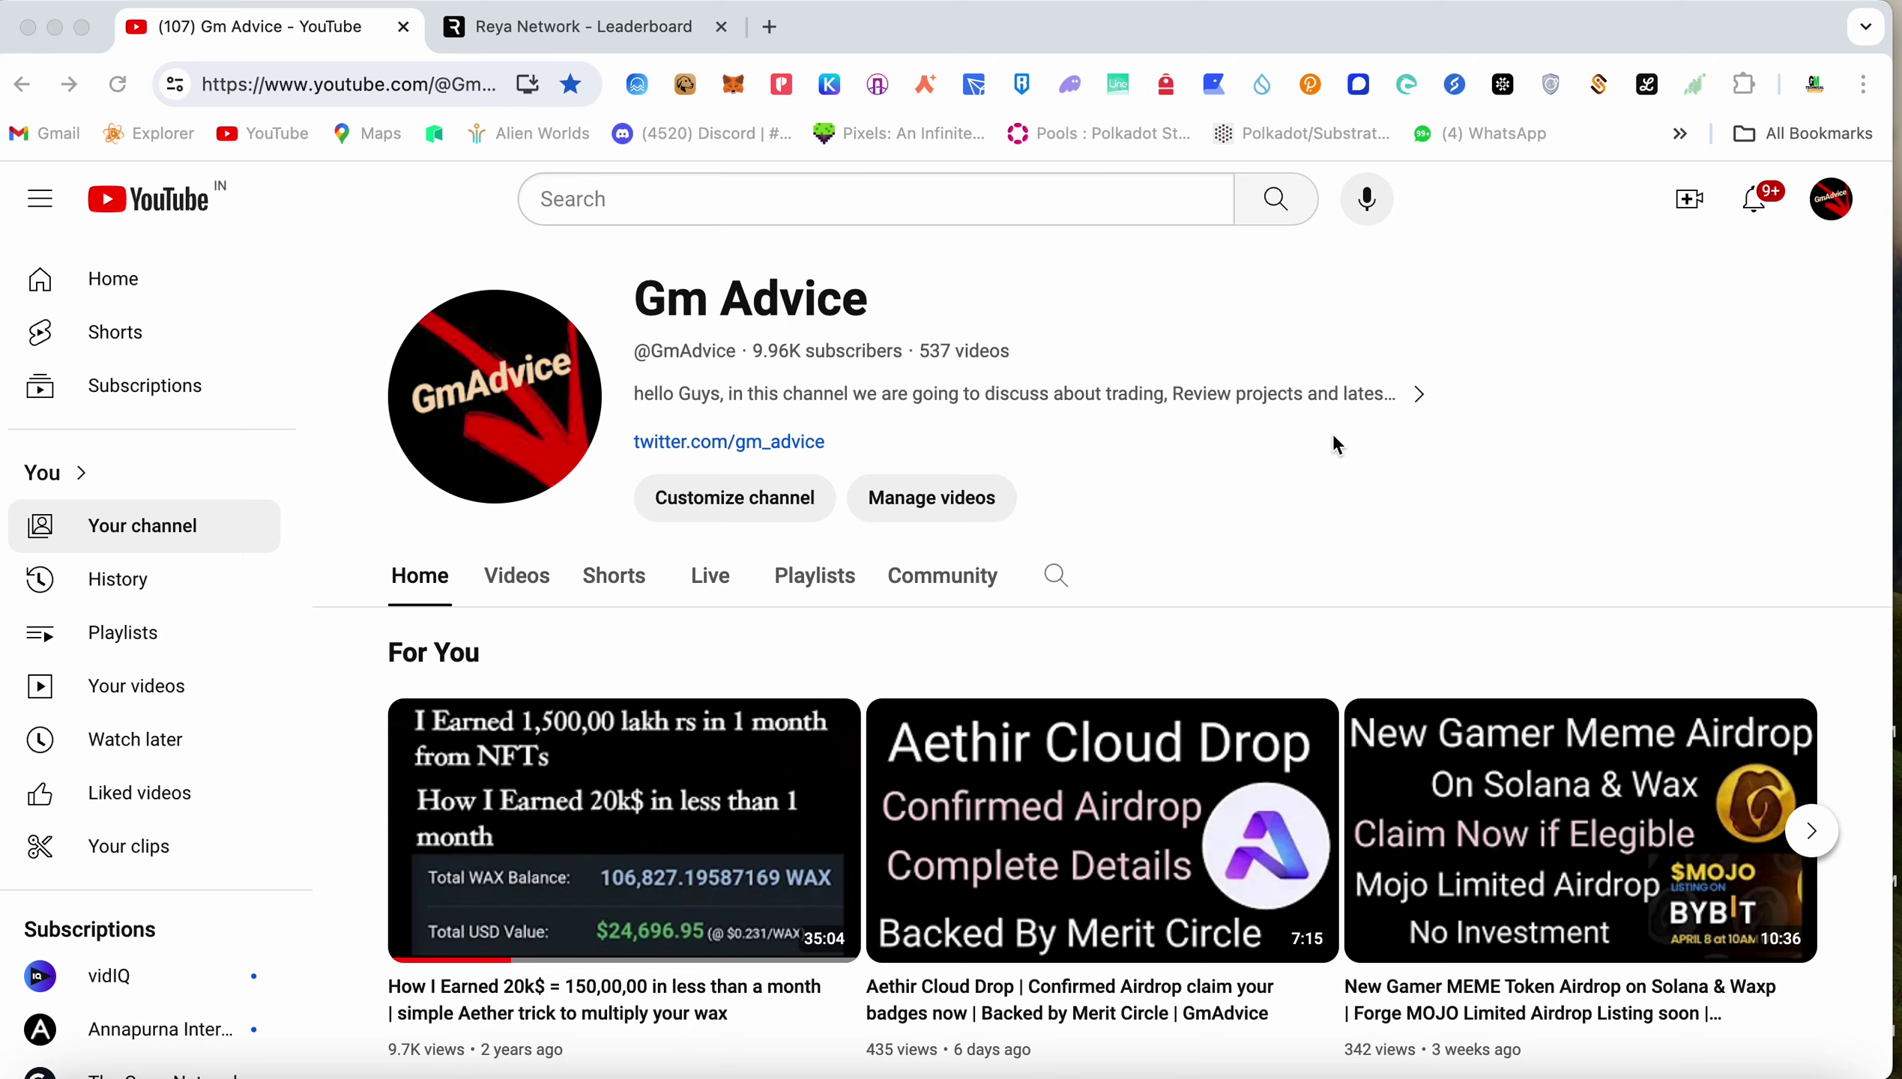
- Switch to the Microsoft Edge window showing the Reya Network LP Pool page
key(ctrl+Up)
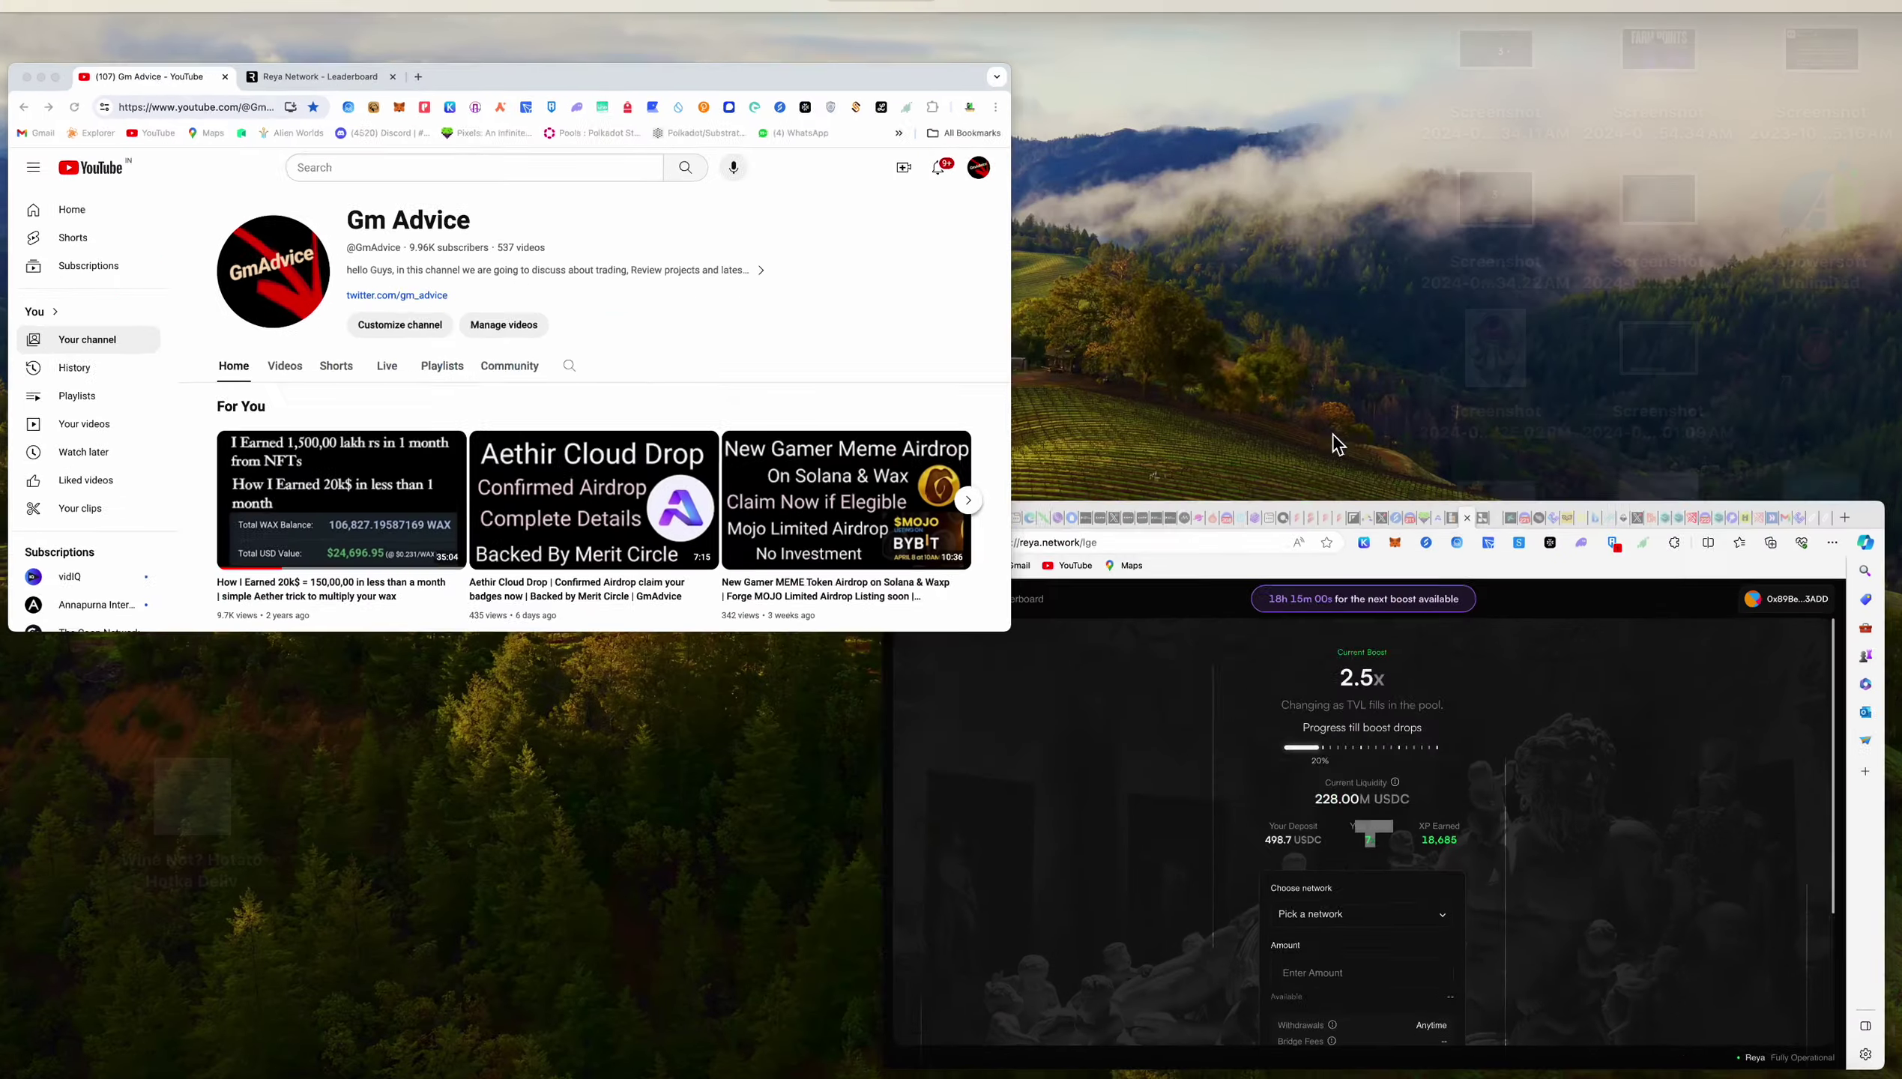
click(1351, 723)
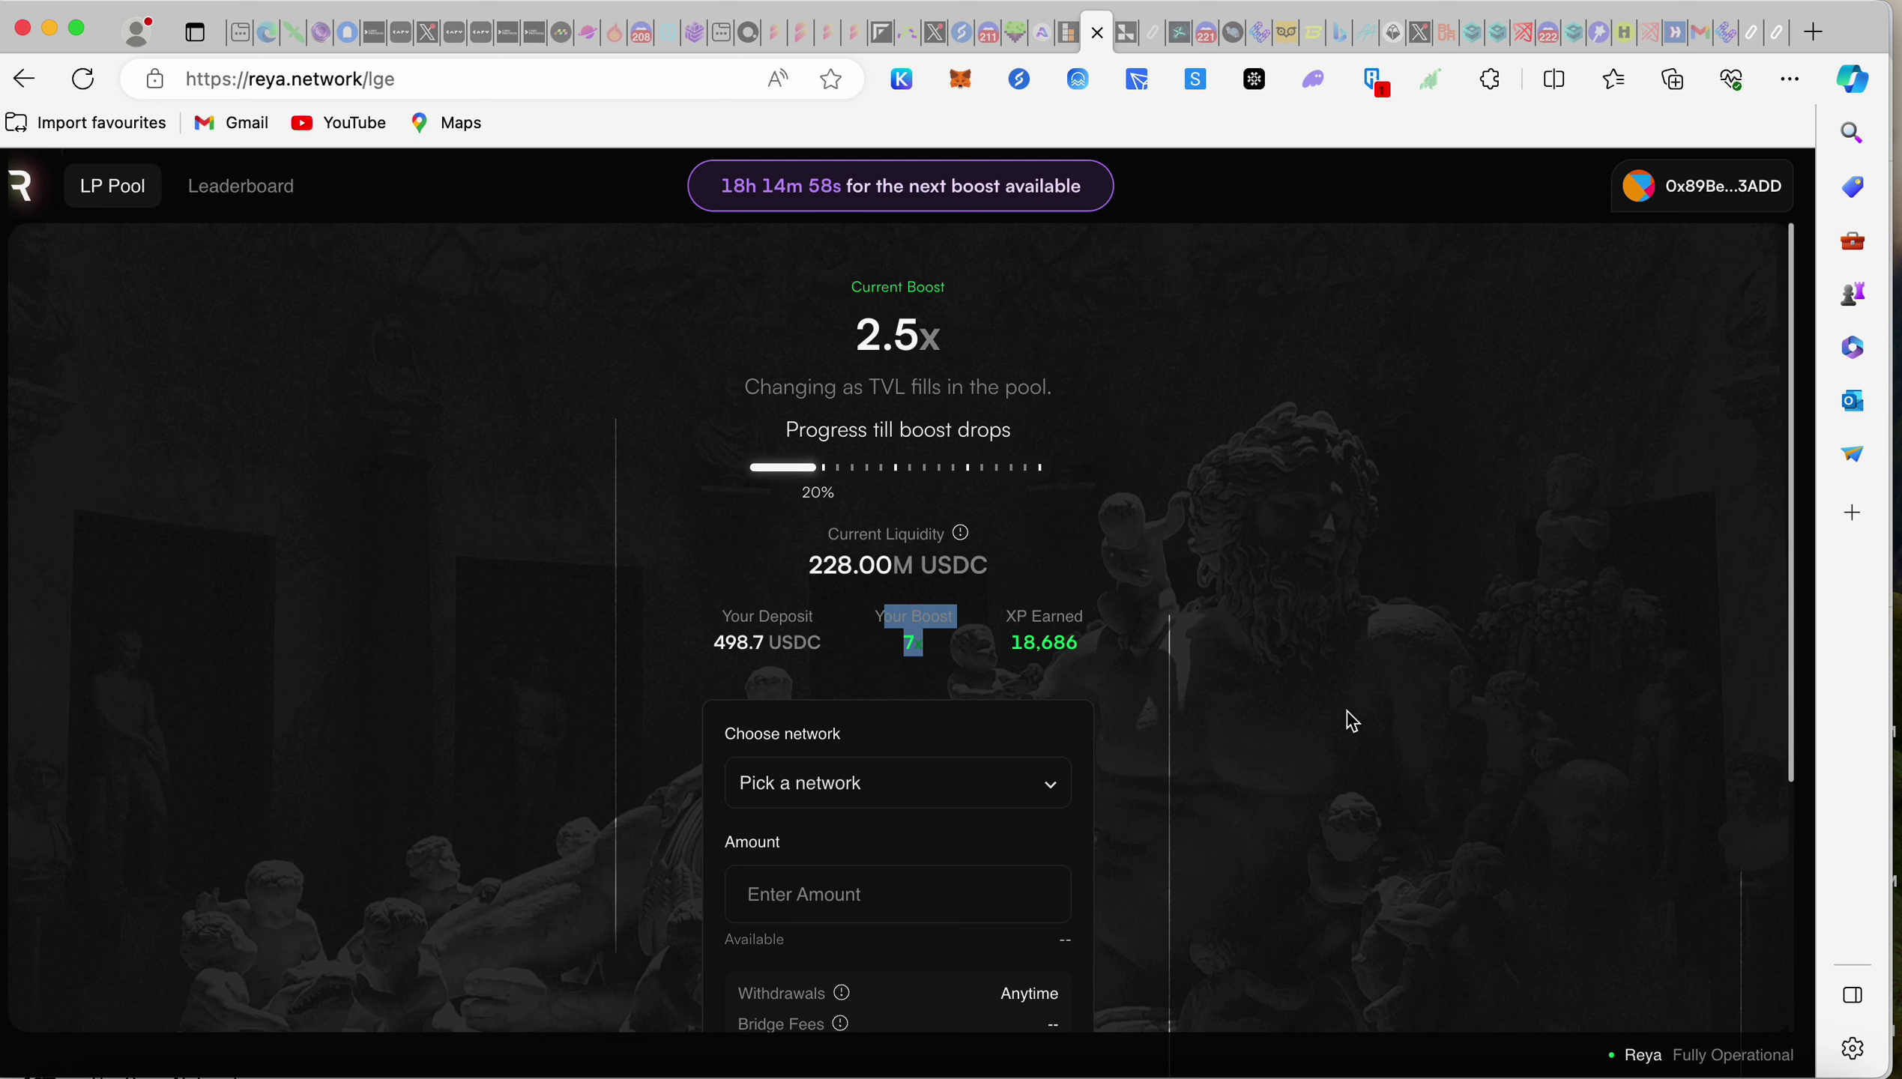
click(1348, 719)
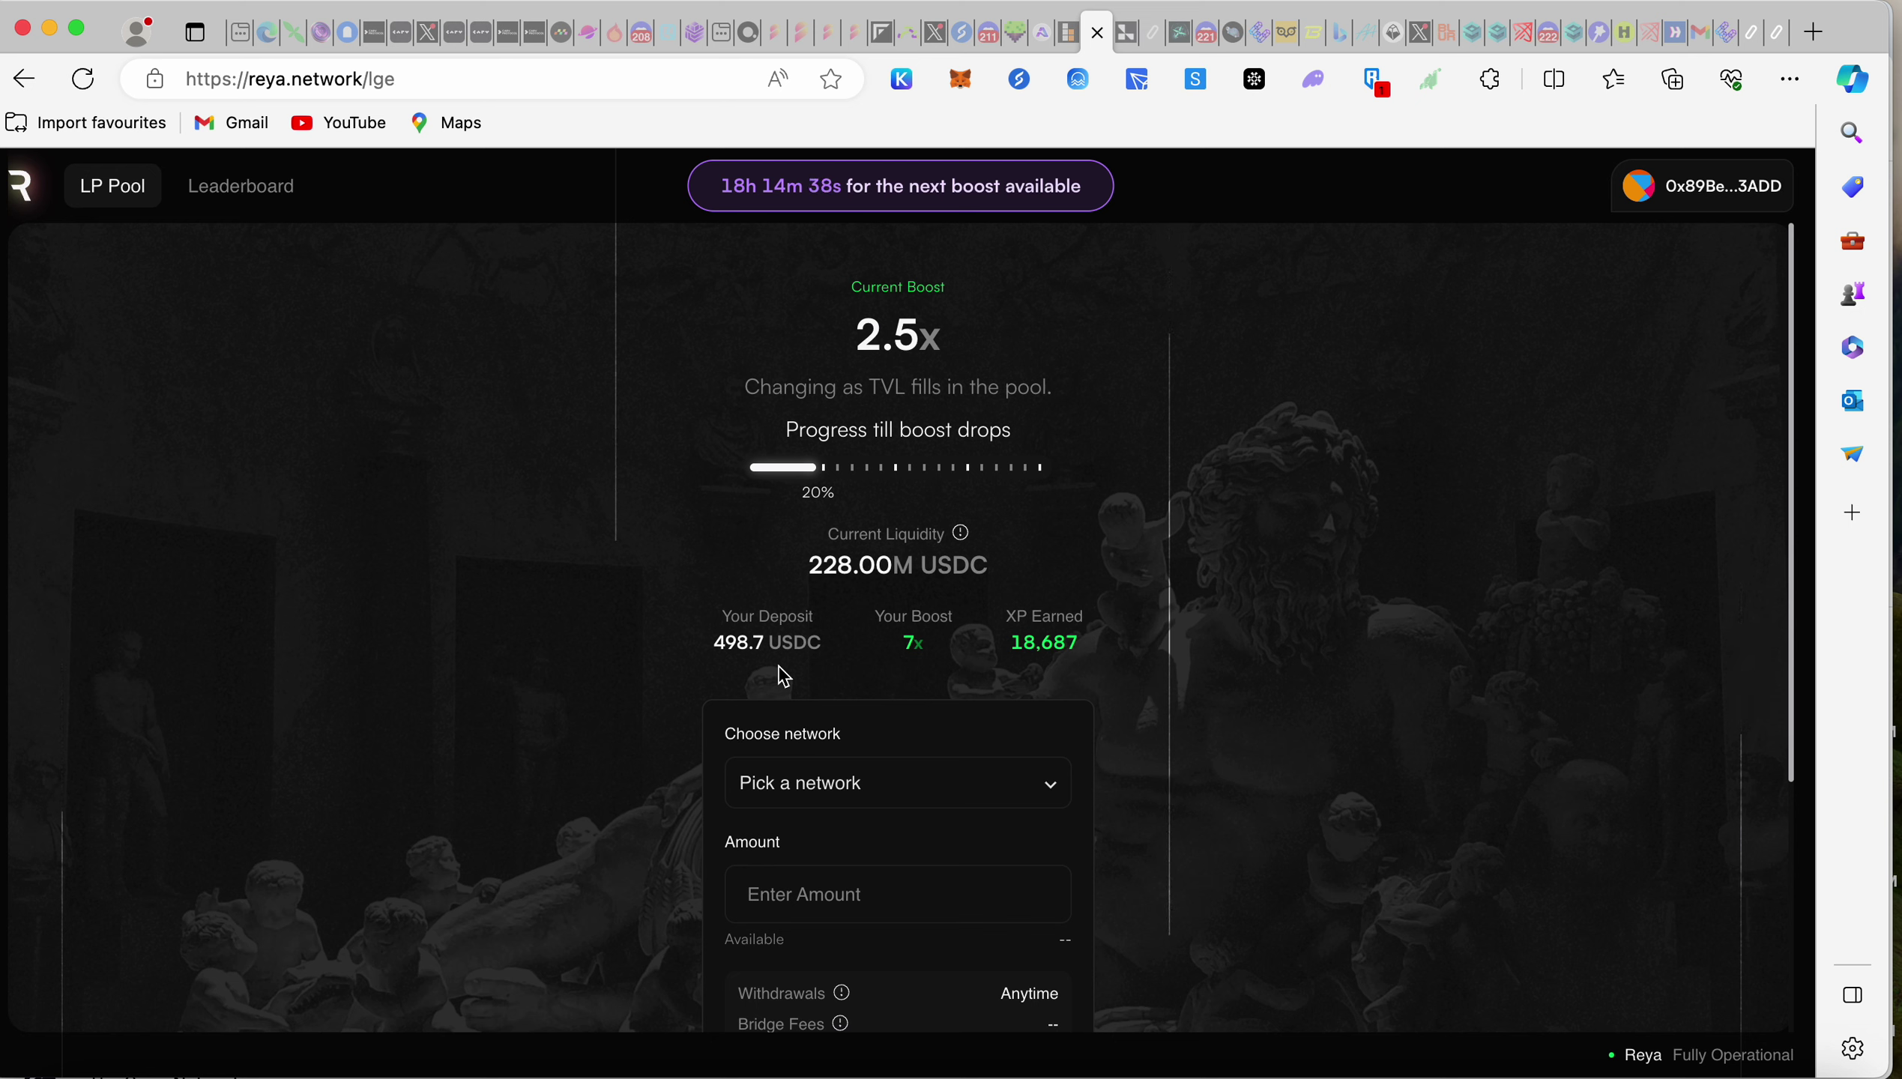
- Examine the Reya LP Pool's available networks, next-boost countdown, own deposit, boost and XP earned, and the deposit form
click(890, 790)
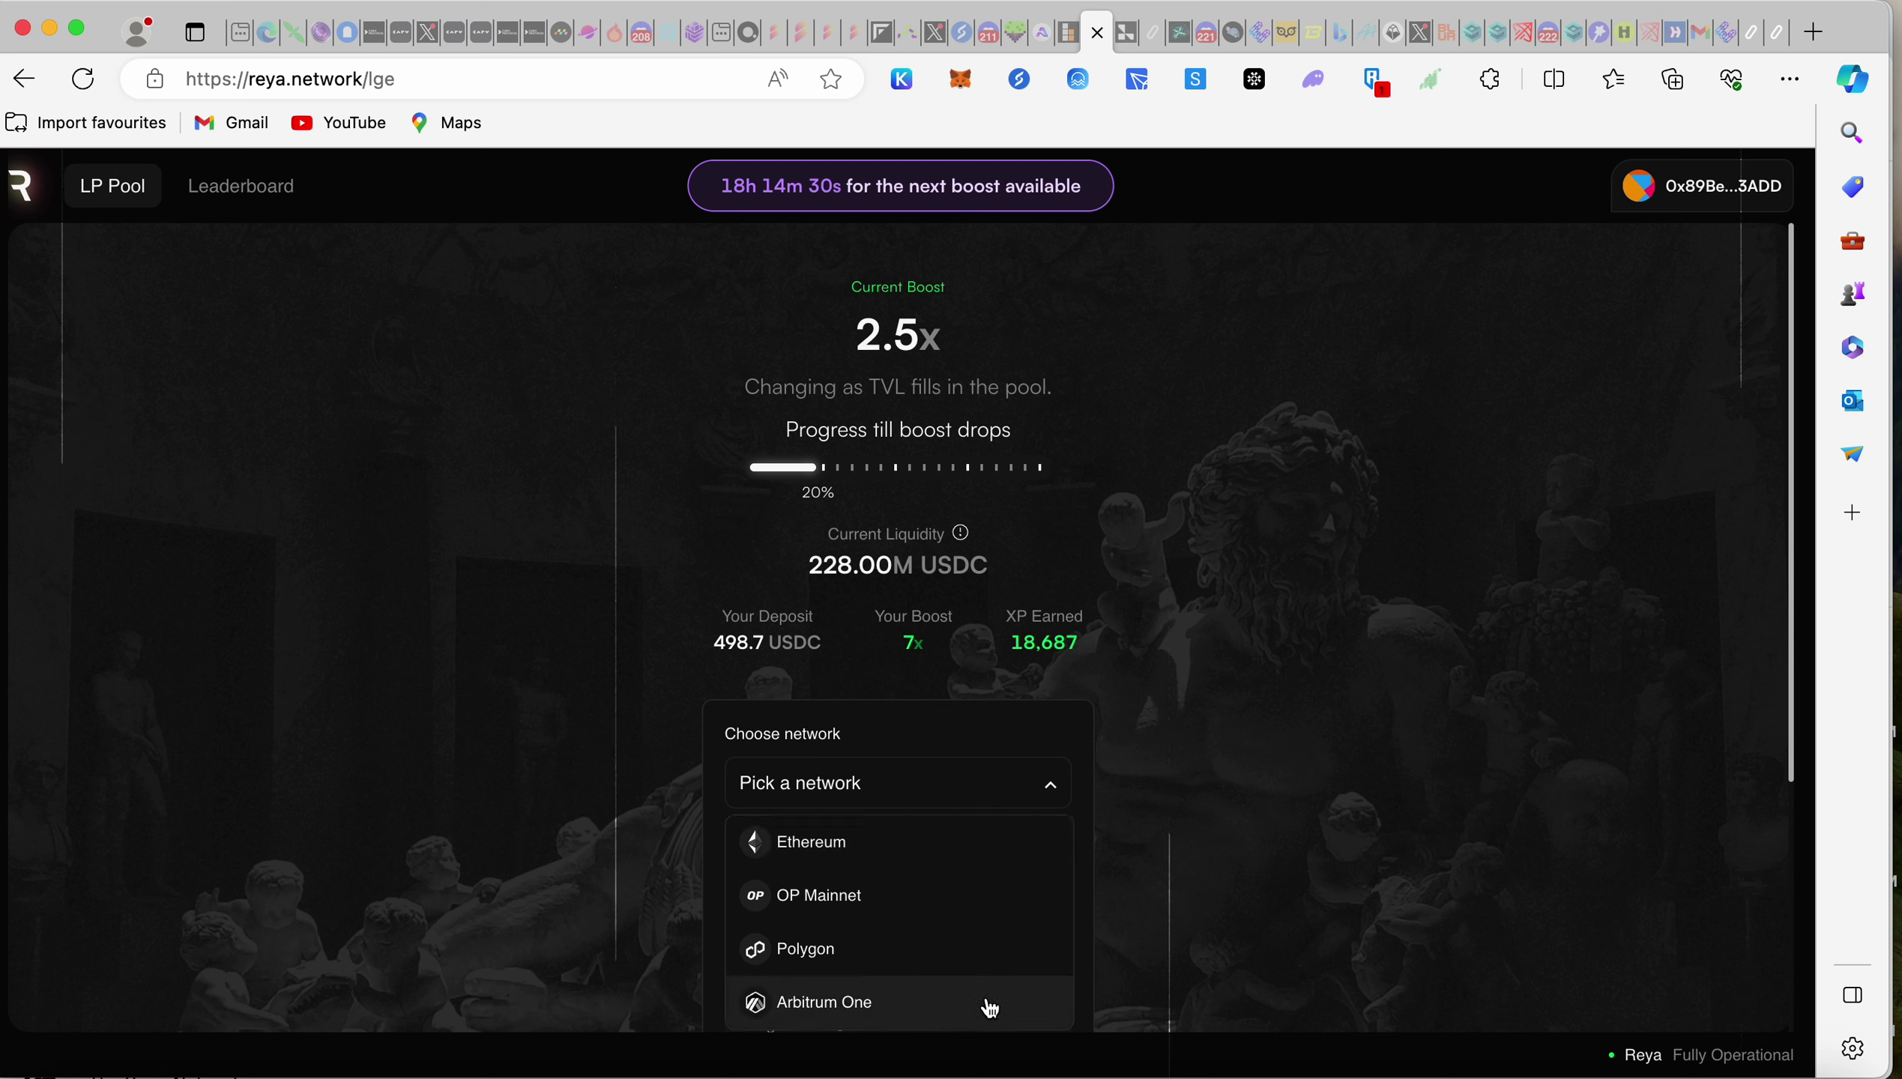
click(1238, 894)
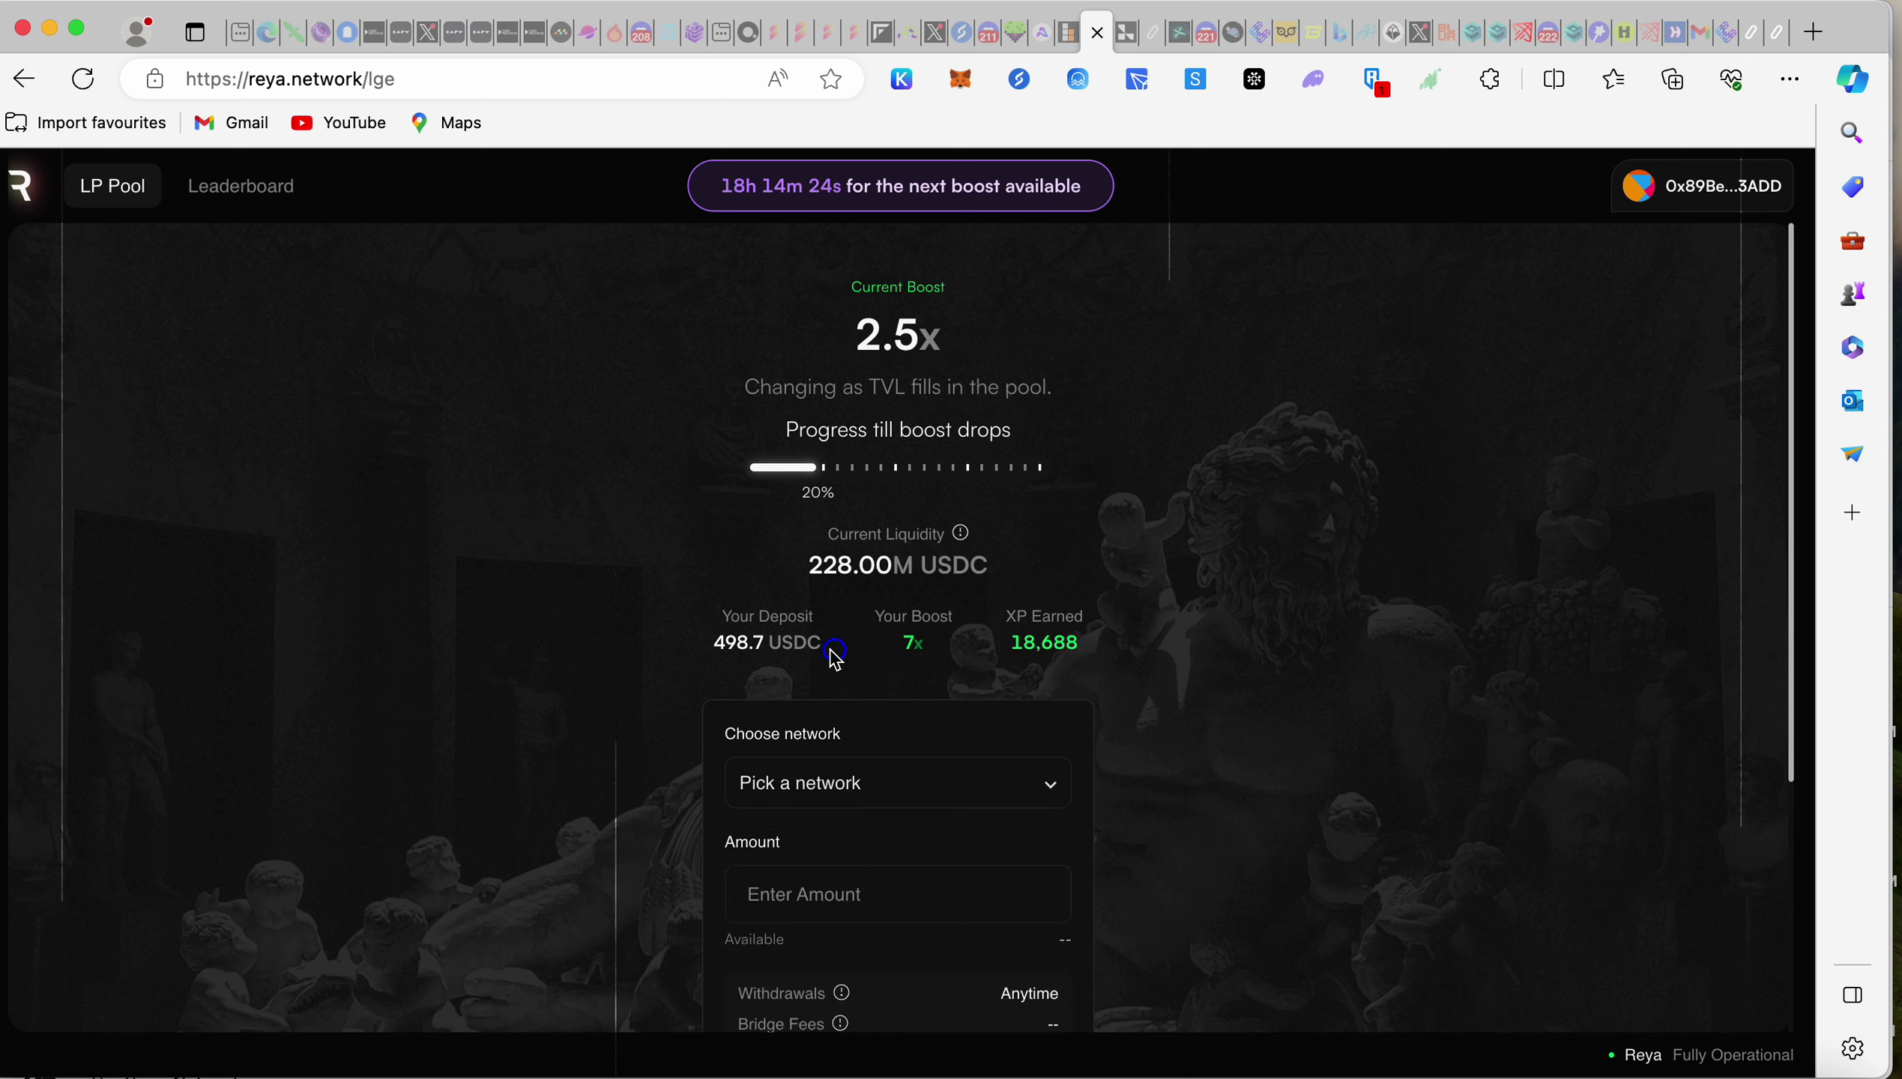
drag(832, 654, 597, 585)
drag(969, 667, 1045, 620)
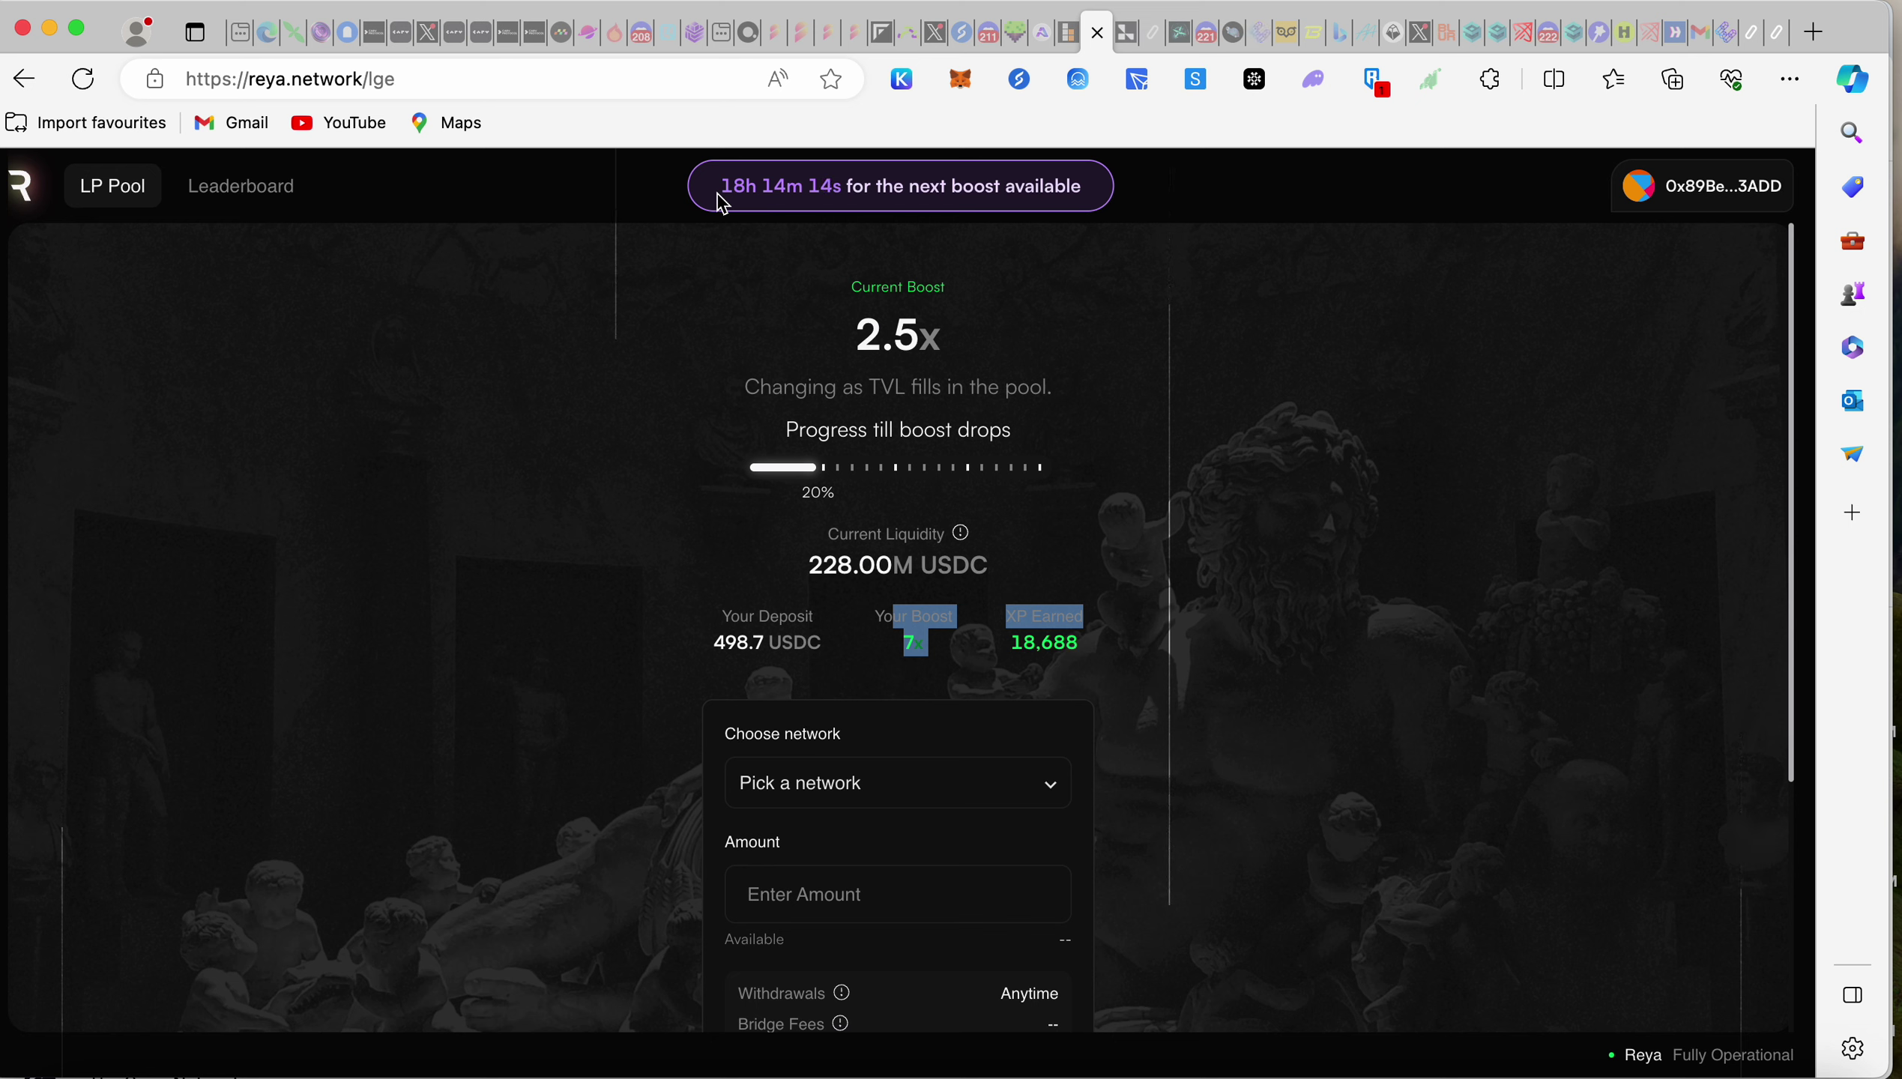
click(803, 197)
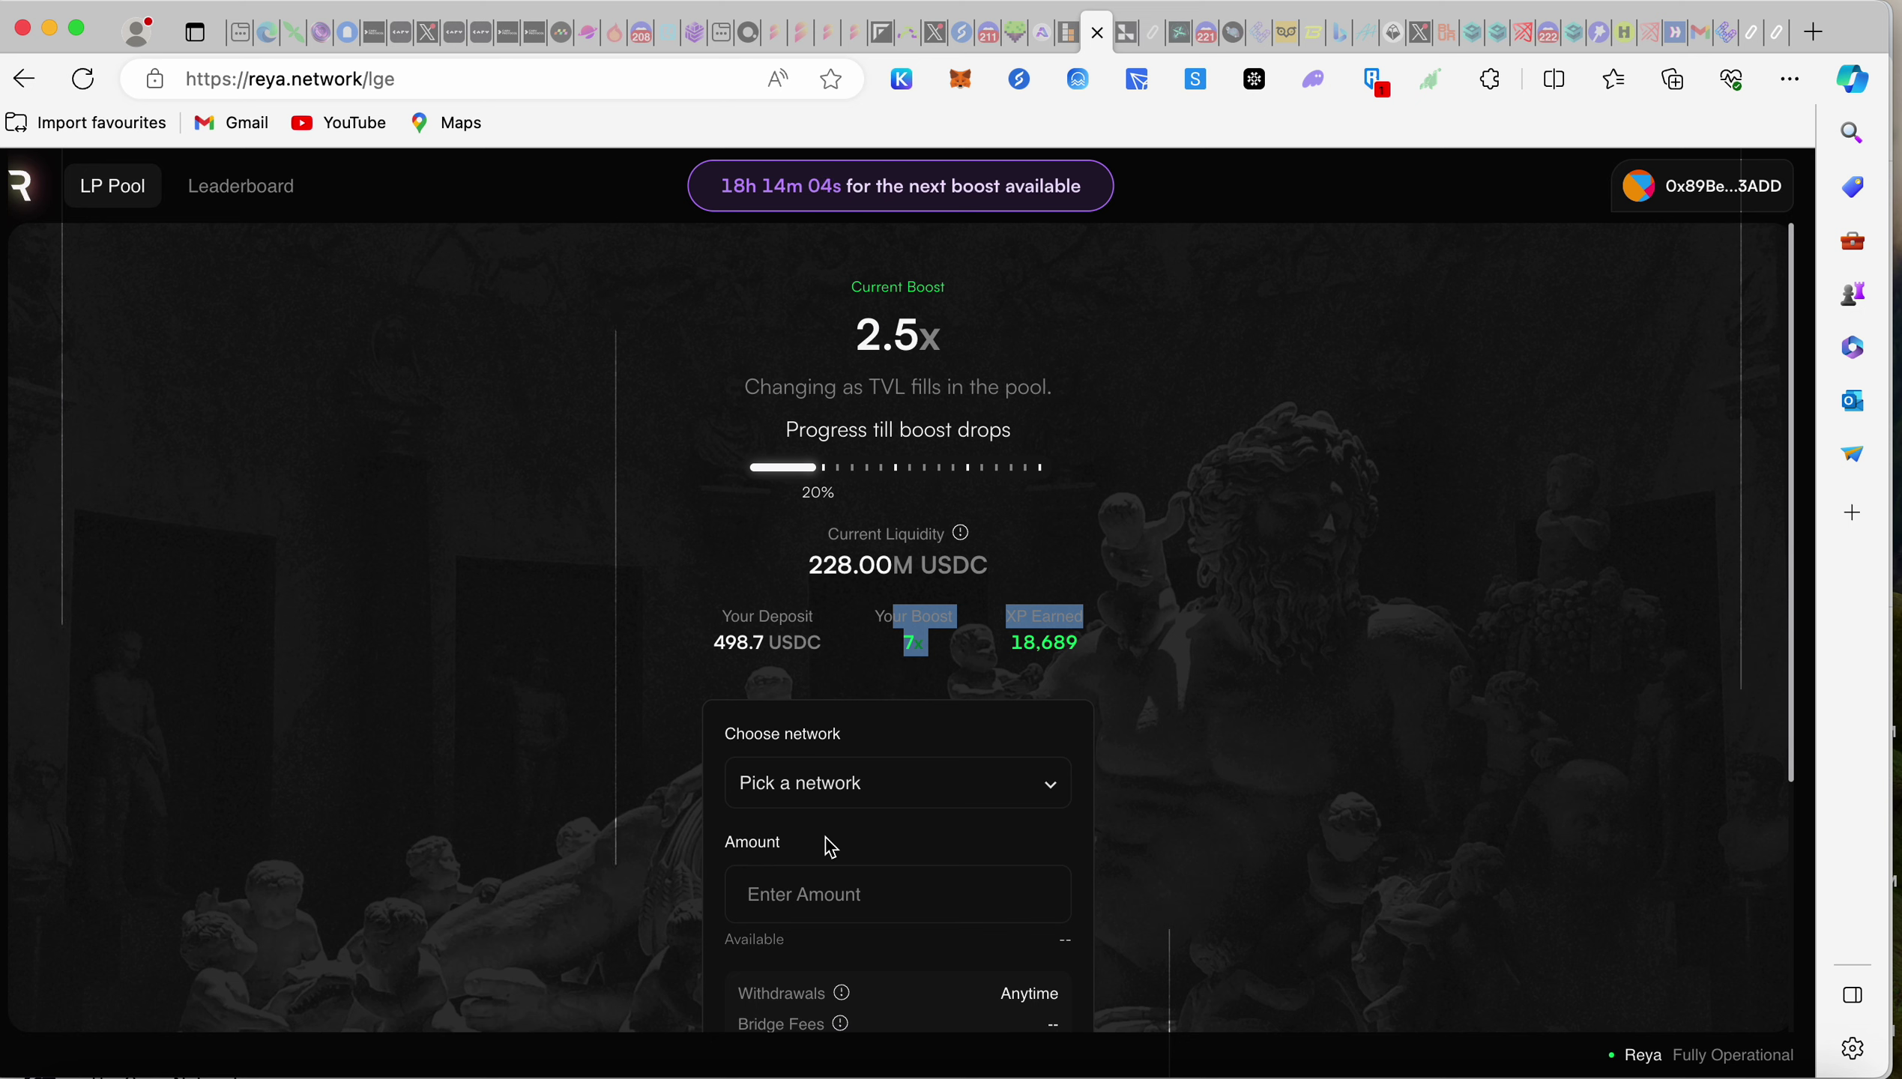
click(853, 661)
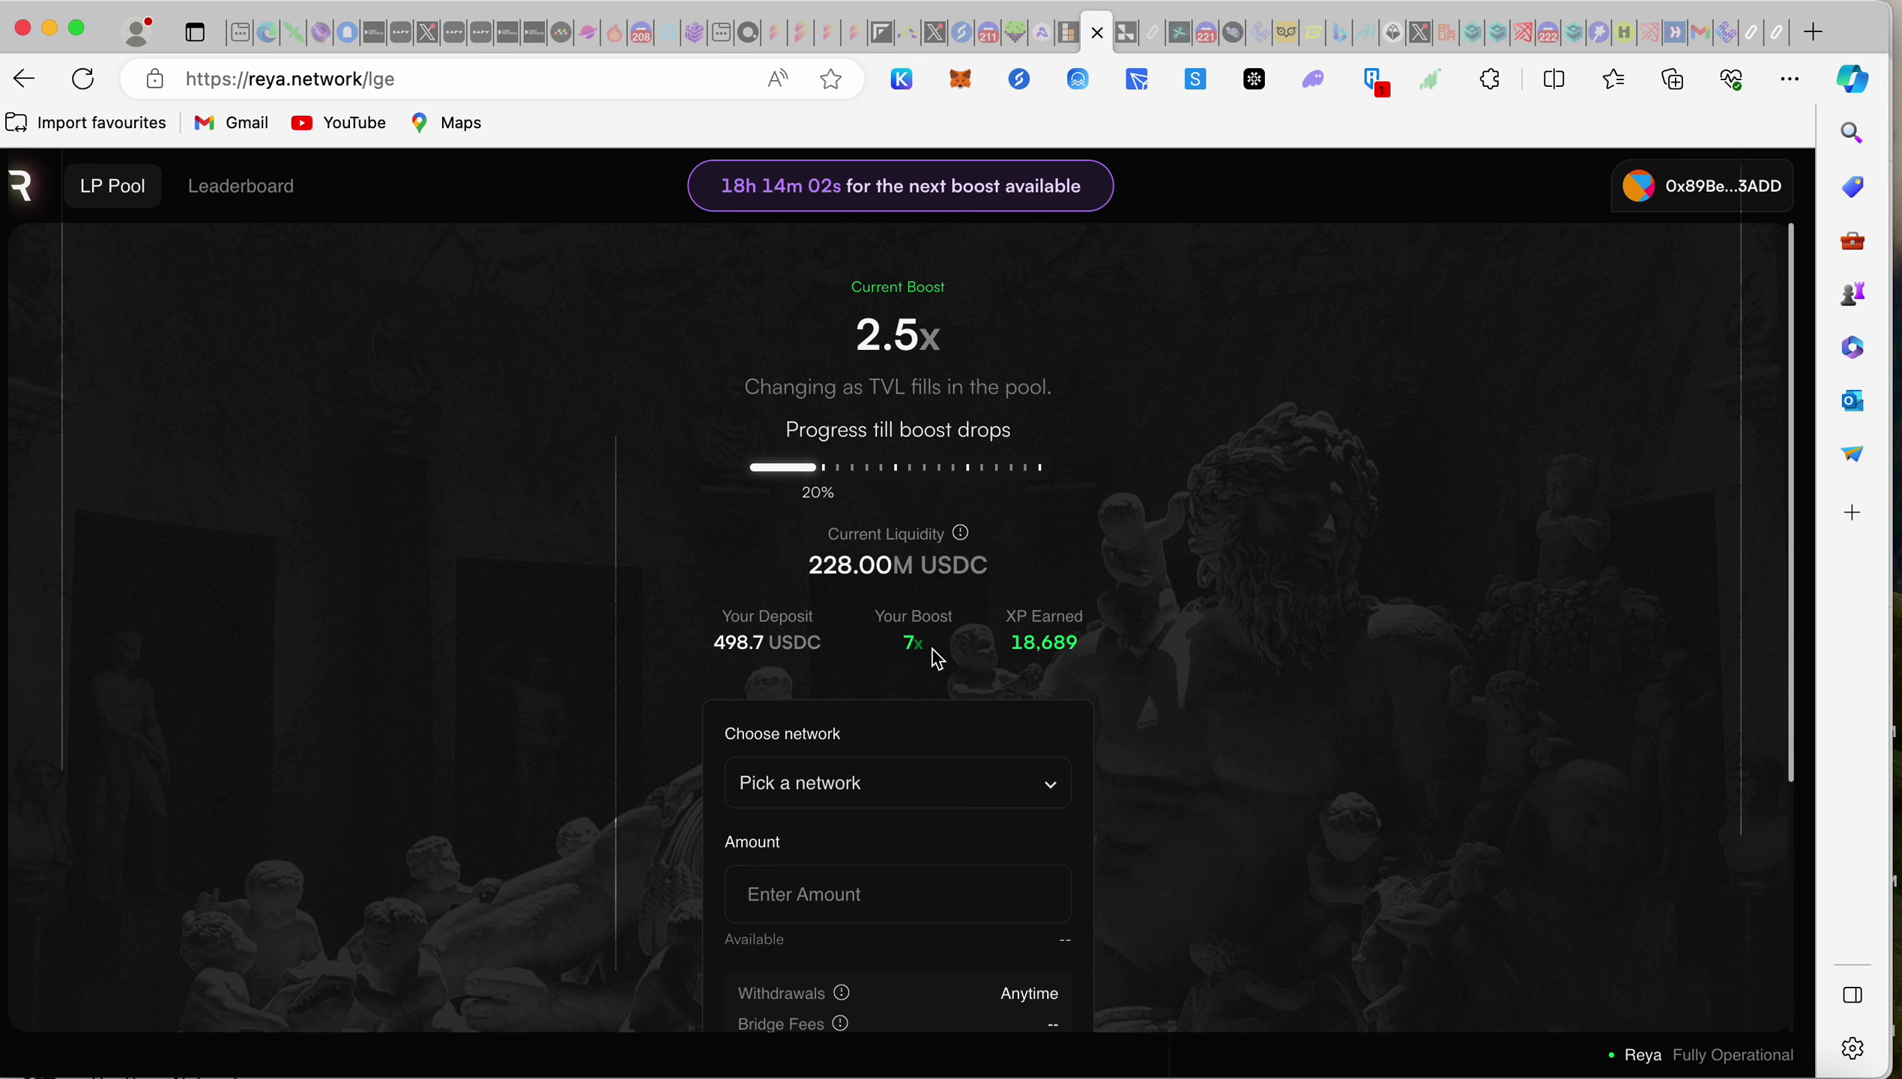
drag(945, 654, 710, 641)
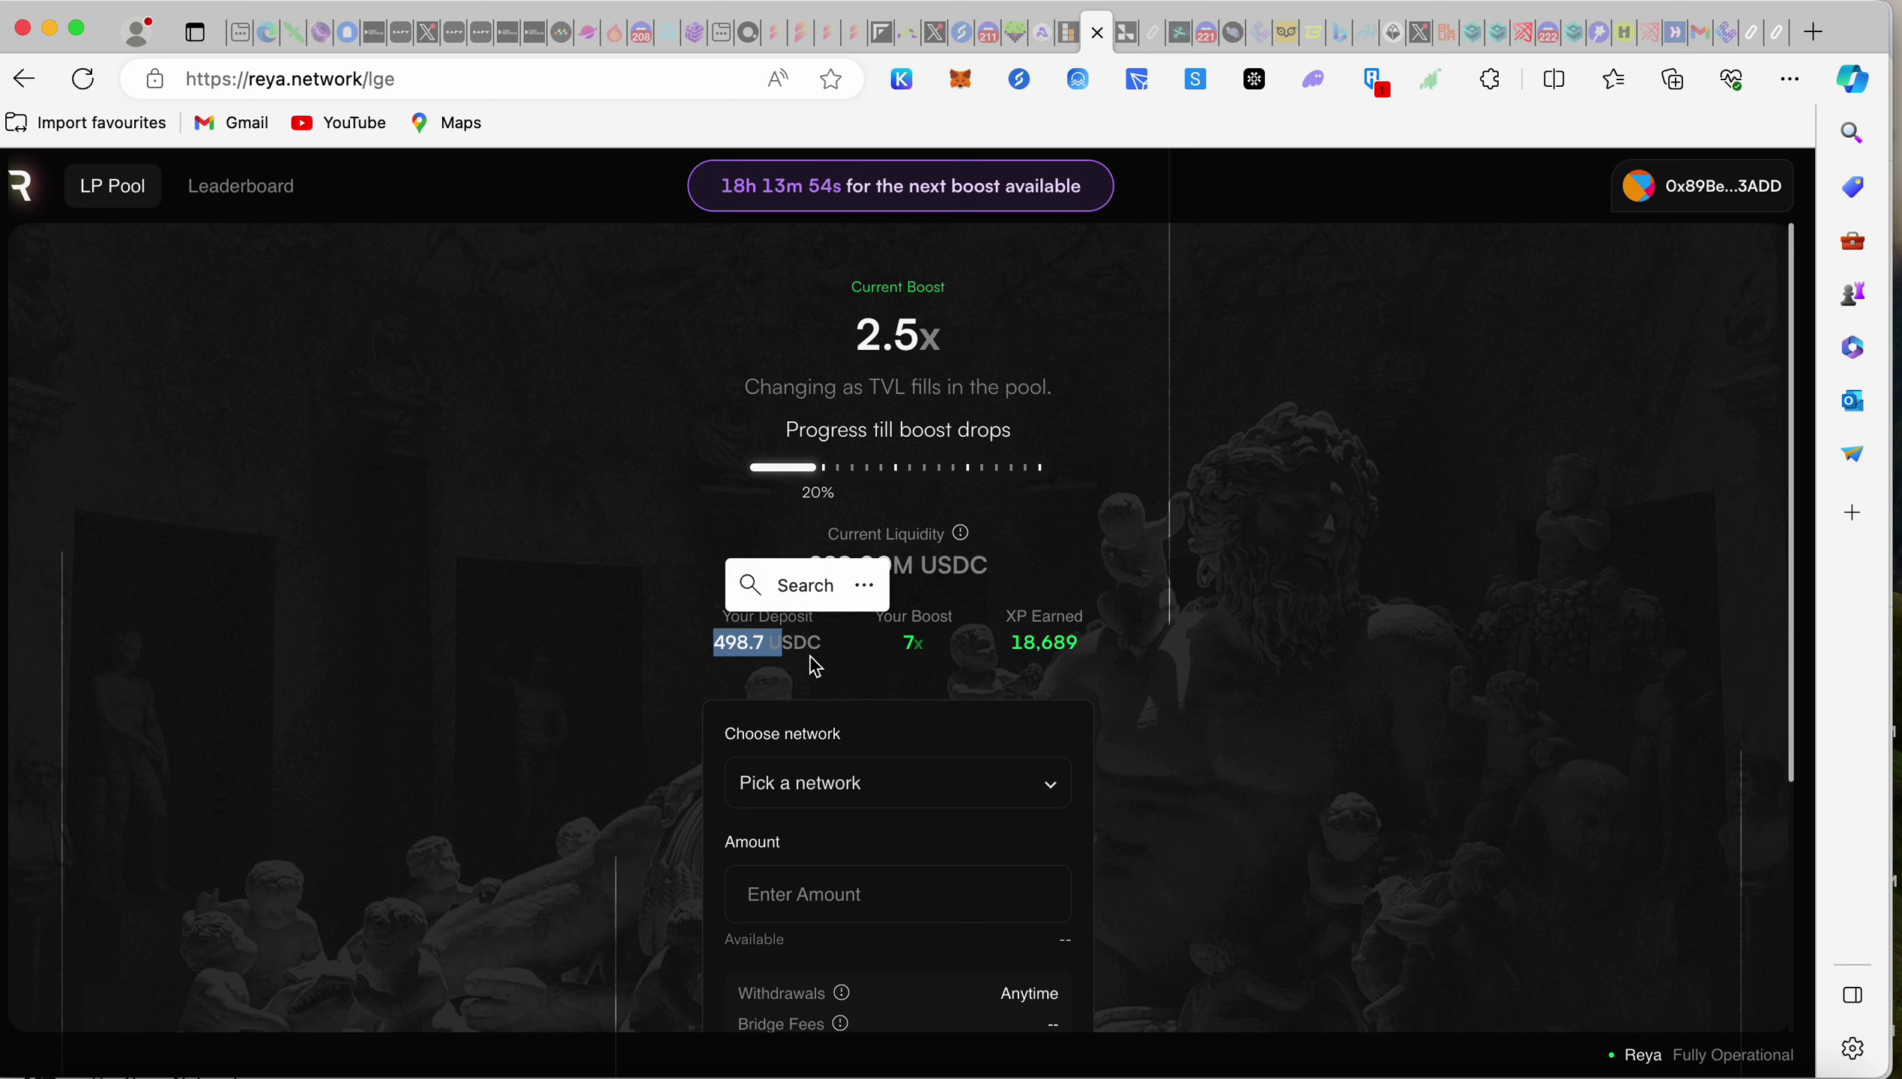
click(982, 640)
scroll(1261, 730, down, 4)
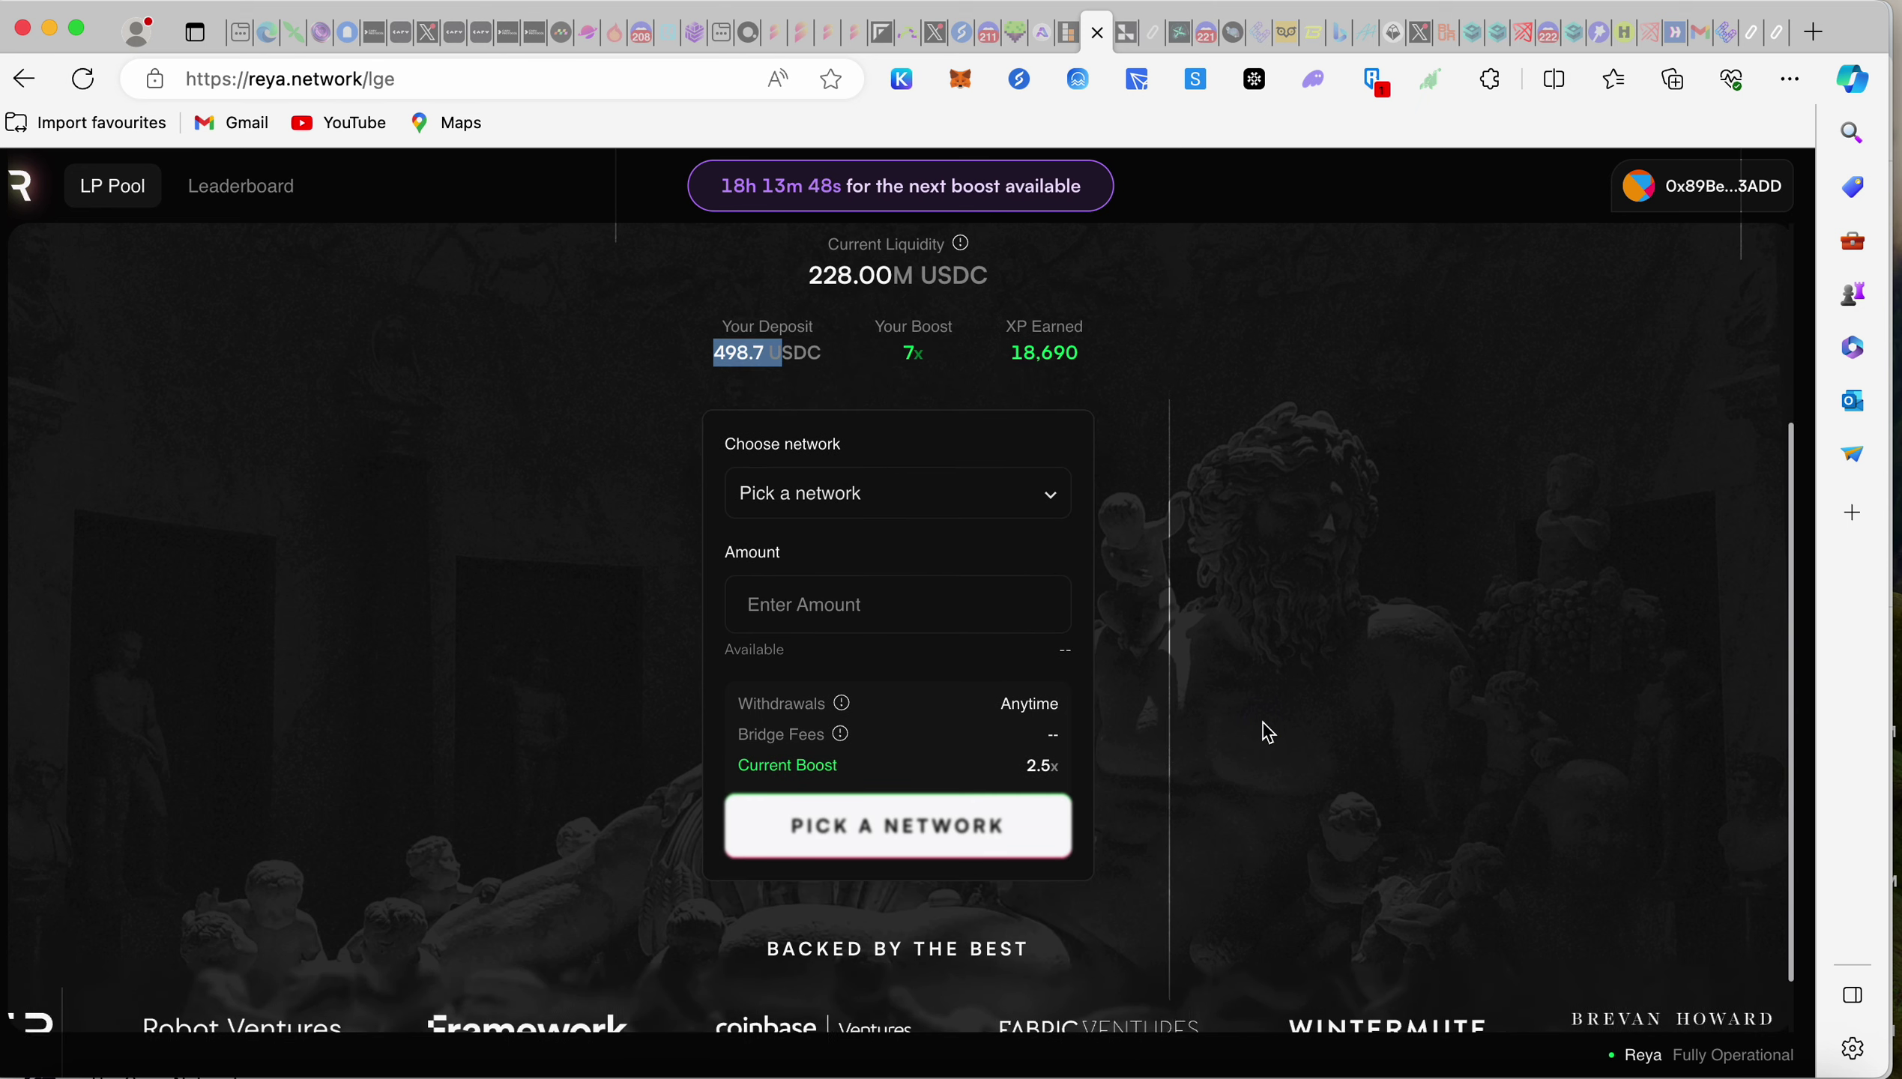
- Go to the open Blast airdrop page and review the dapp categories in its Multipliers section
key(ctrl+Tab)
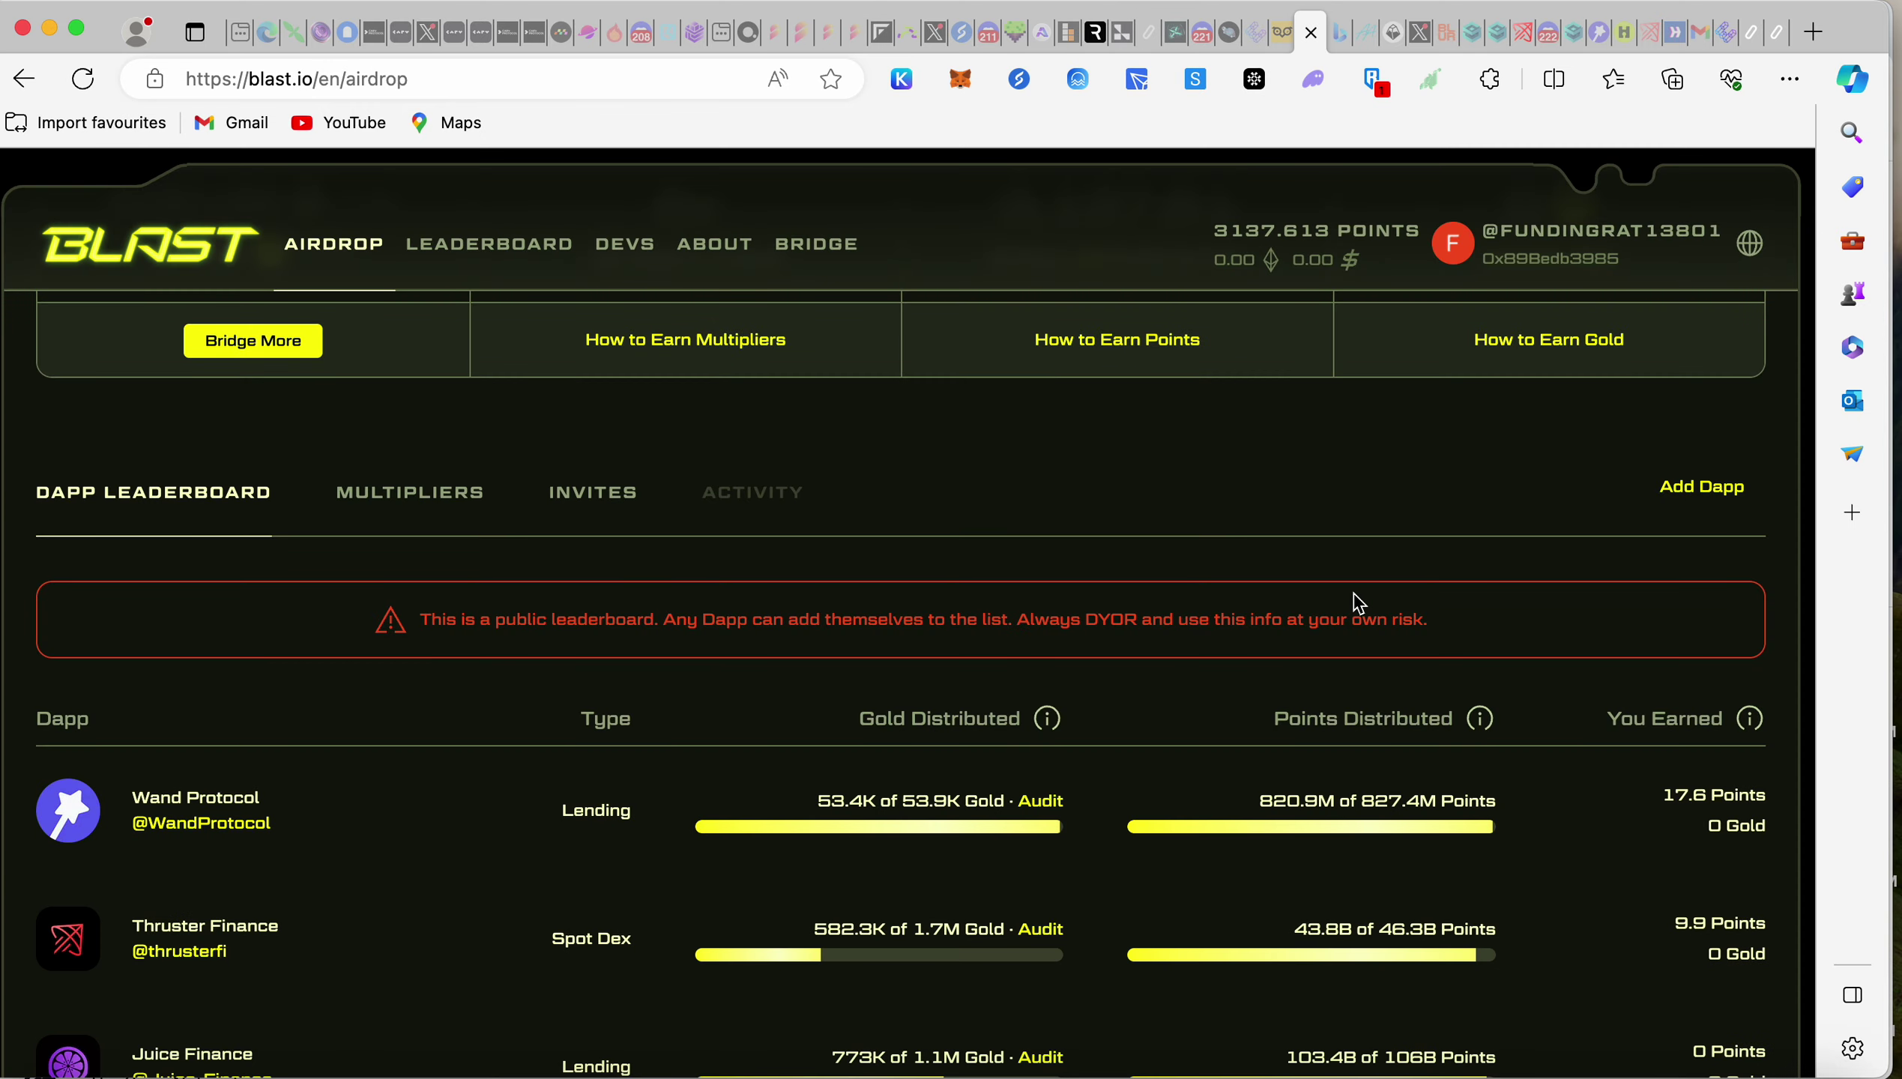
scroll(1359, 604, up, 4)
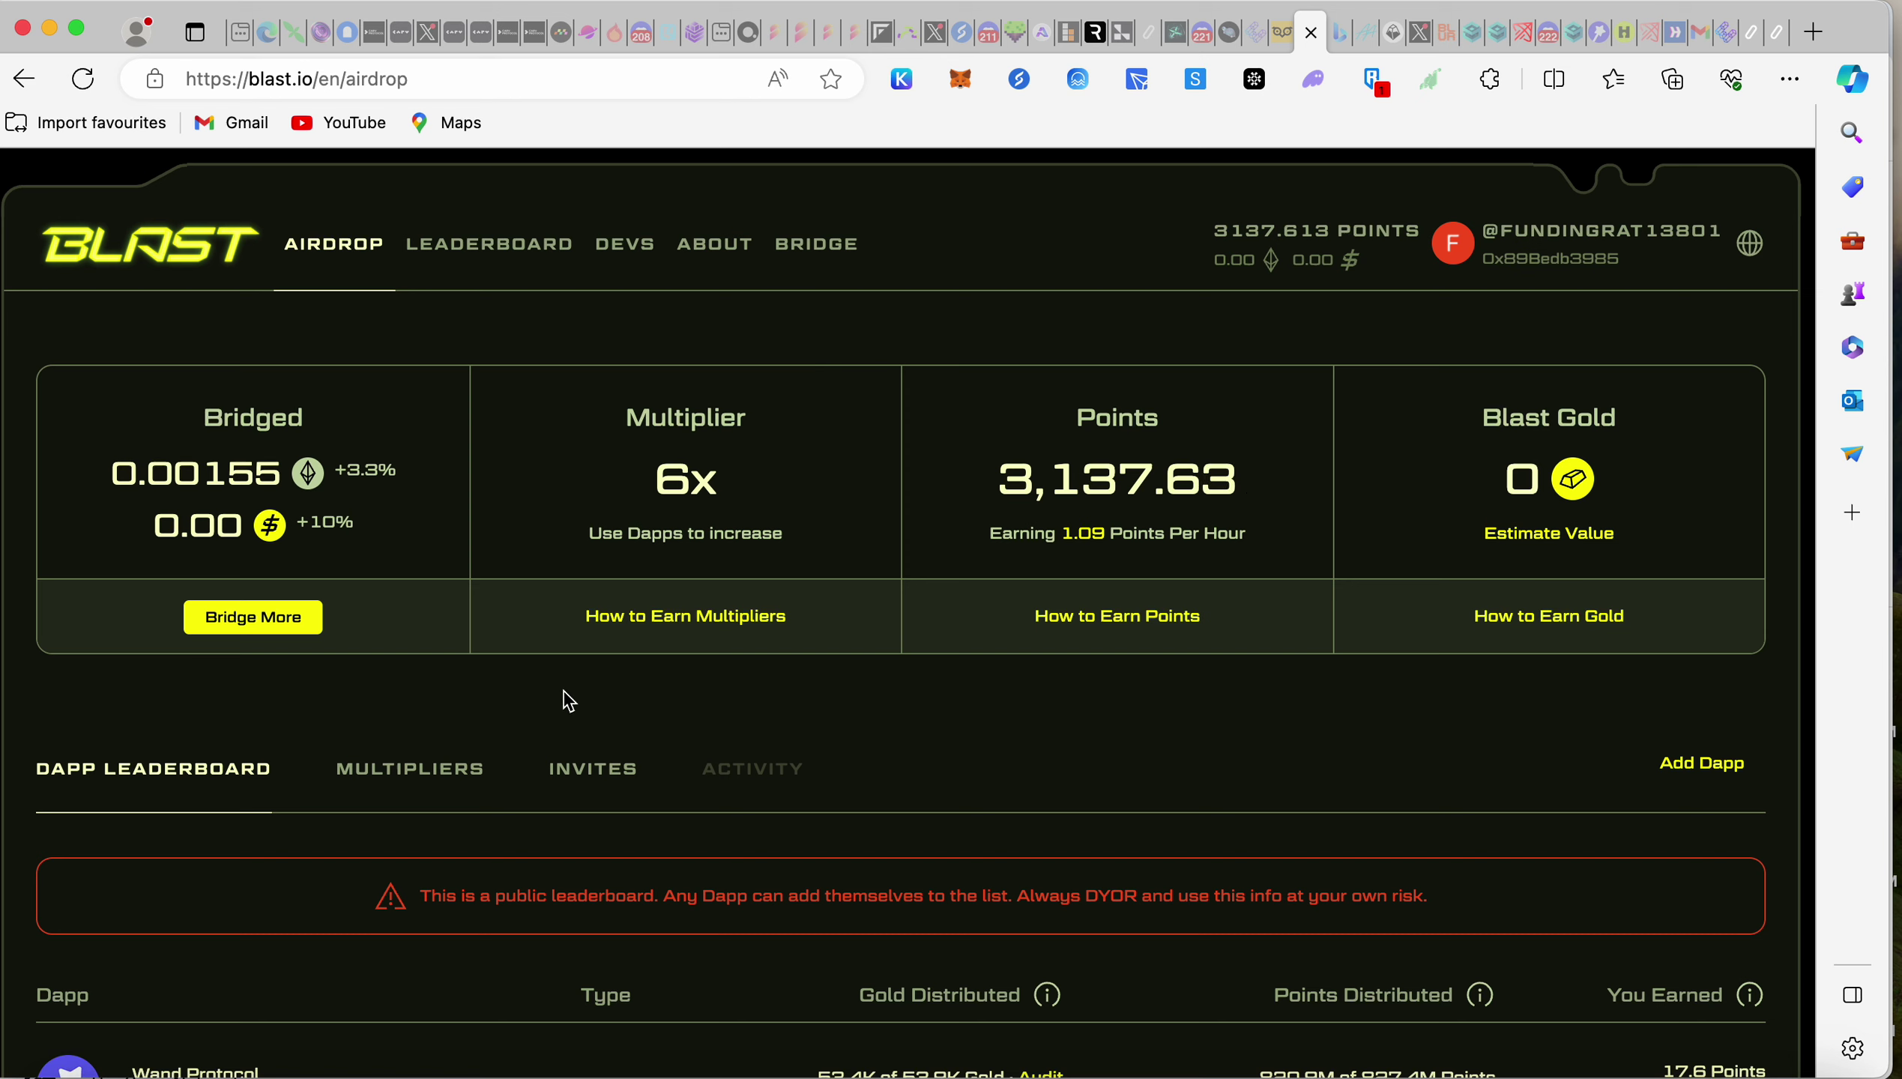
drag(629, 416, 764, 432)
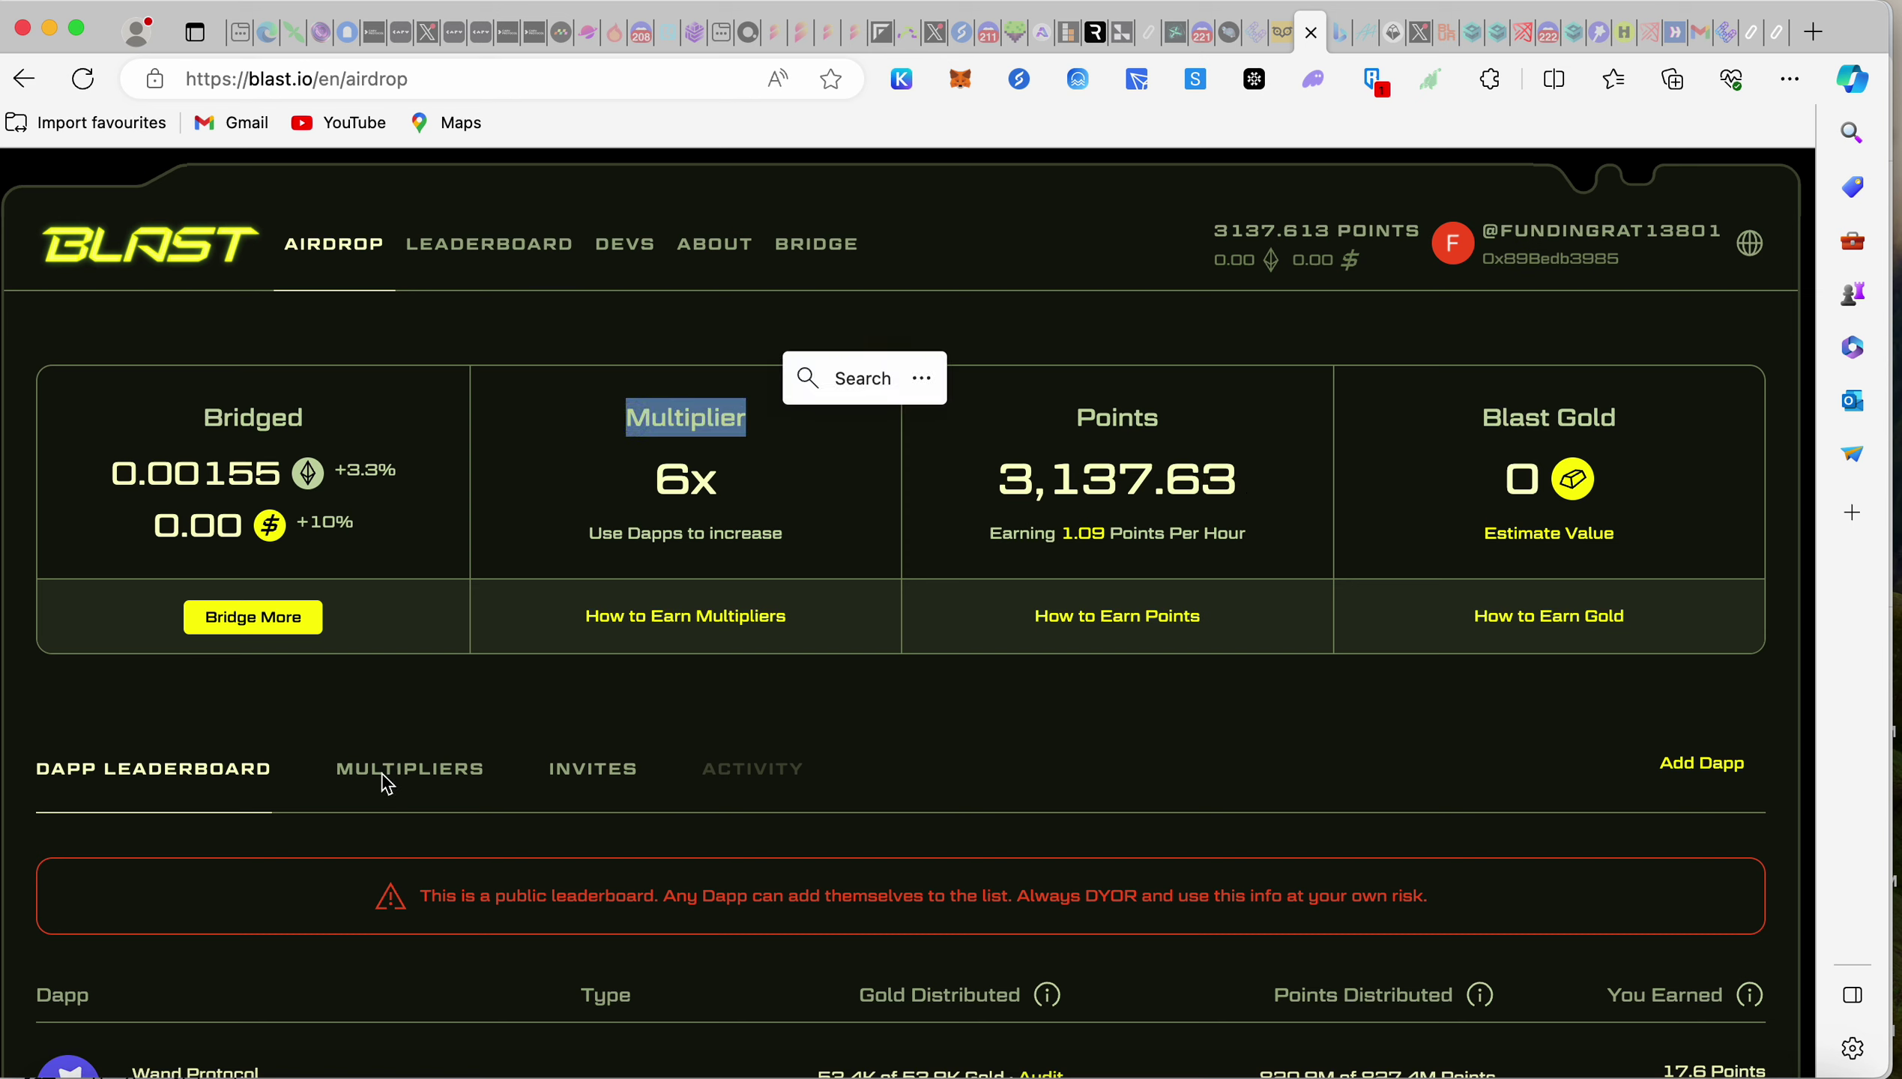
click(437, 771)
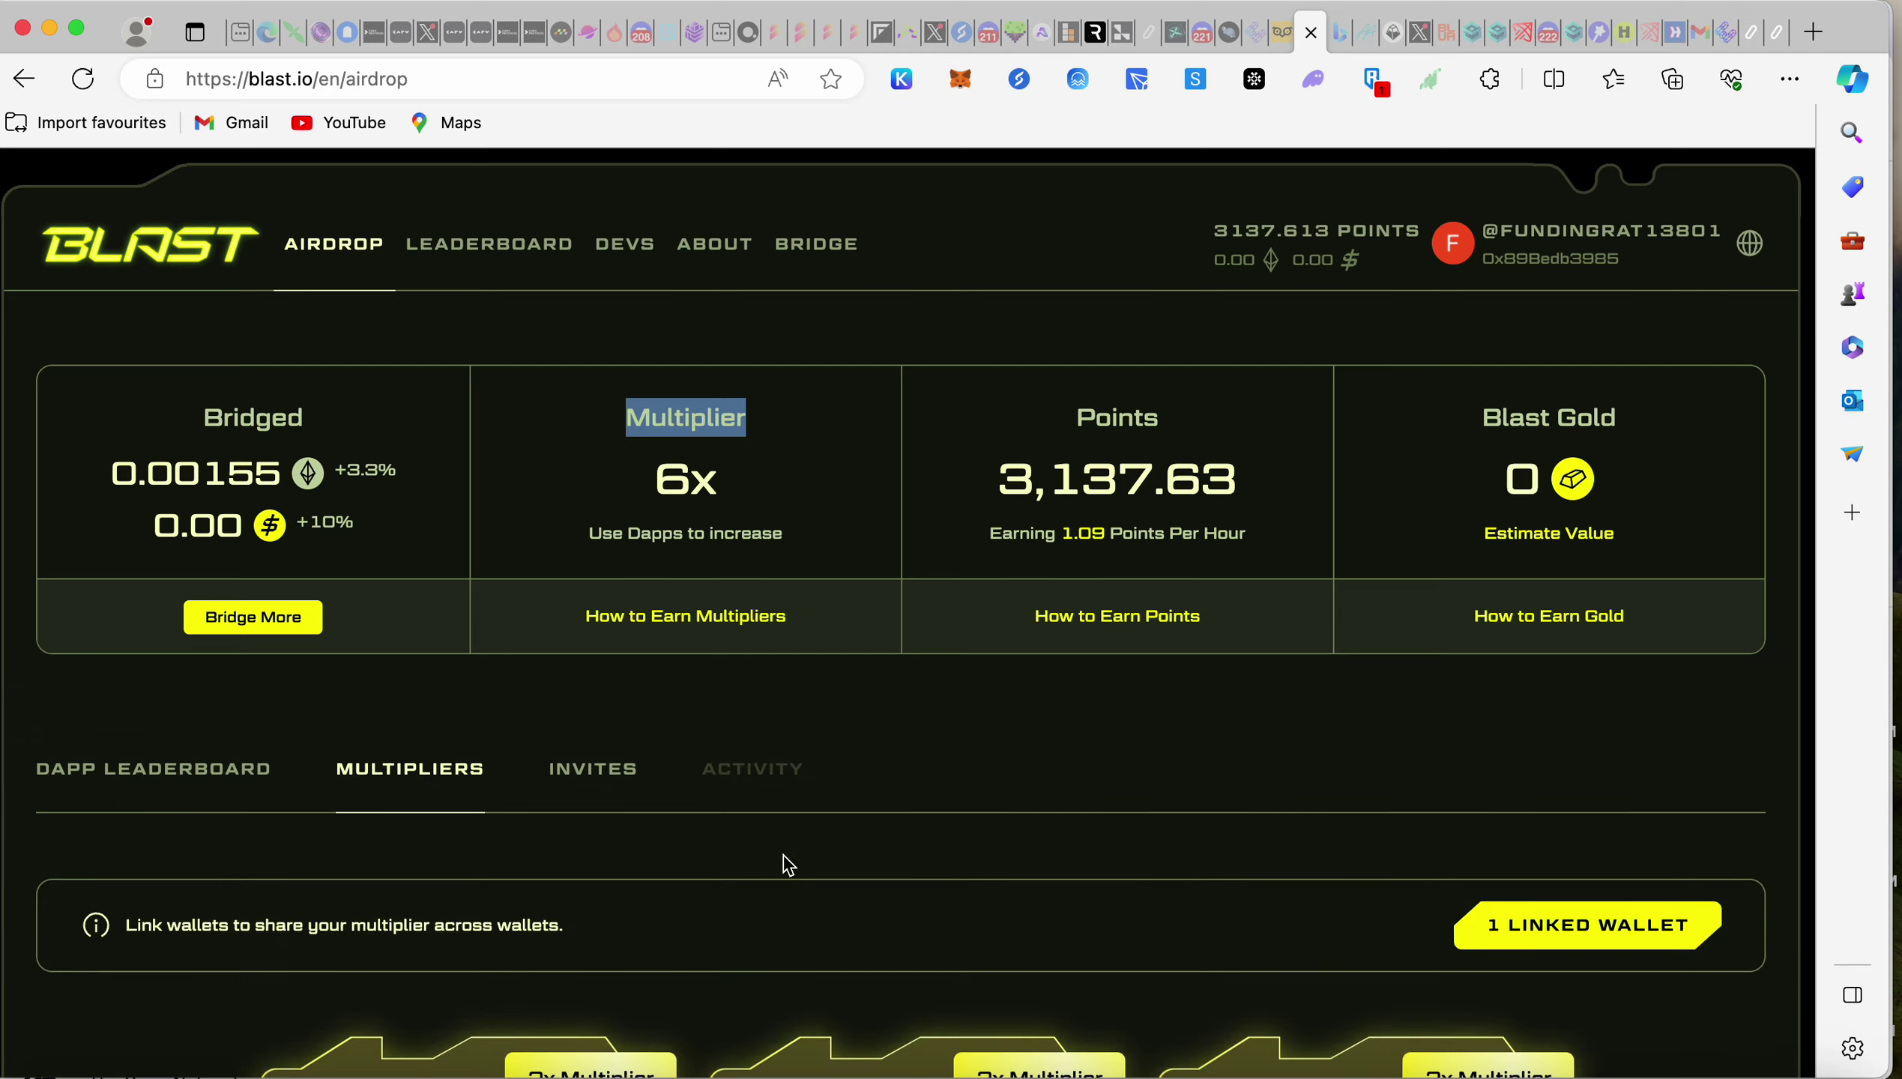
scroll(783, 861, down, 5)
scroll(1419, 876, down, 4)
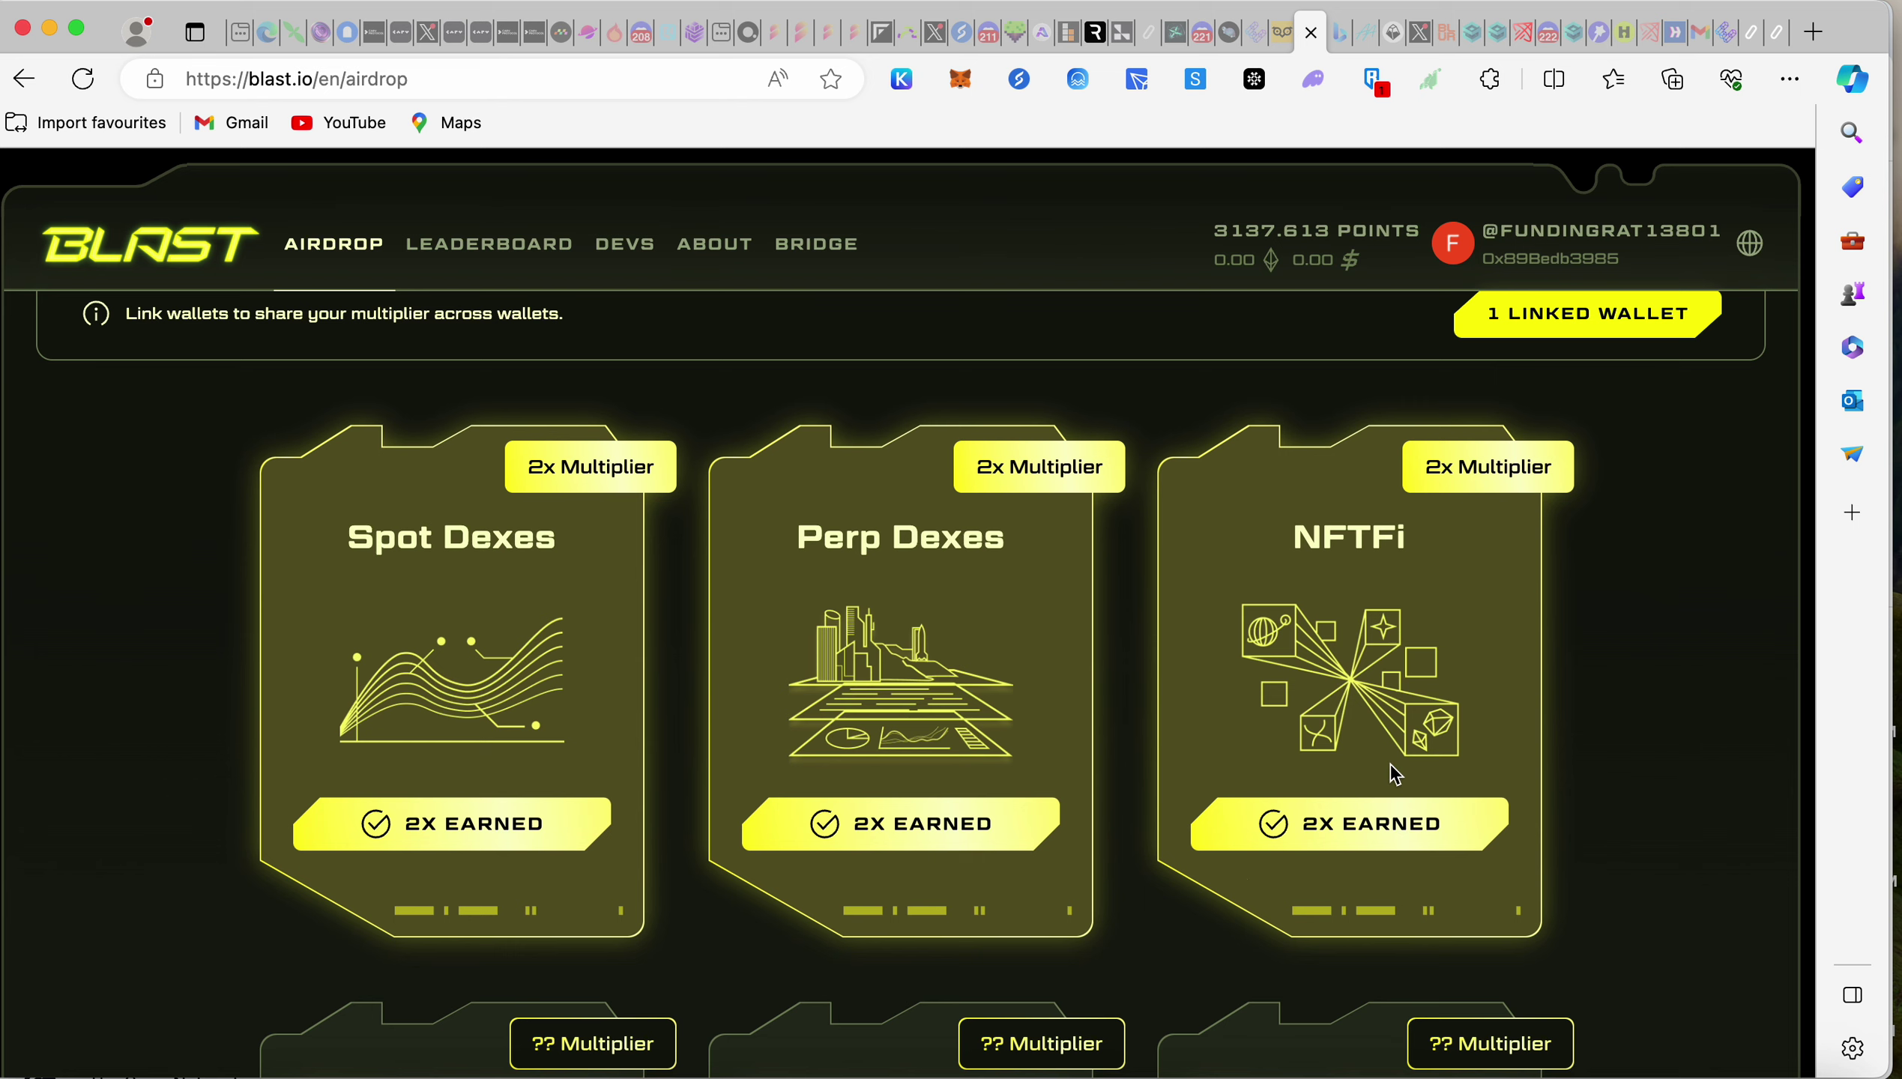
scroll(797, 698, up, 8)
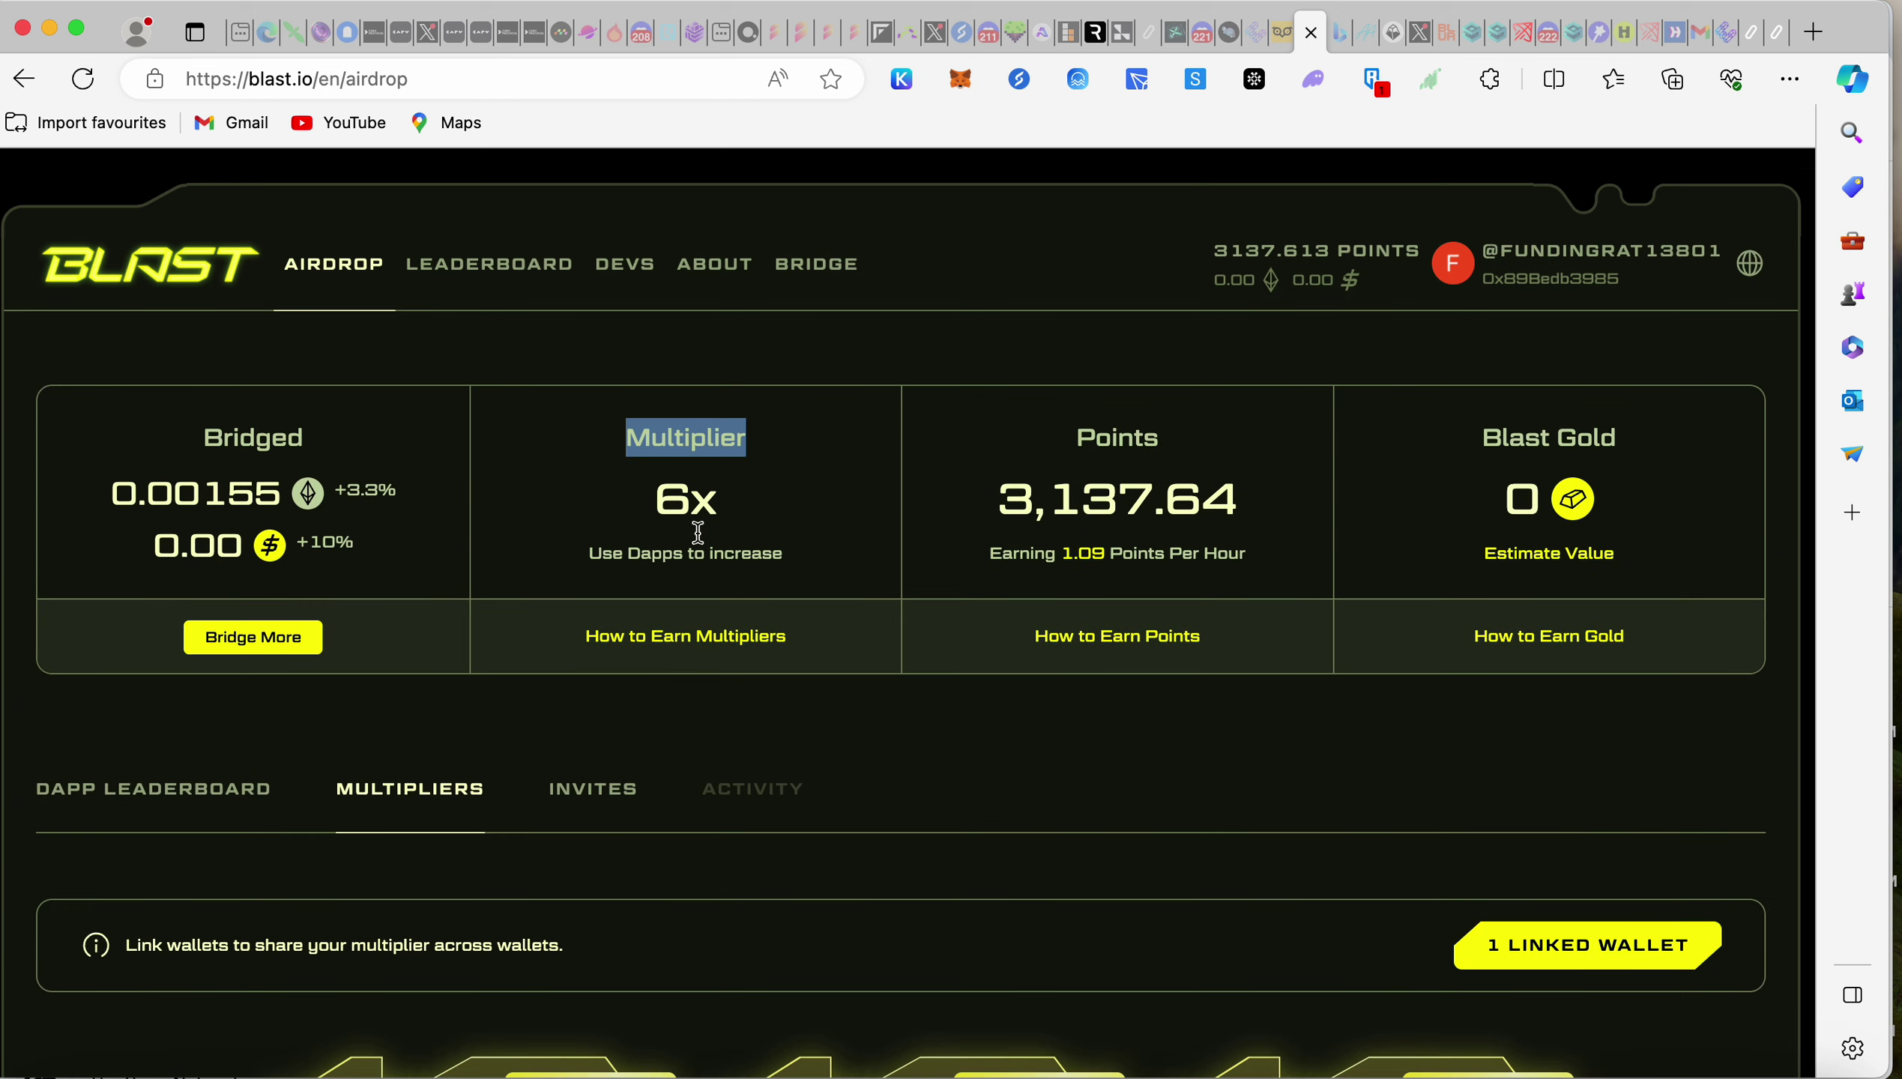
- Examine the account's multiplier, bridged balances and hourly points earnings in the Blast airdrop summary
drag(751, 505, 592, 425)
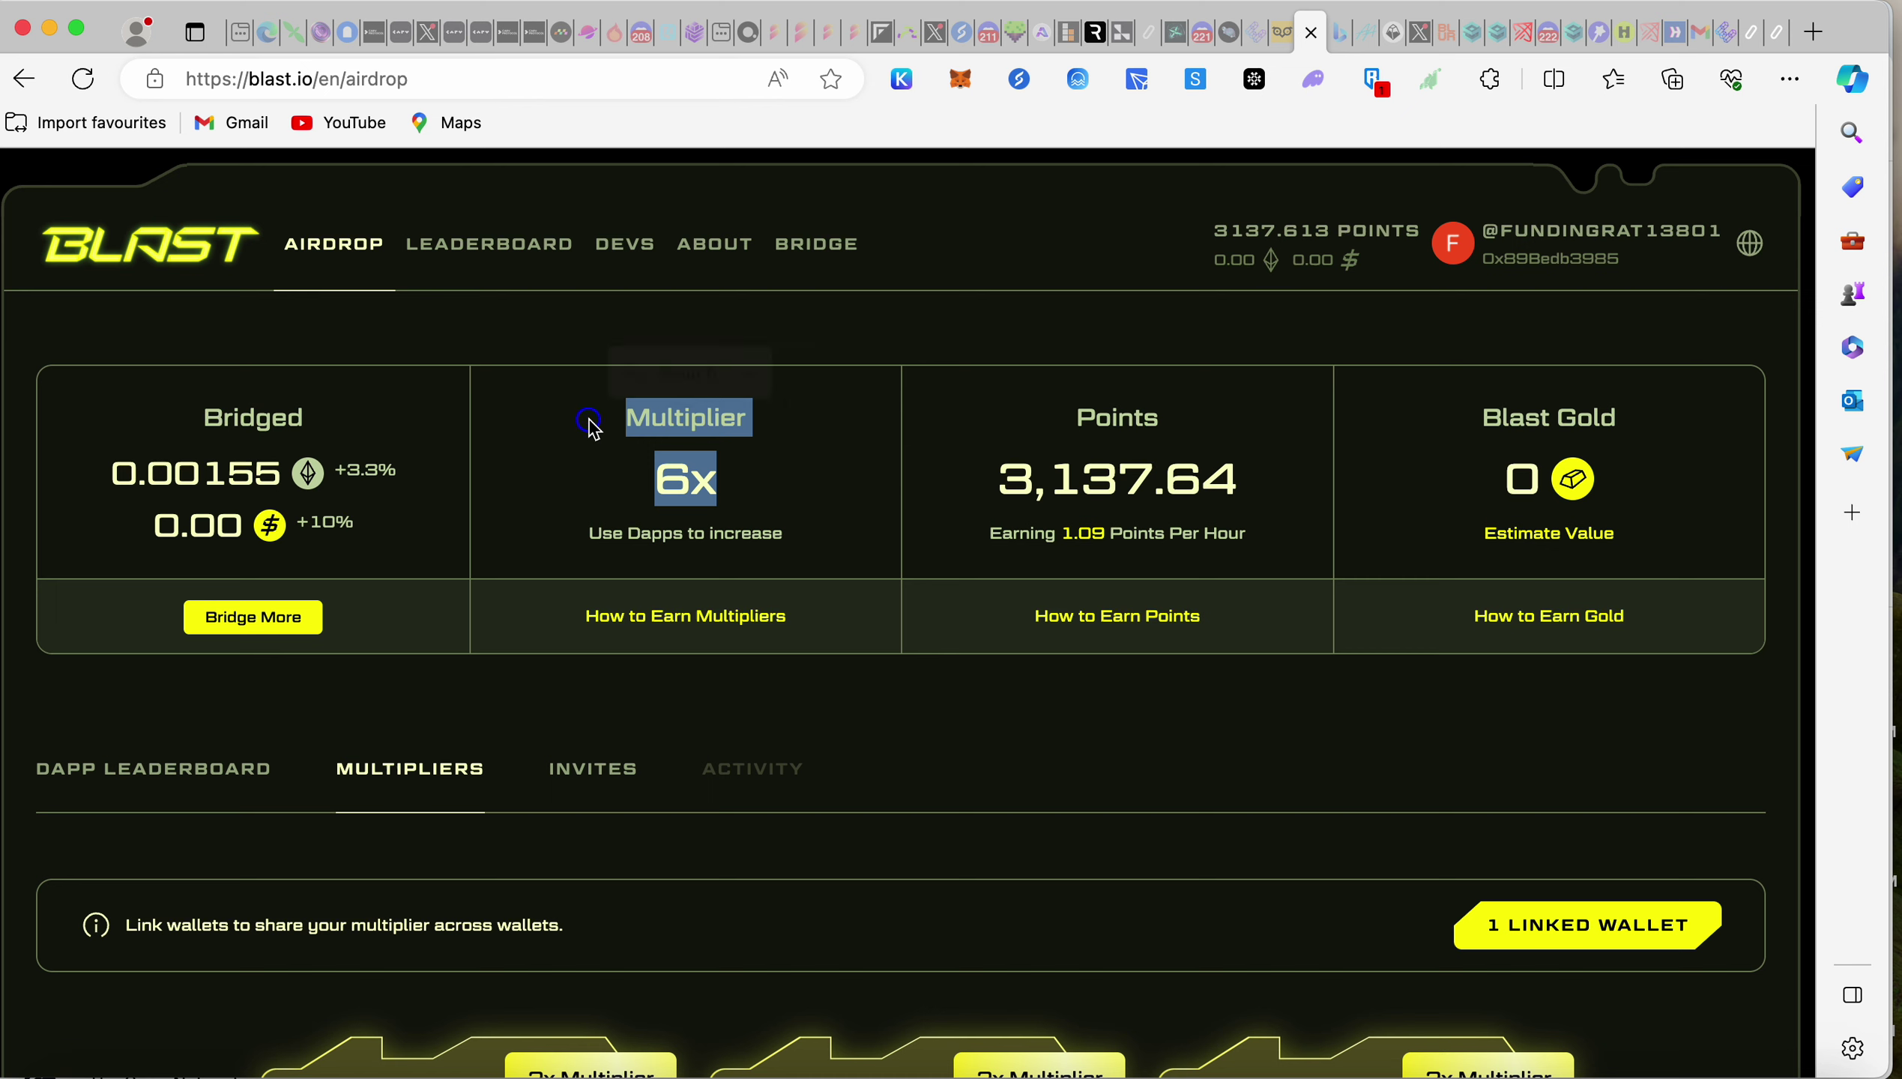
drag(374, 544, 169, 434)
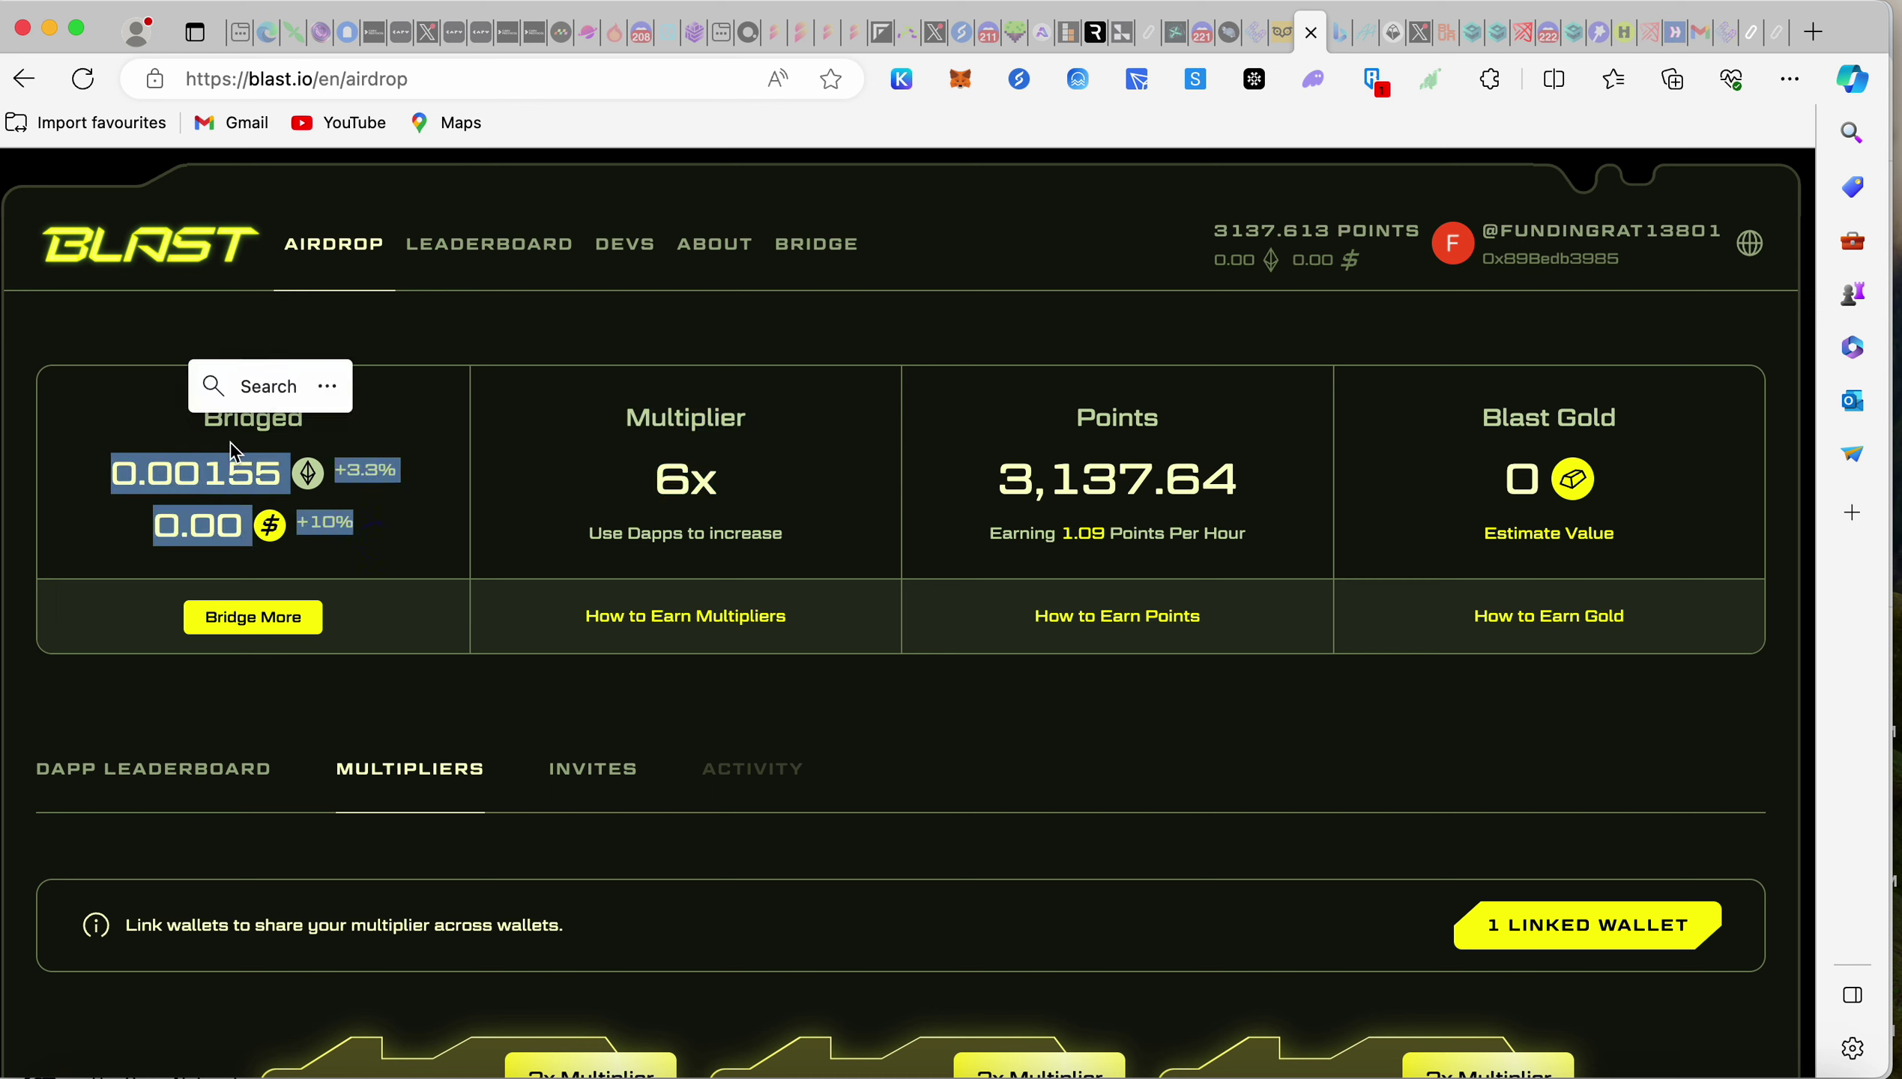
drag(365, 539, 182, 465)
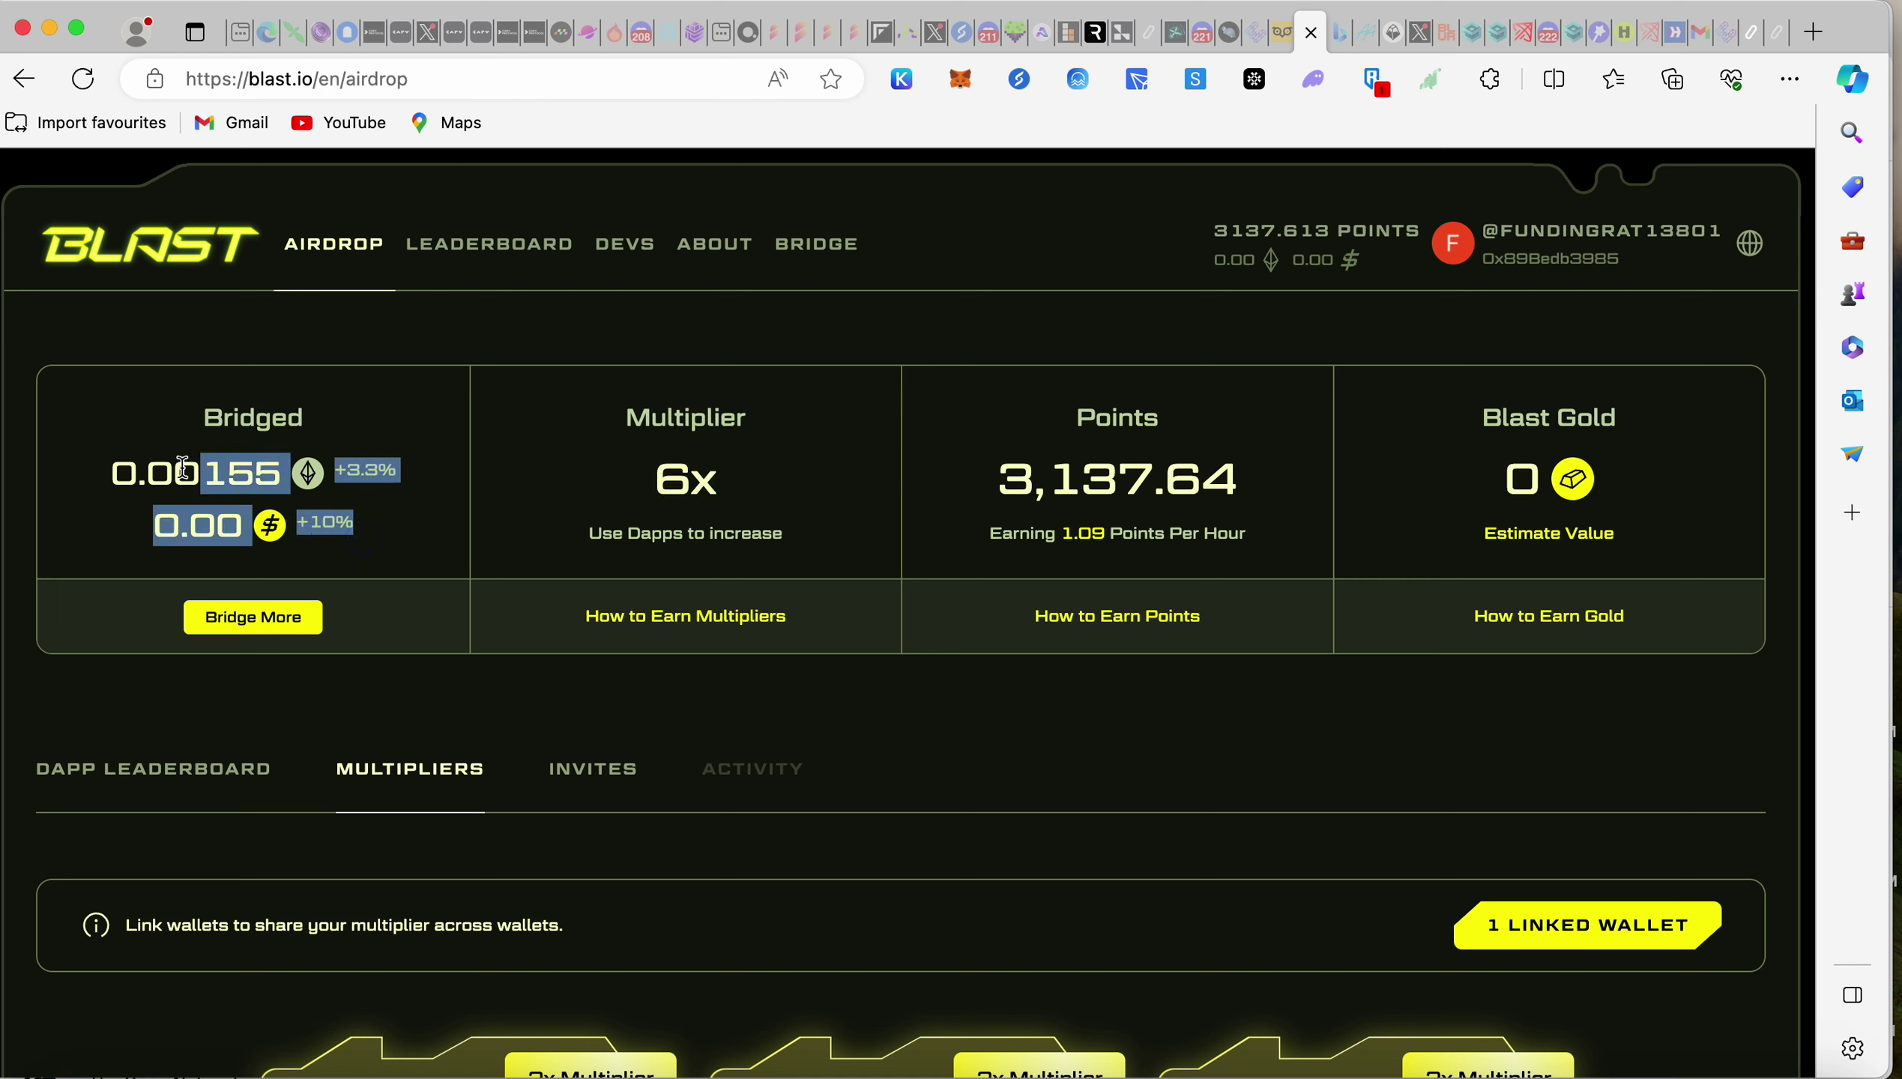
drag(382, 543, 177, 464)
drag(982, 456, 1269, 557)
click(1271, 557)
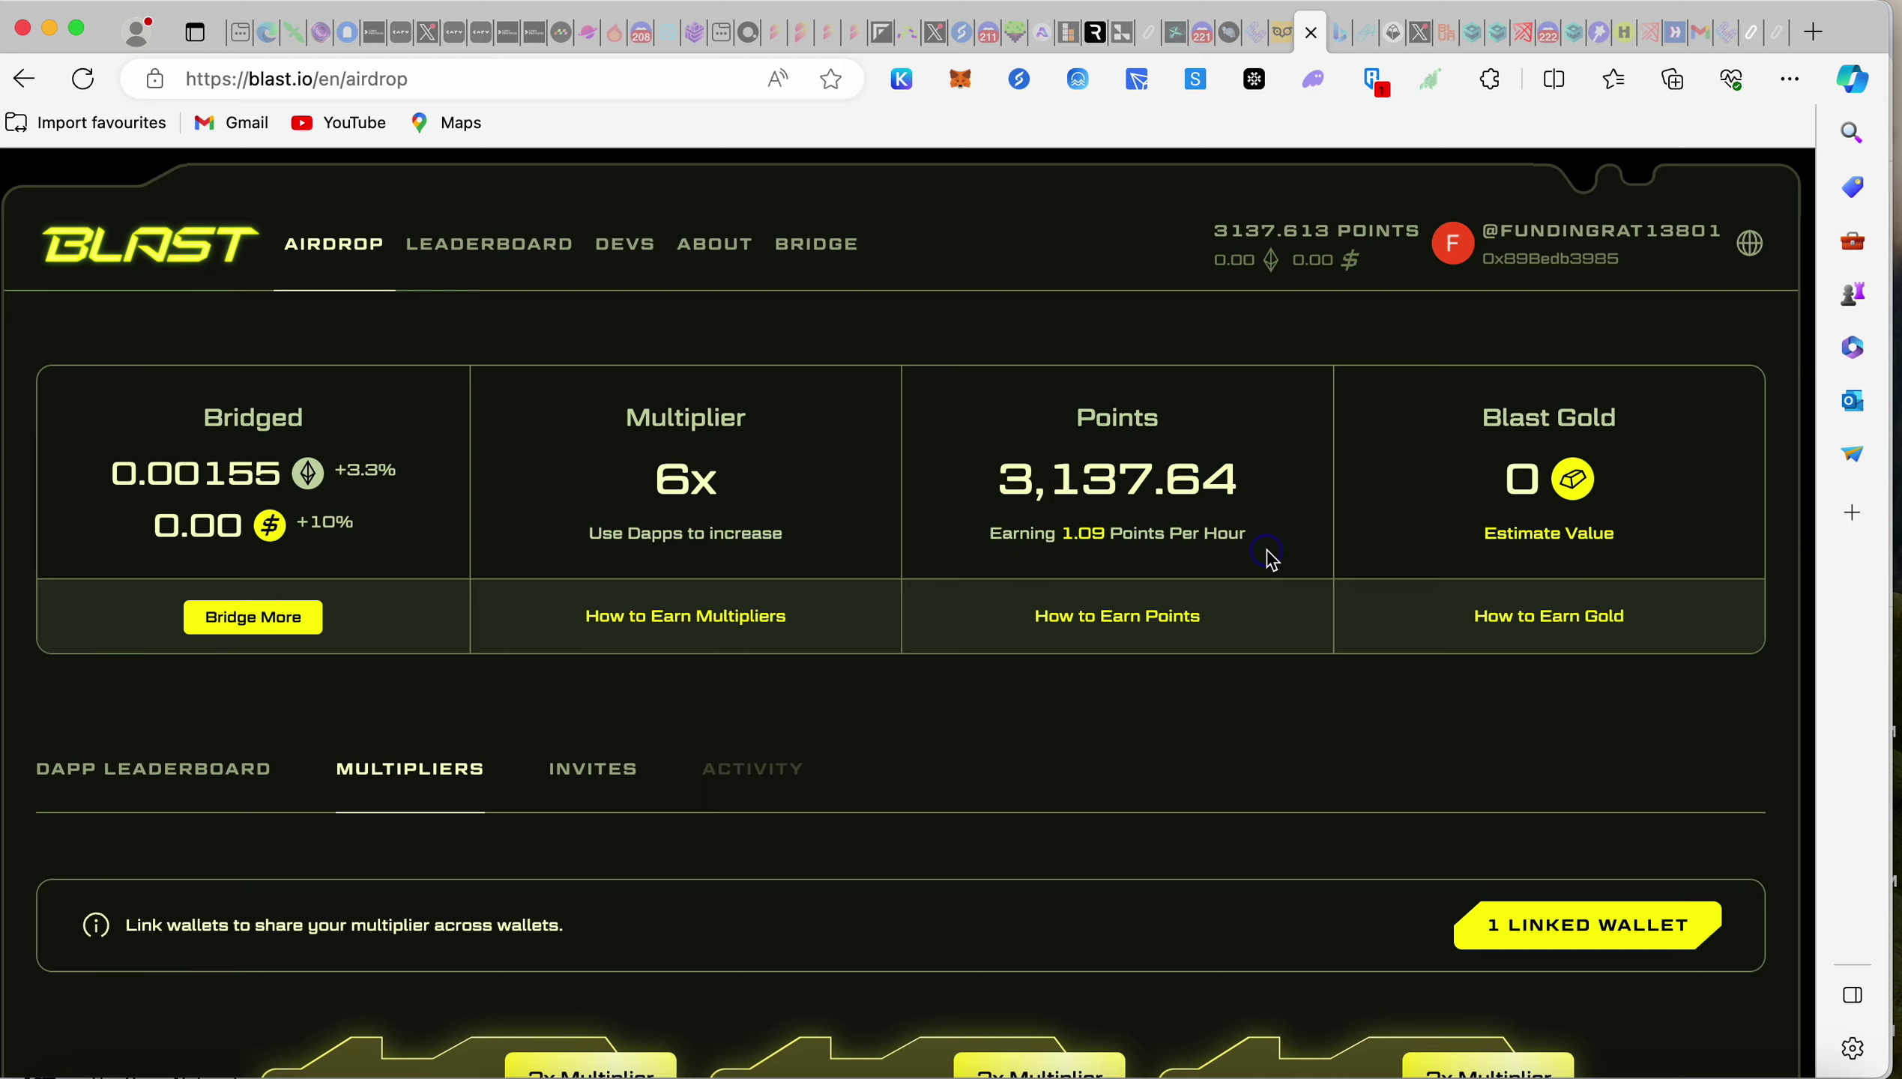
scroll(1270, 557, down, 10)
scroll(1266, 557, up, 8)
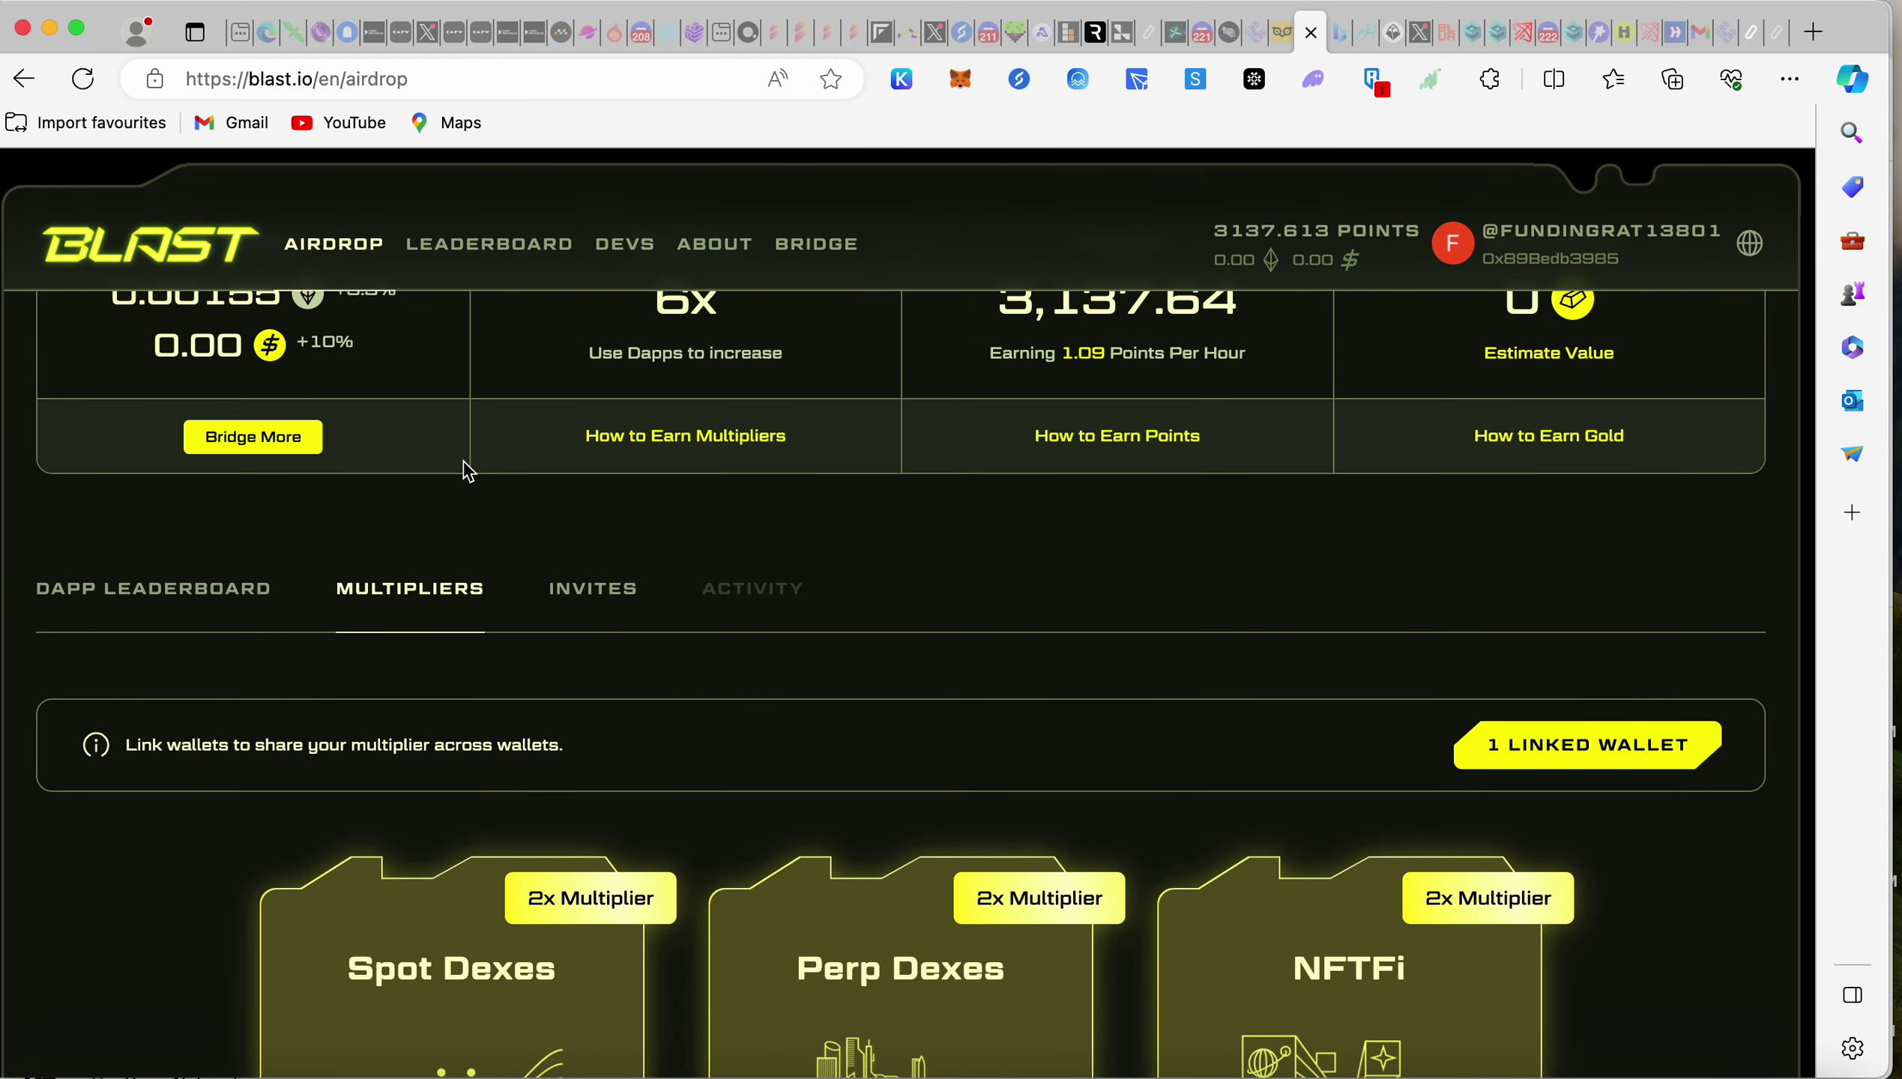
- Check Thruster Finance's distributed gold in the Blast dapp leaderboard and open Thruster's Swap page
click(123, 592)
scroll(528, 723, down, 5)
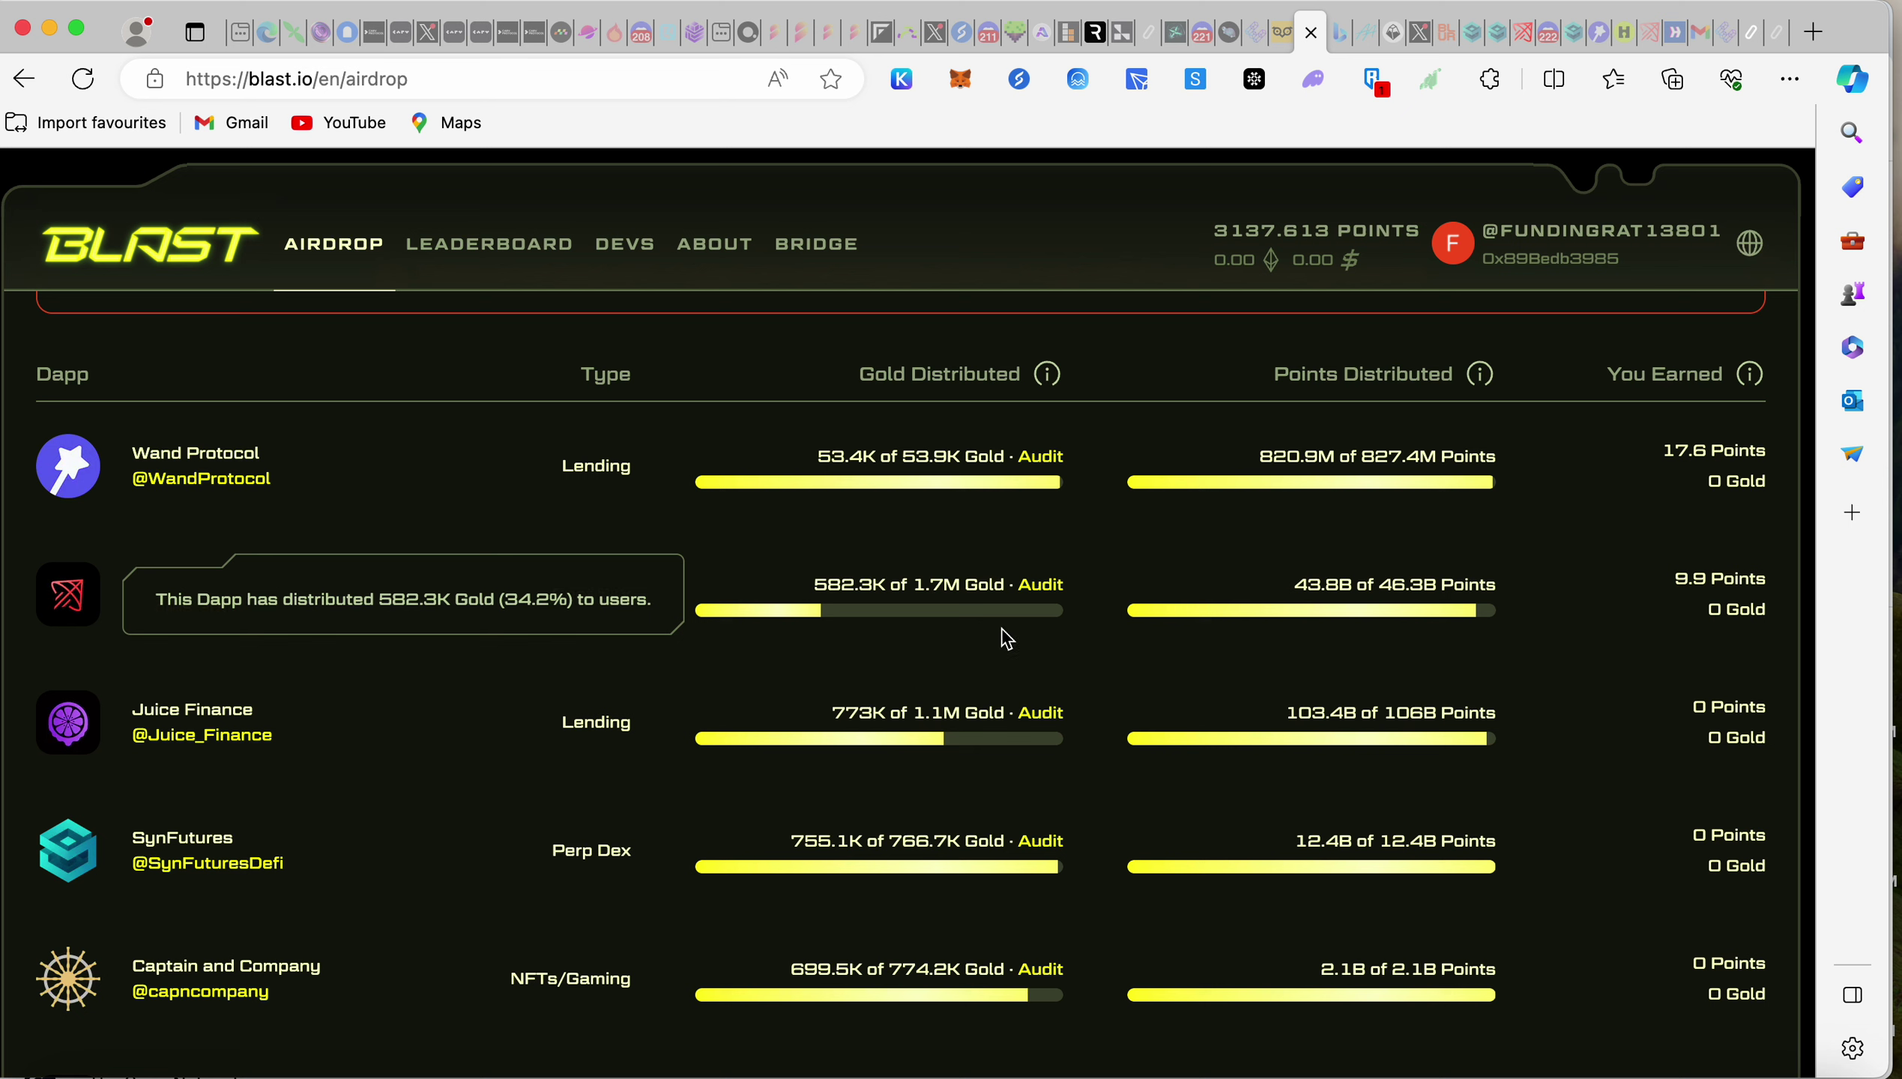
mouse_move(977, 600)
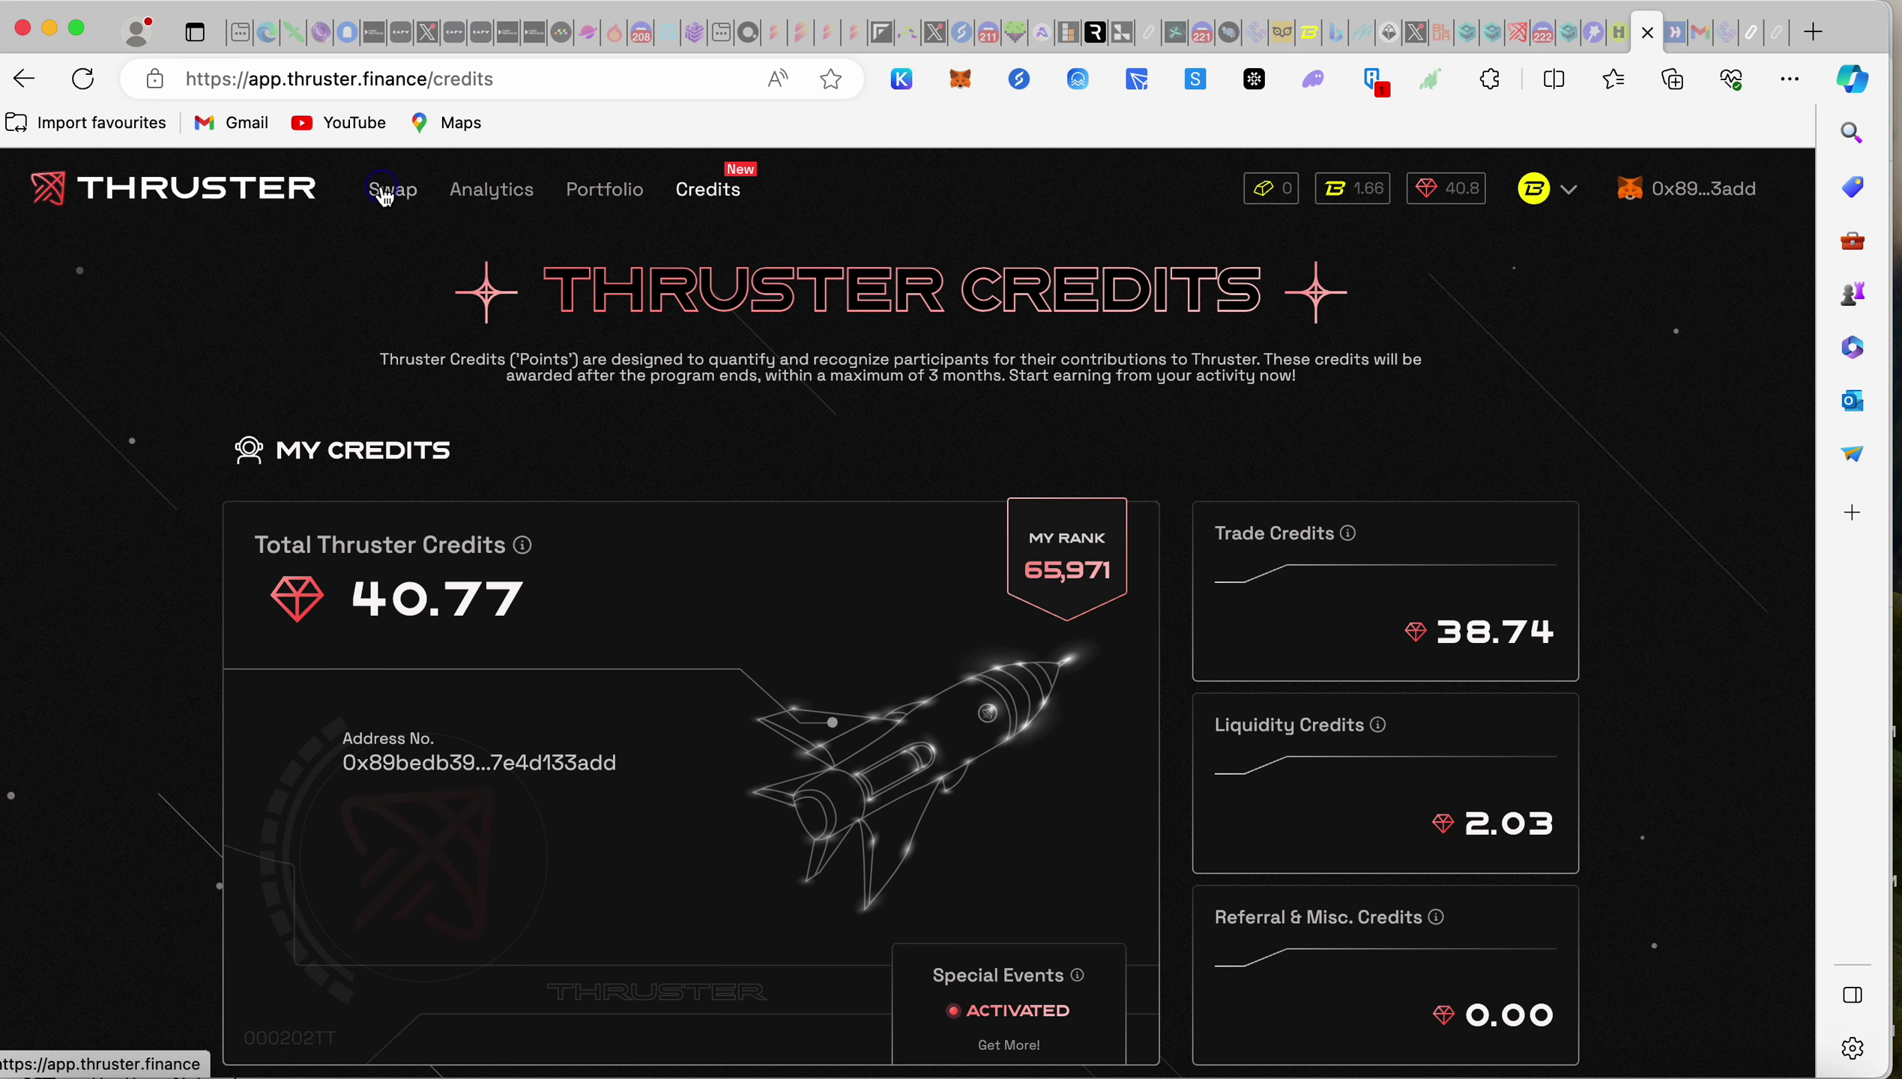
click(385, 191)
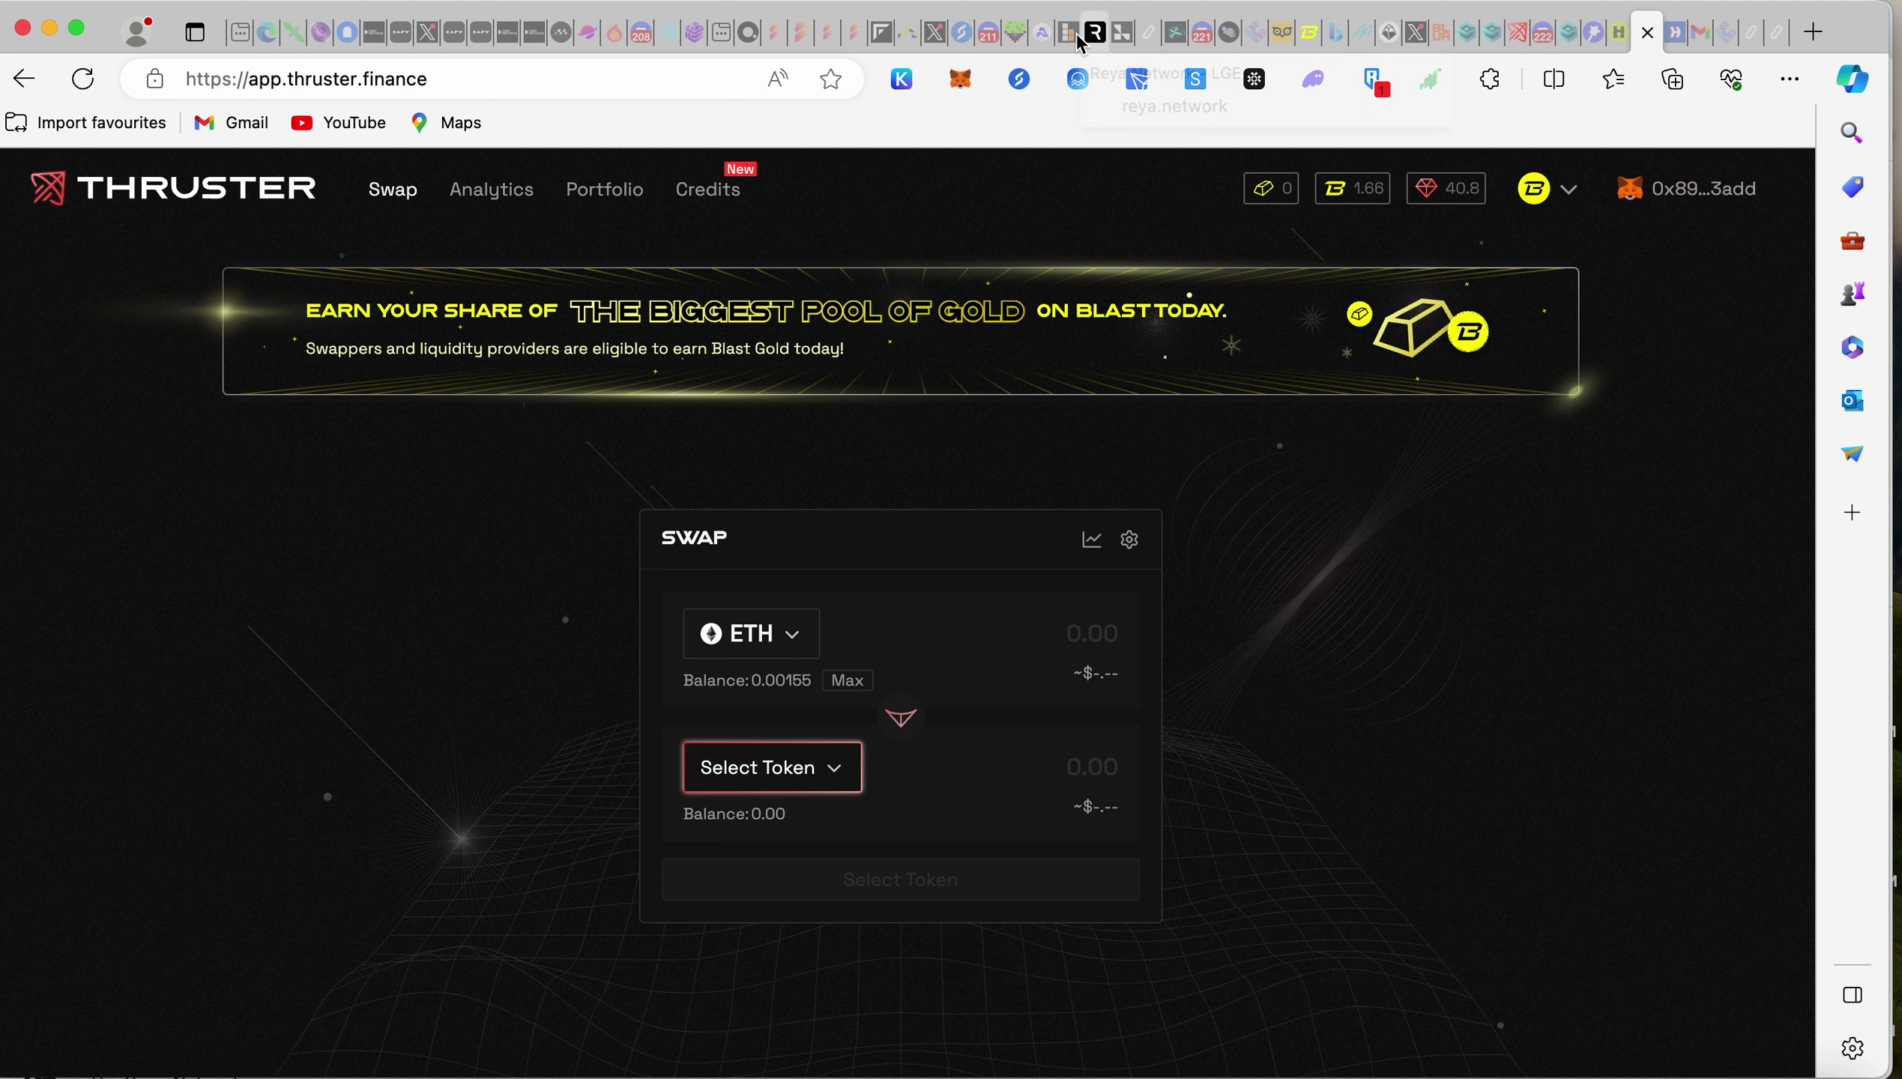
- On the Owlto Finance bridge page, set the ETH transfer route from Arbitrum to Blast
click(1283, 46)
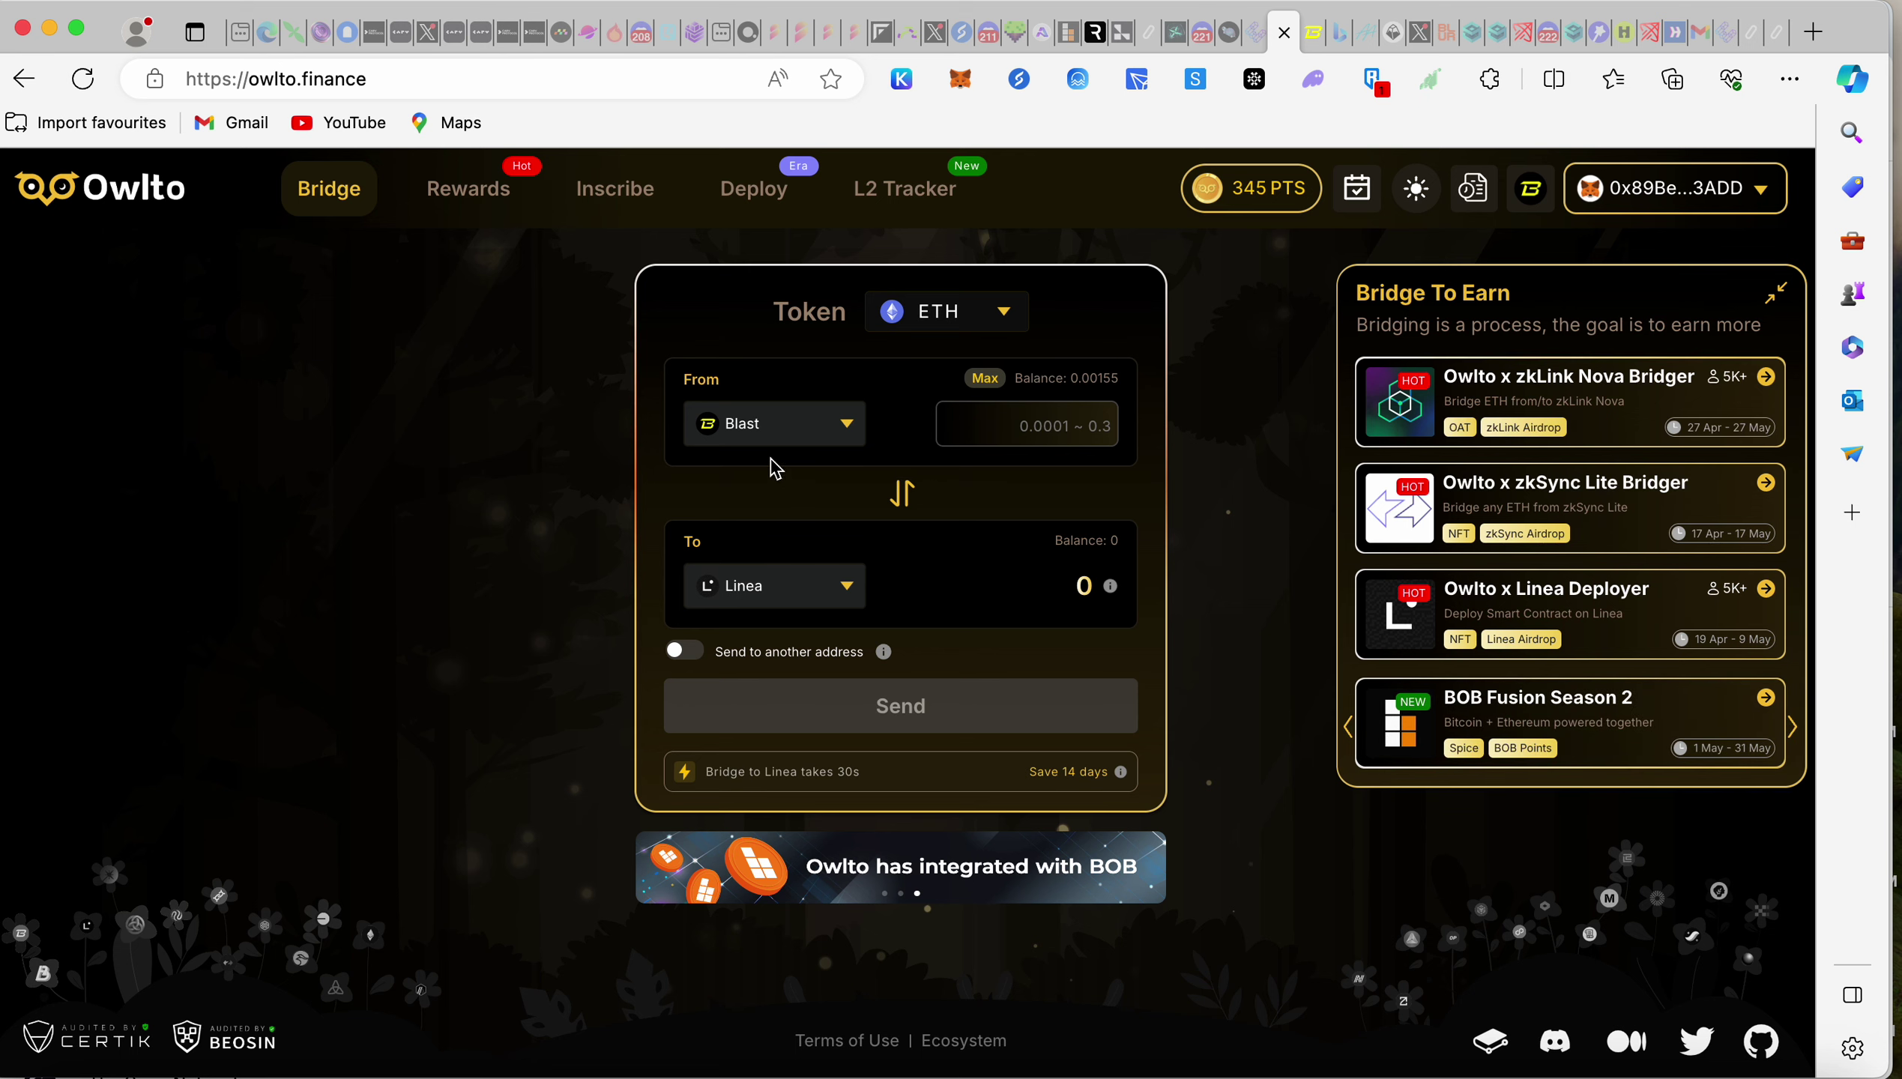
click(823, 422)
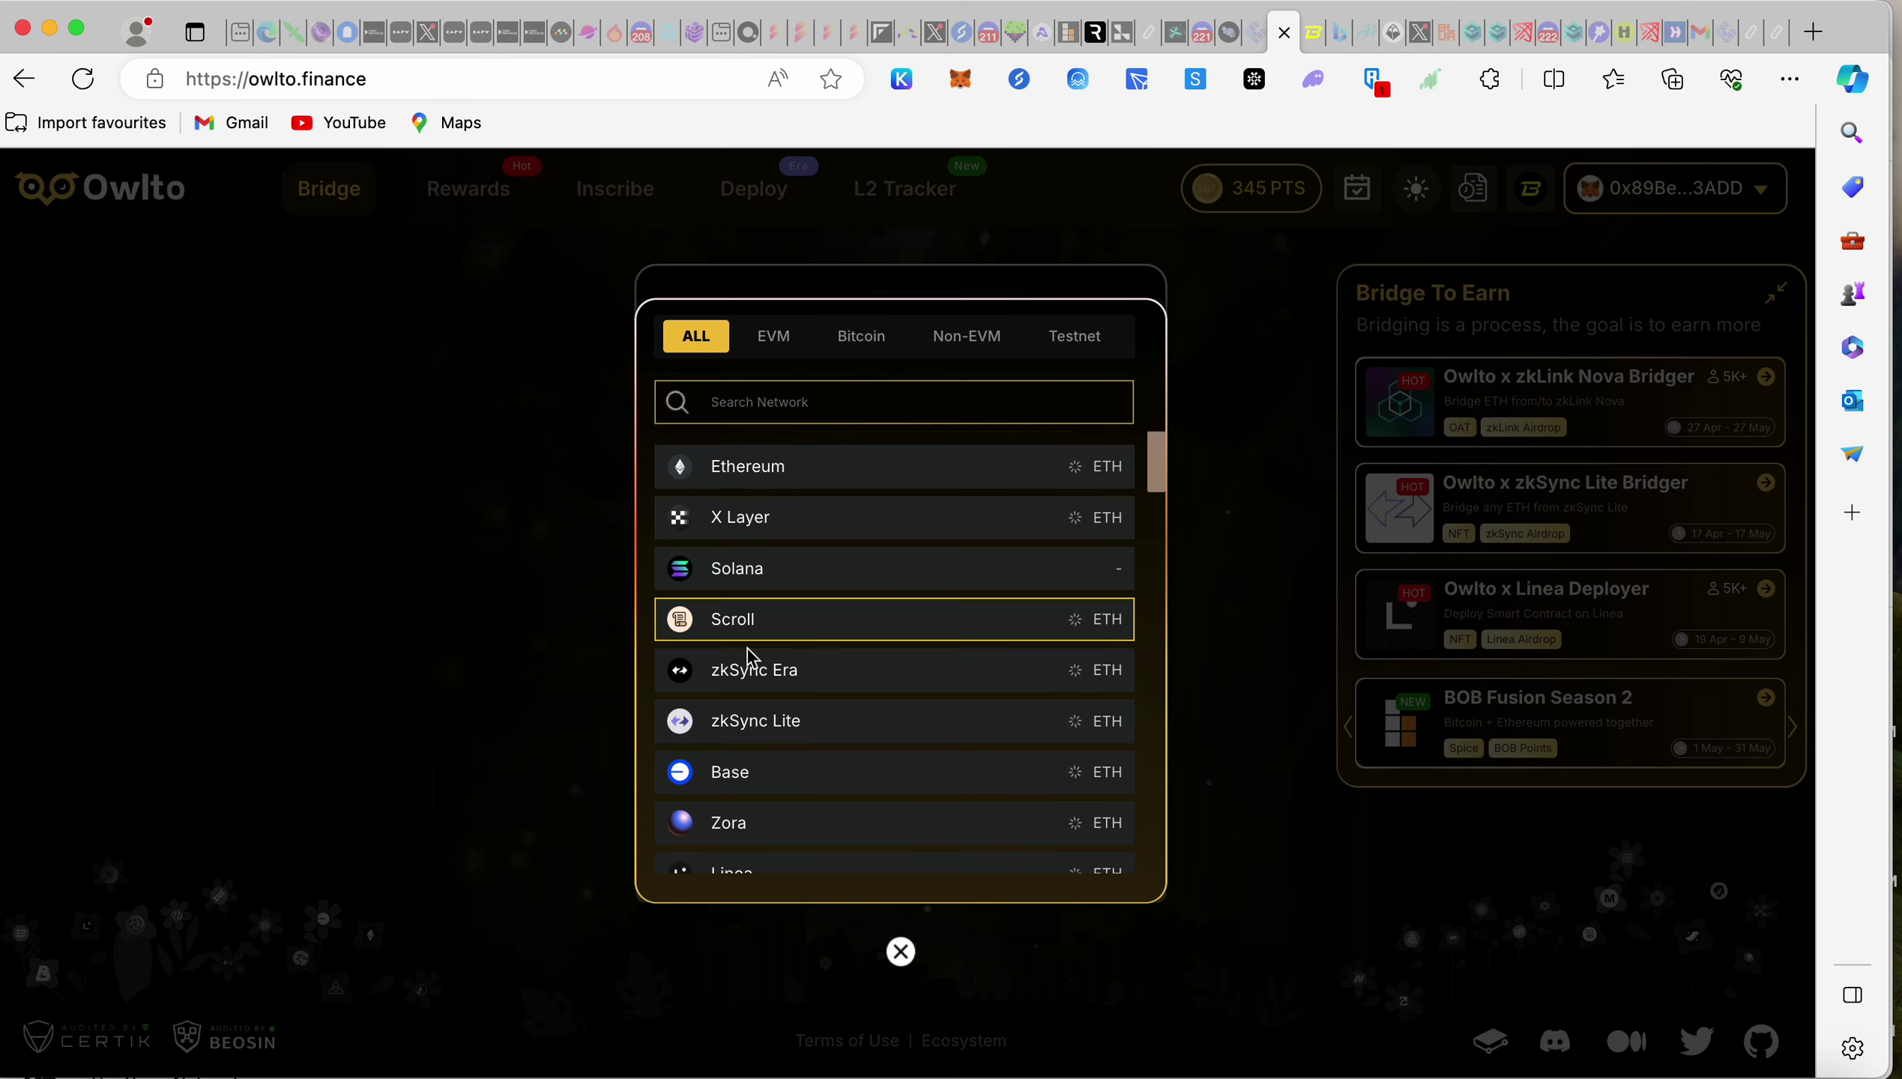
scroll(755, 768, down, 2)
scroll(755, 769, down, 2)
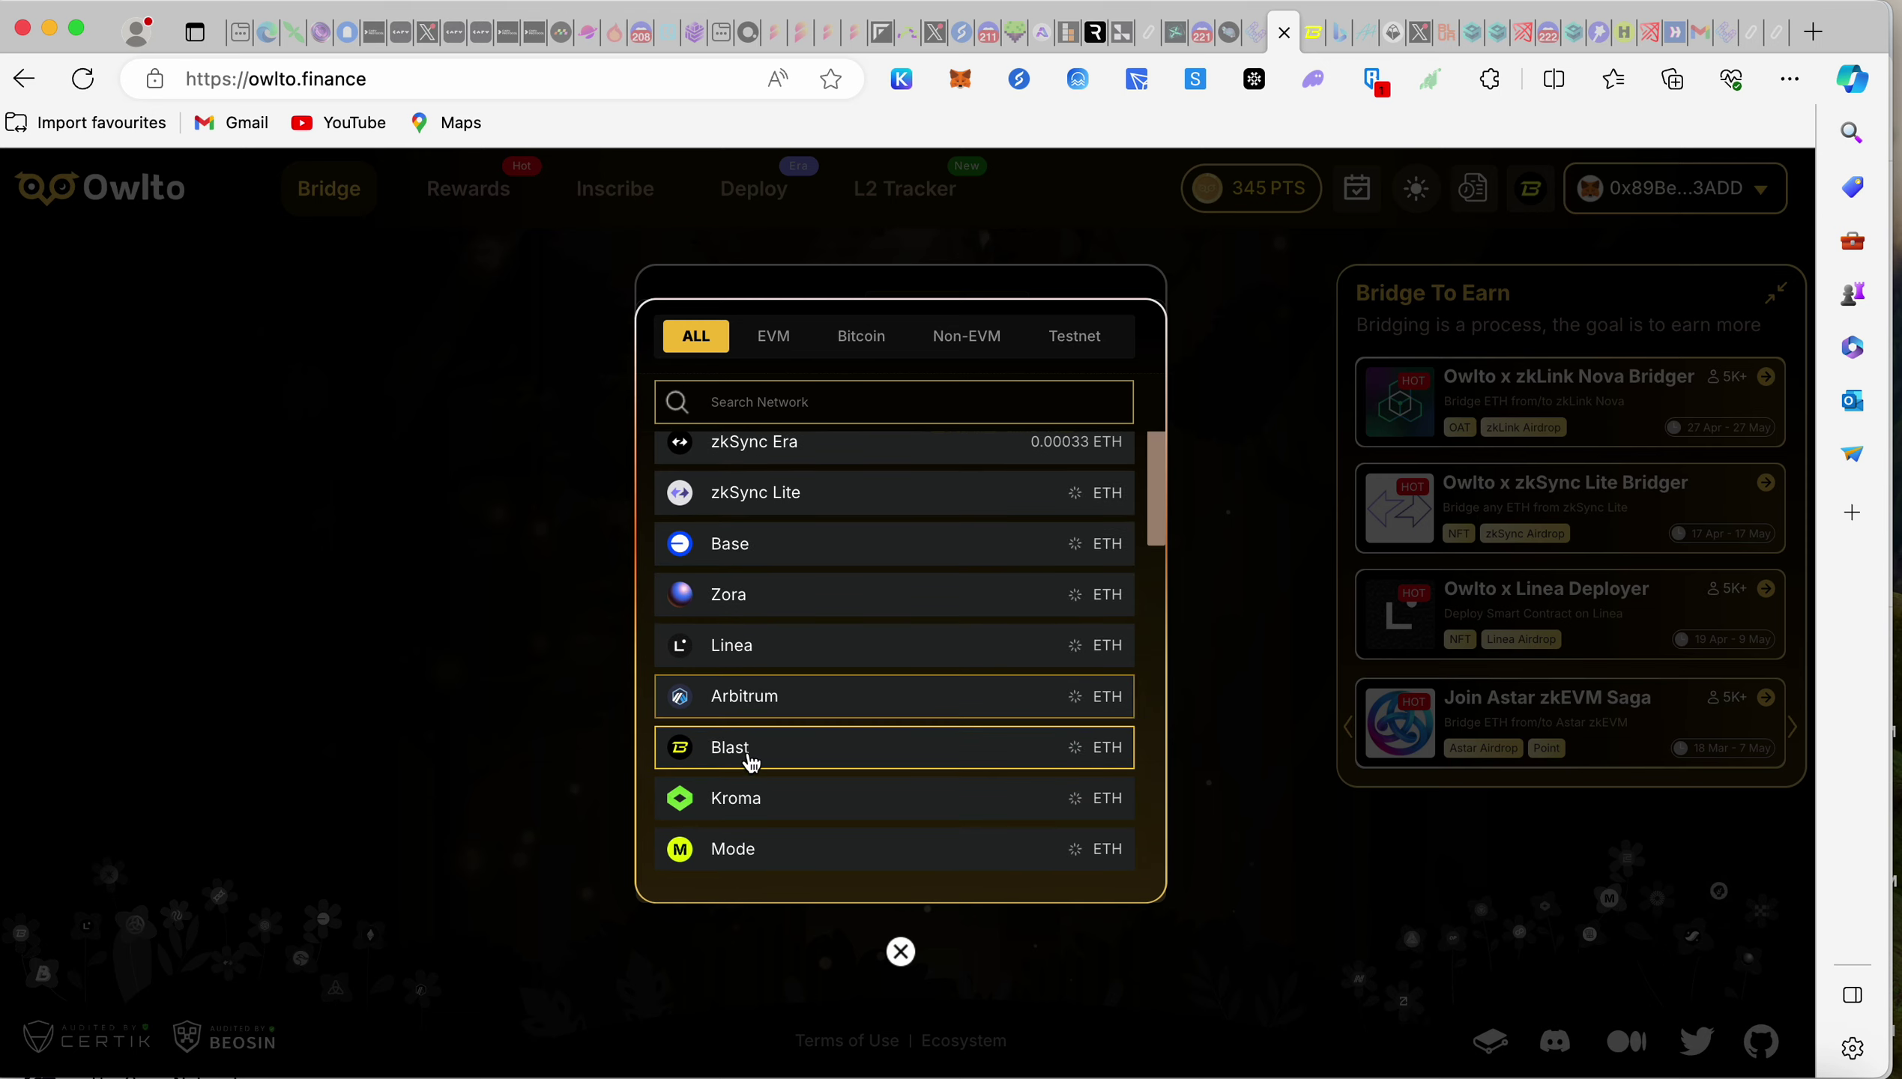
click(756, 715)
click(816, 587)
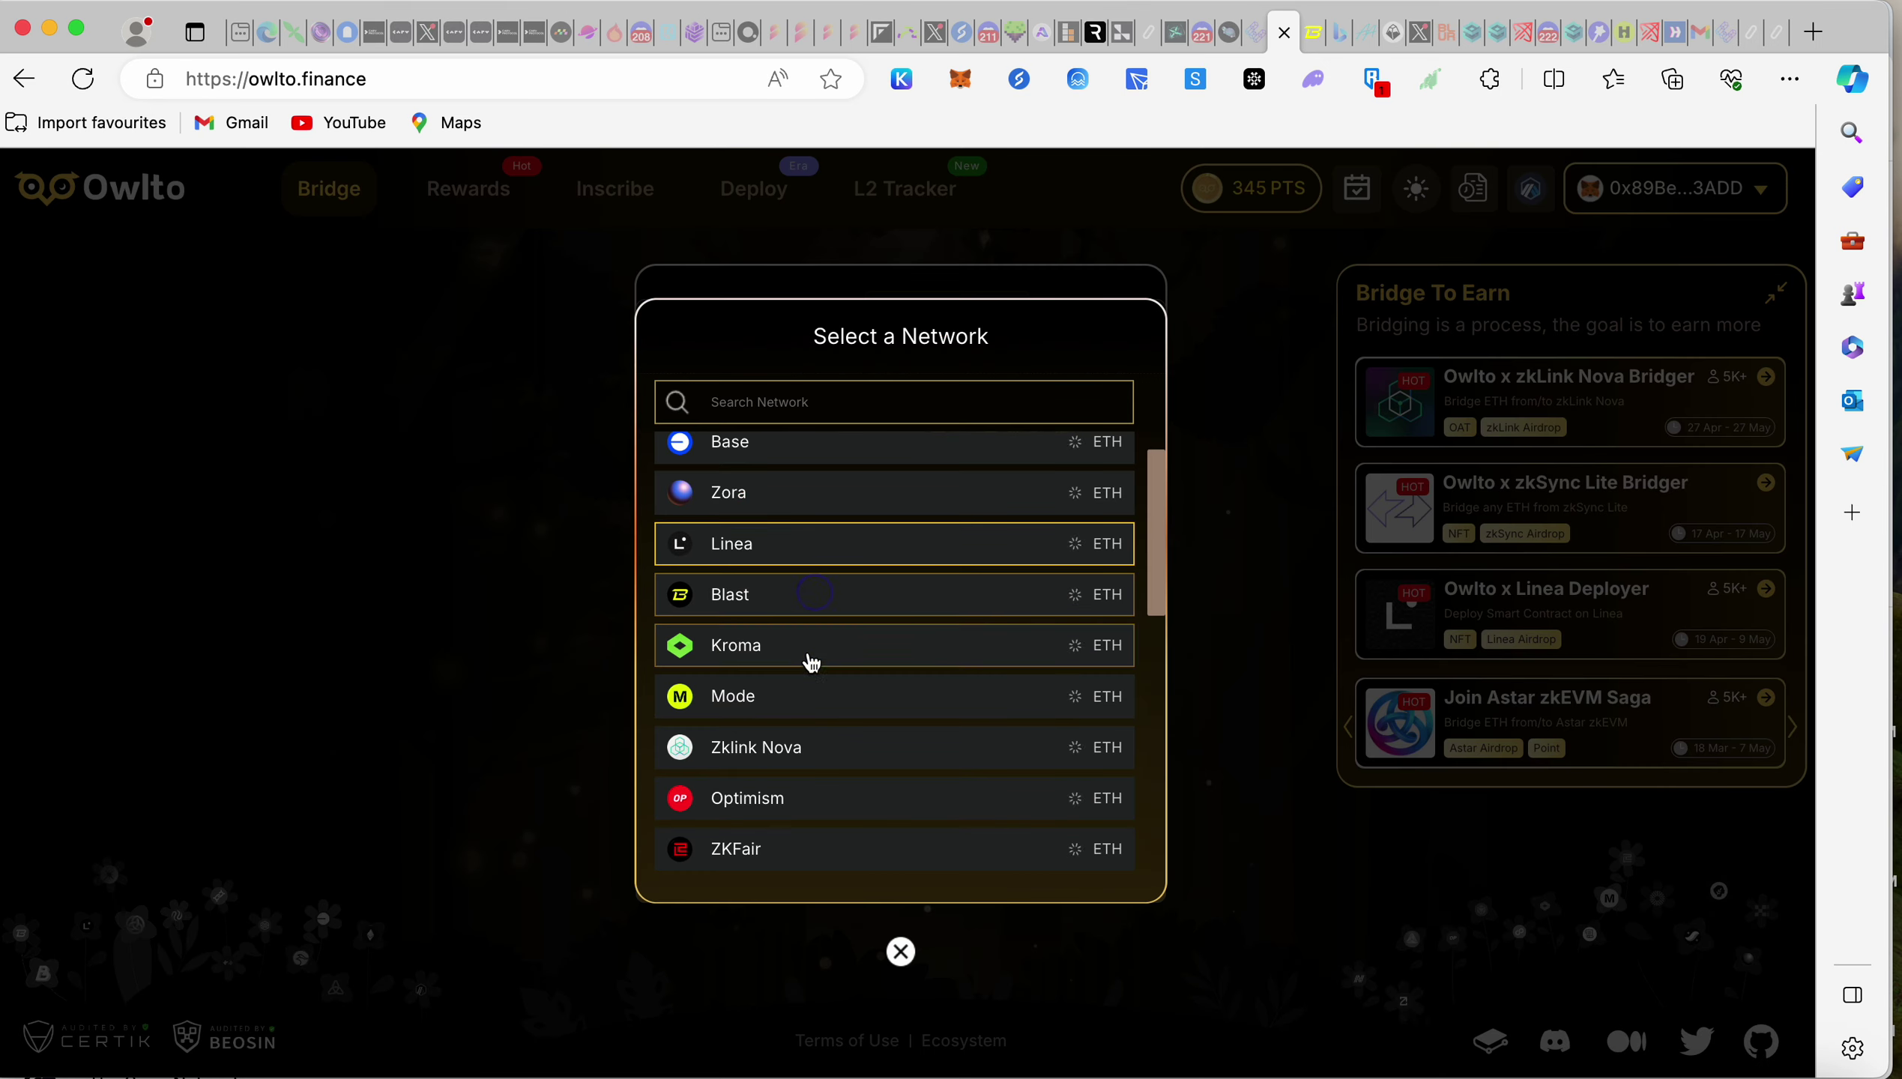
click(808, 596)
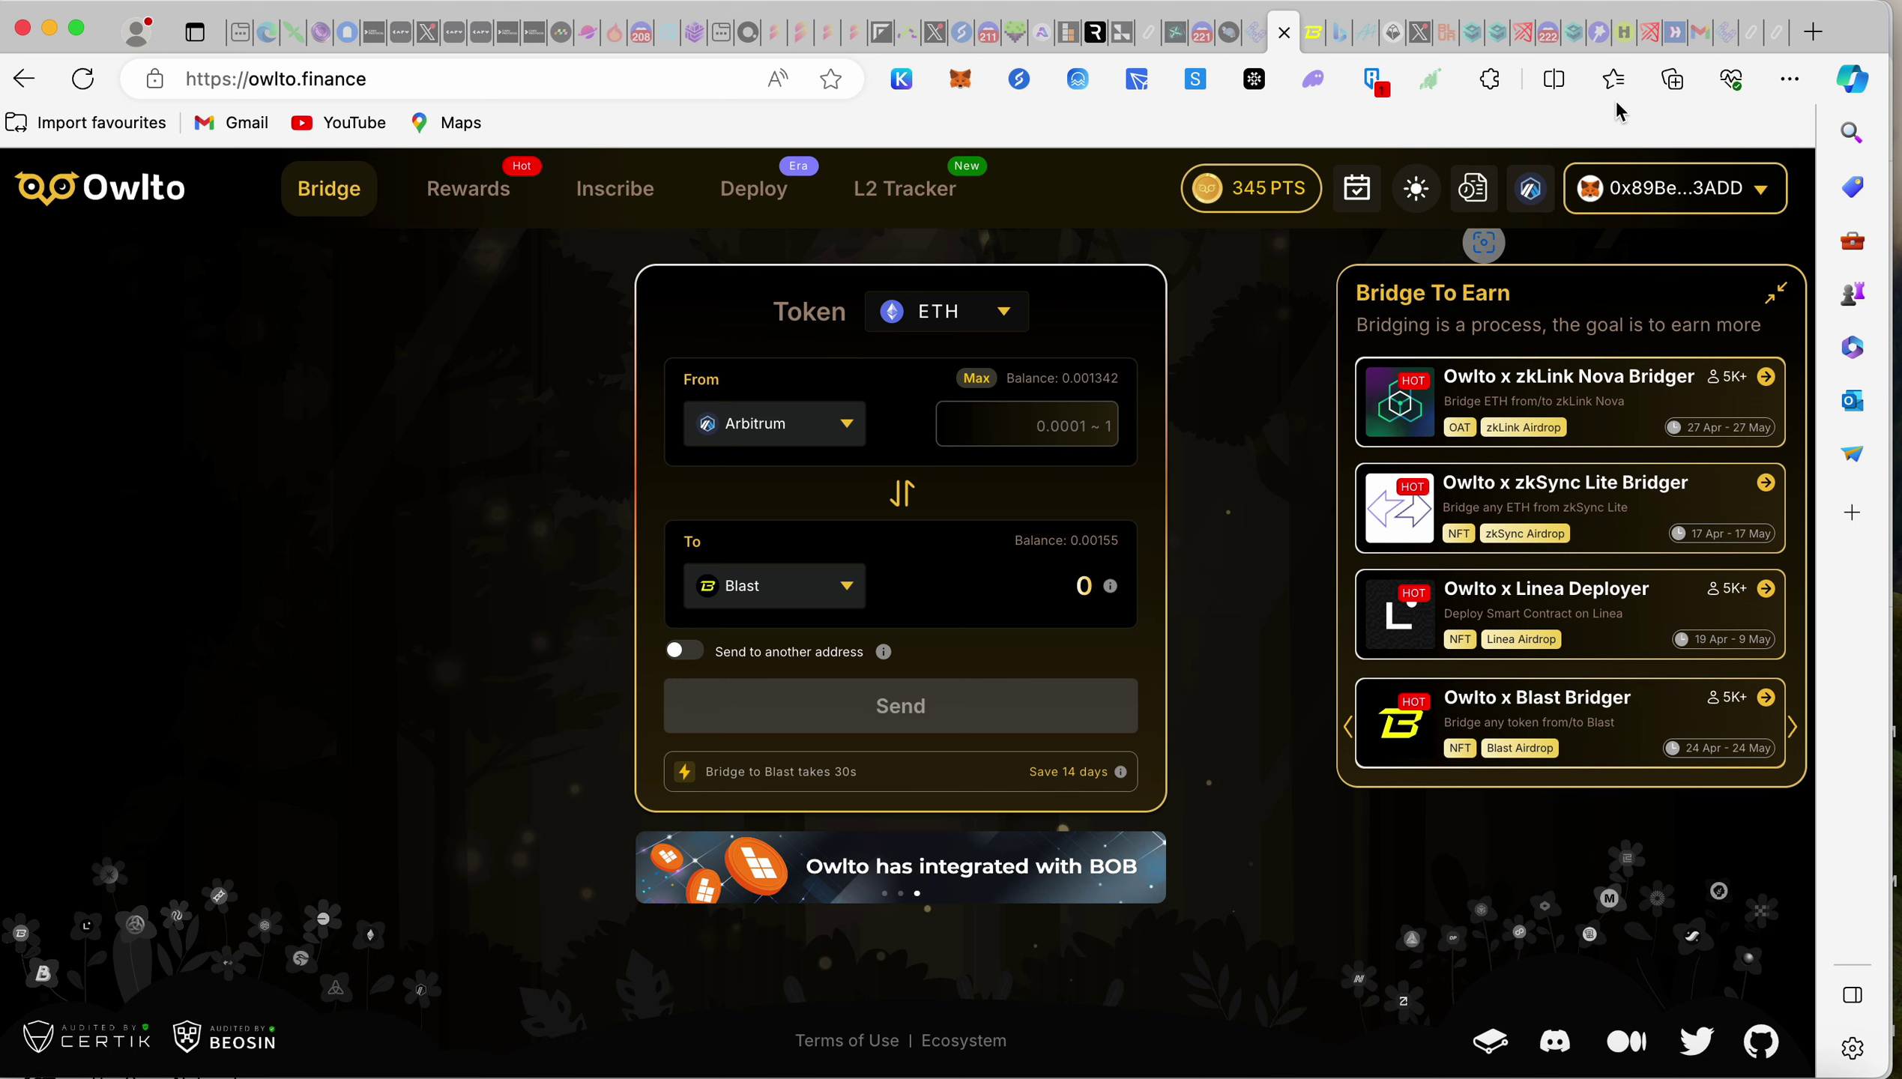
- Open the Credits page on Thruster and read how to earn credits, including the Referral option
click(1519, 31)
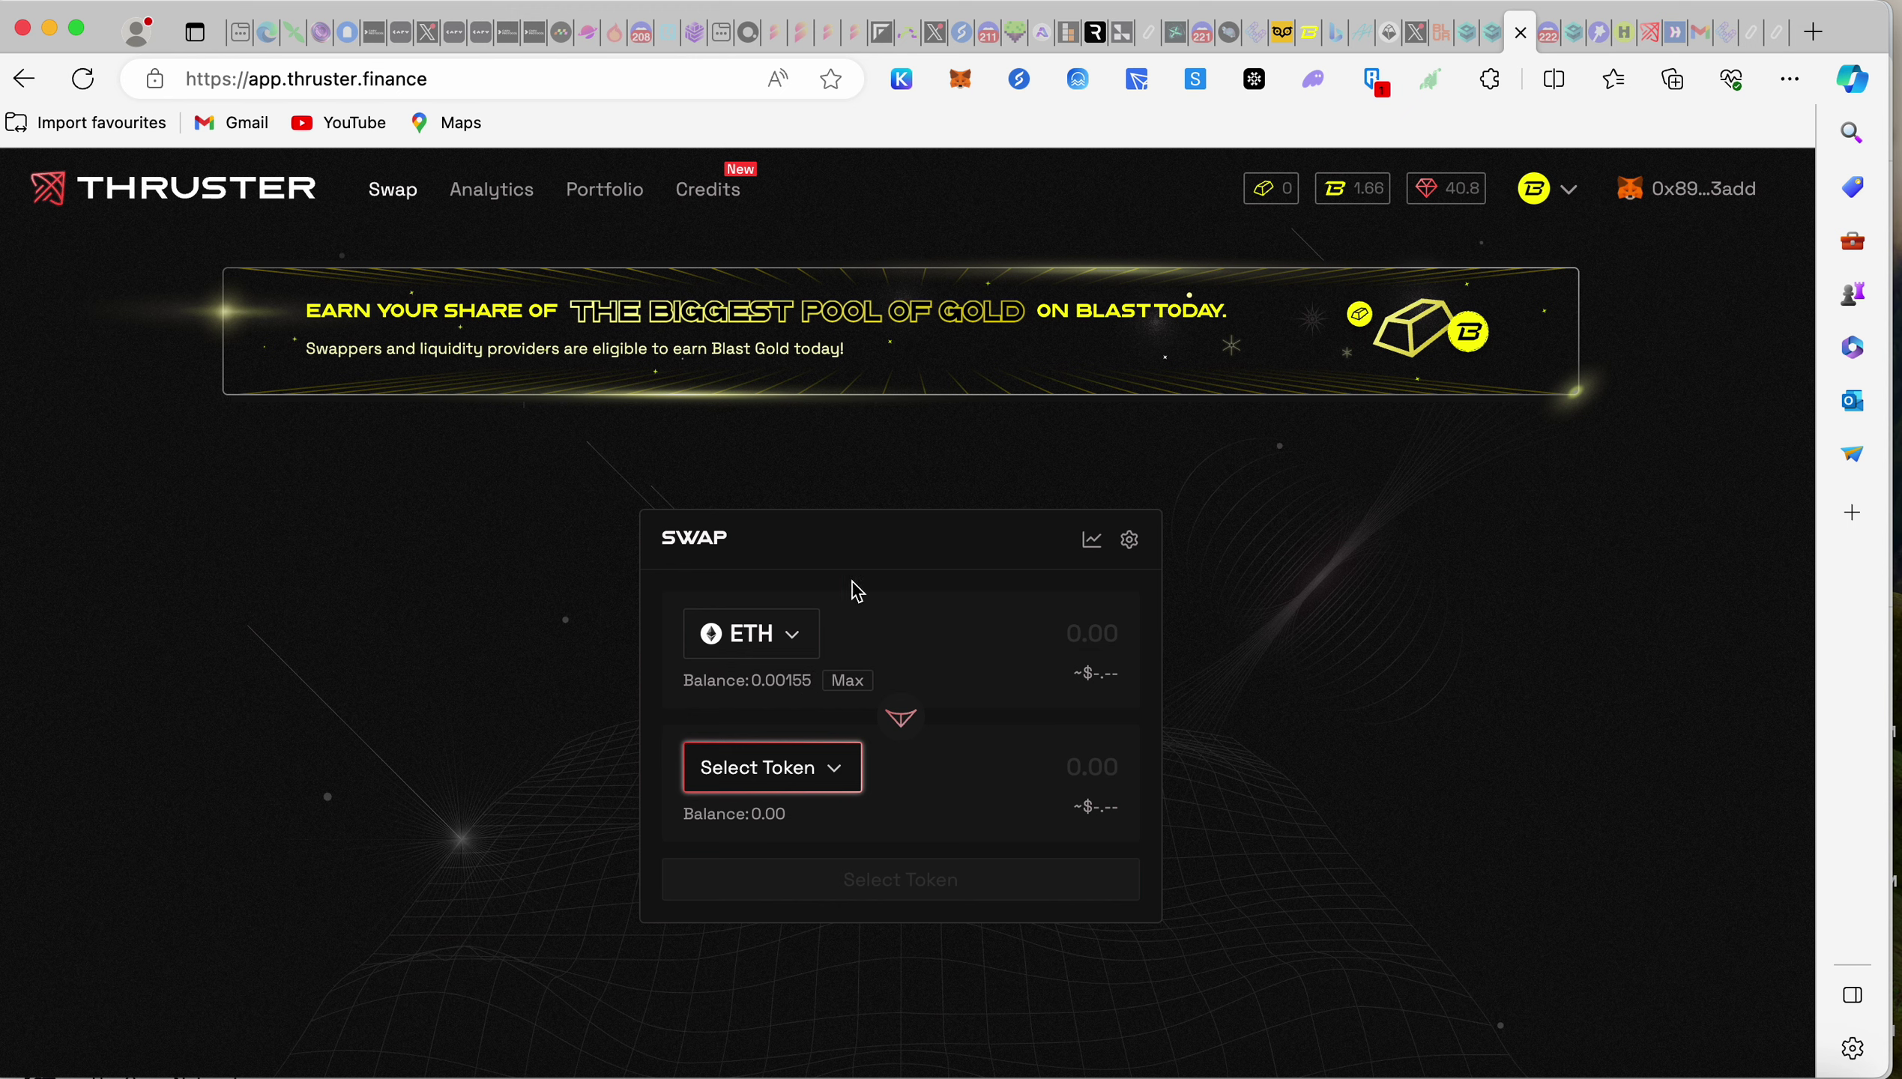
click(714, 192)
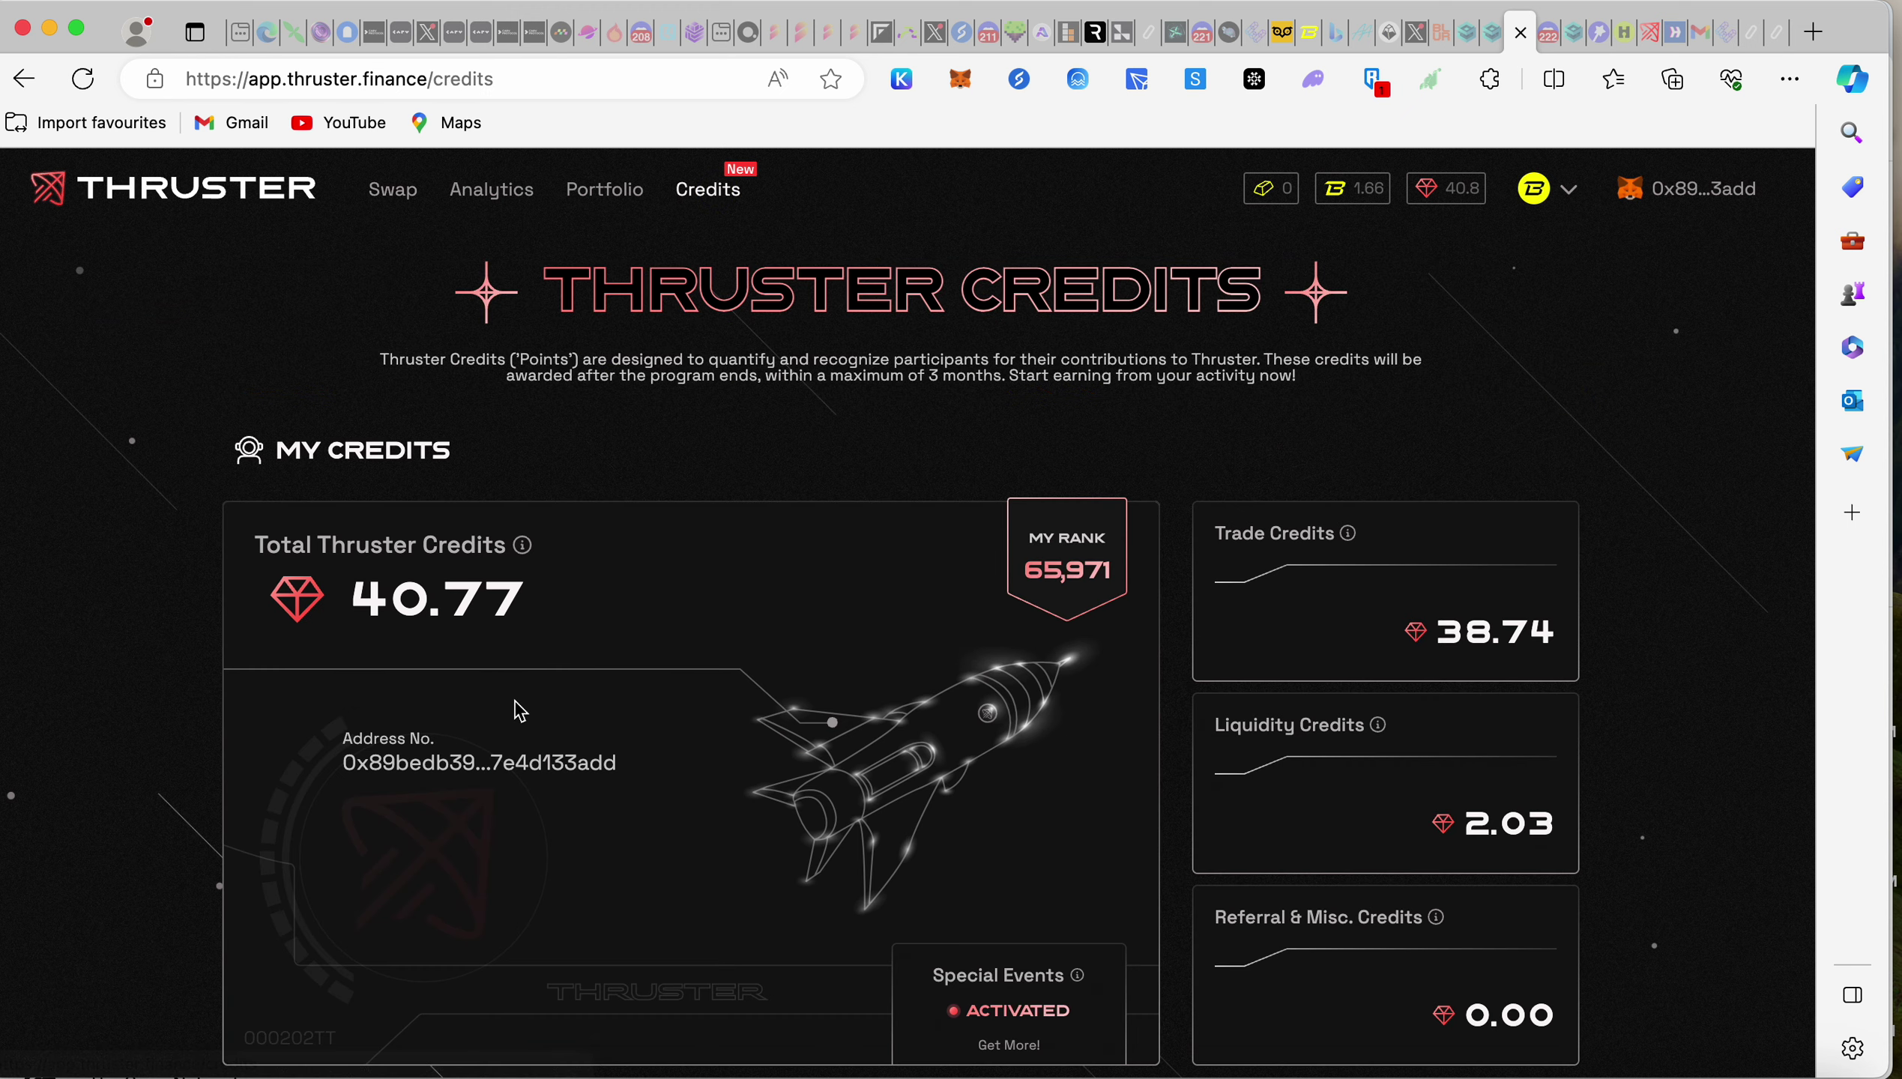
scroll(519, 713, down, 7)
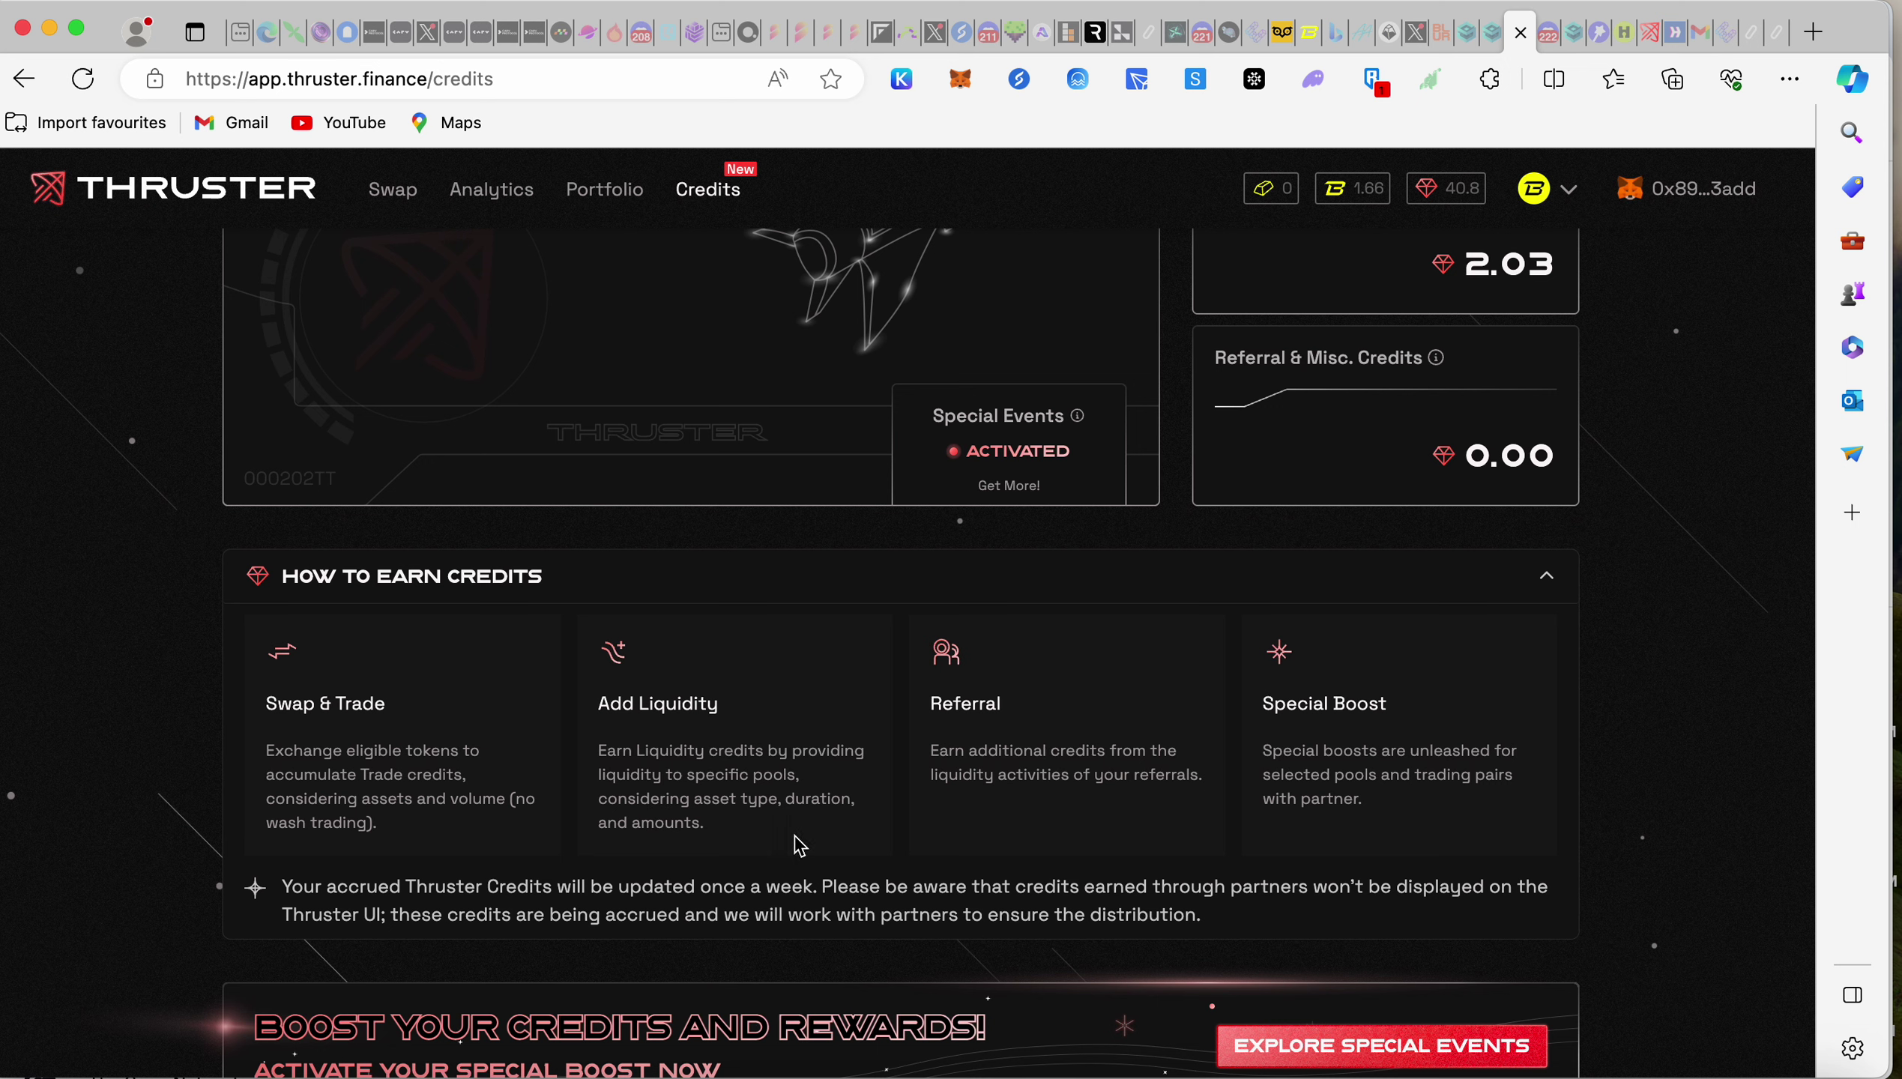
drag(928, 747, 1129, 807)
click(1108, 714)
scroll(1108, 713, up, 10)
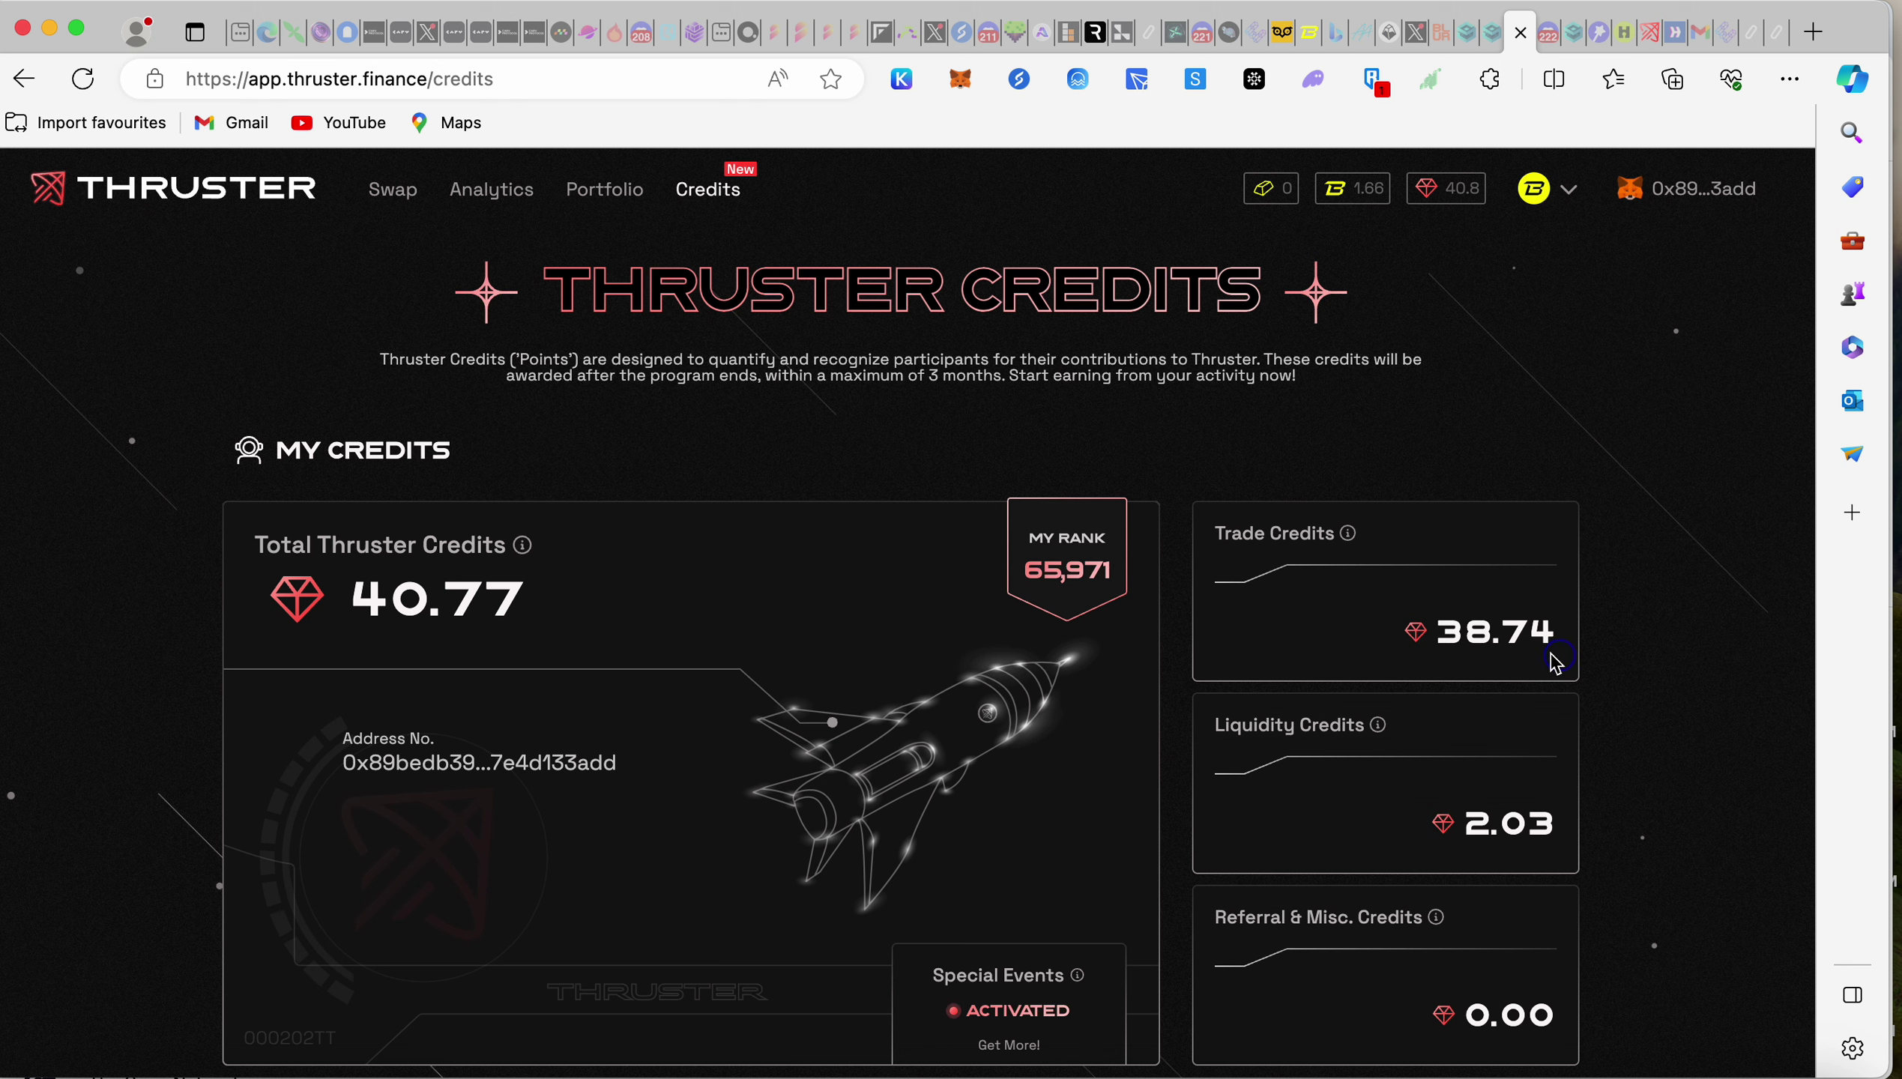
- Highlight the earned amount in the Trade Credits card on Thruster's Credits page
mouse_move(1552, 661)
mouse_down()
mouse_move(1409, 633)
mouse_move(1570, 666)
mouse_up()
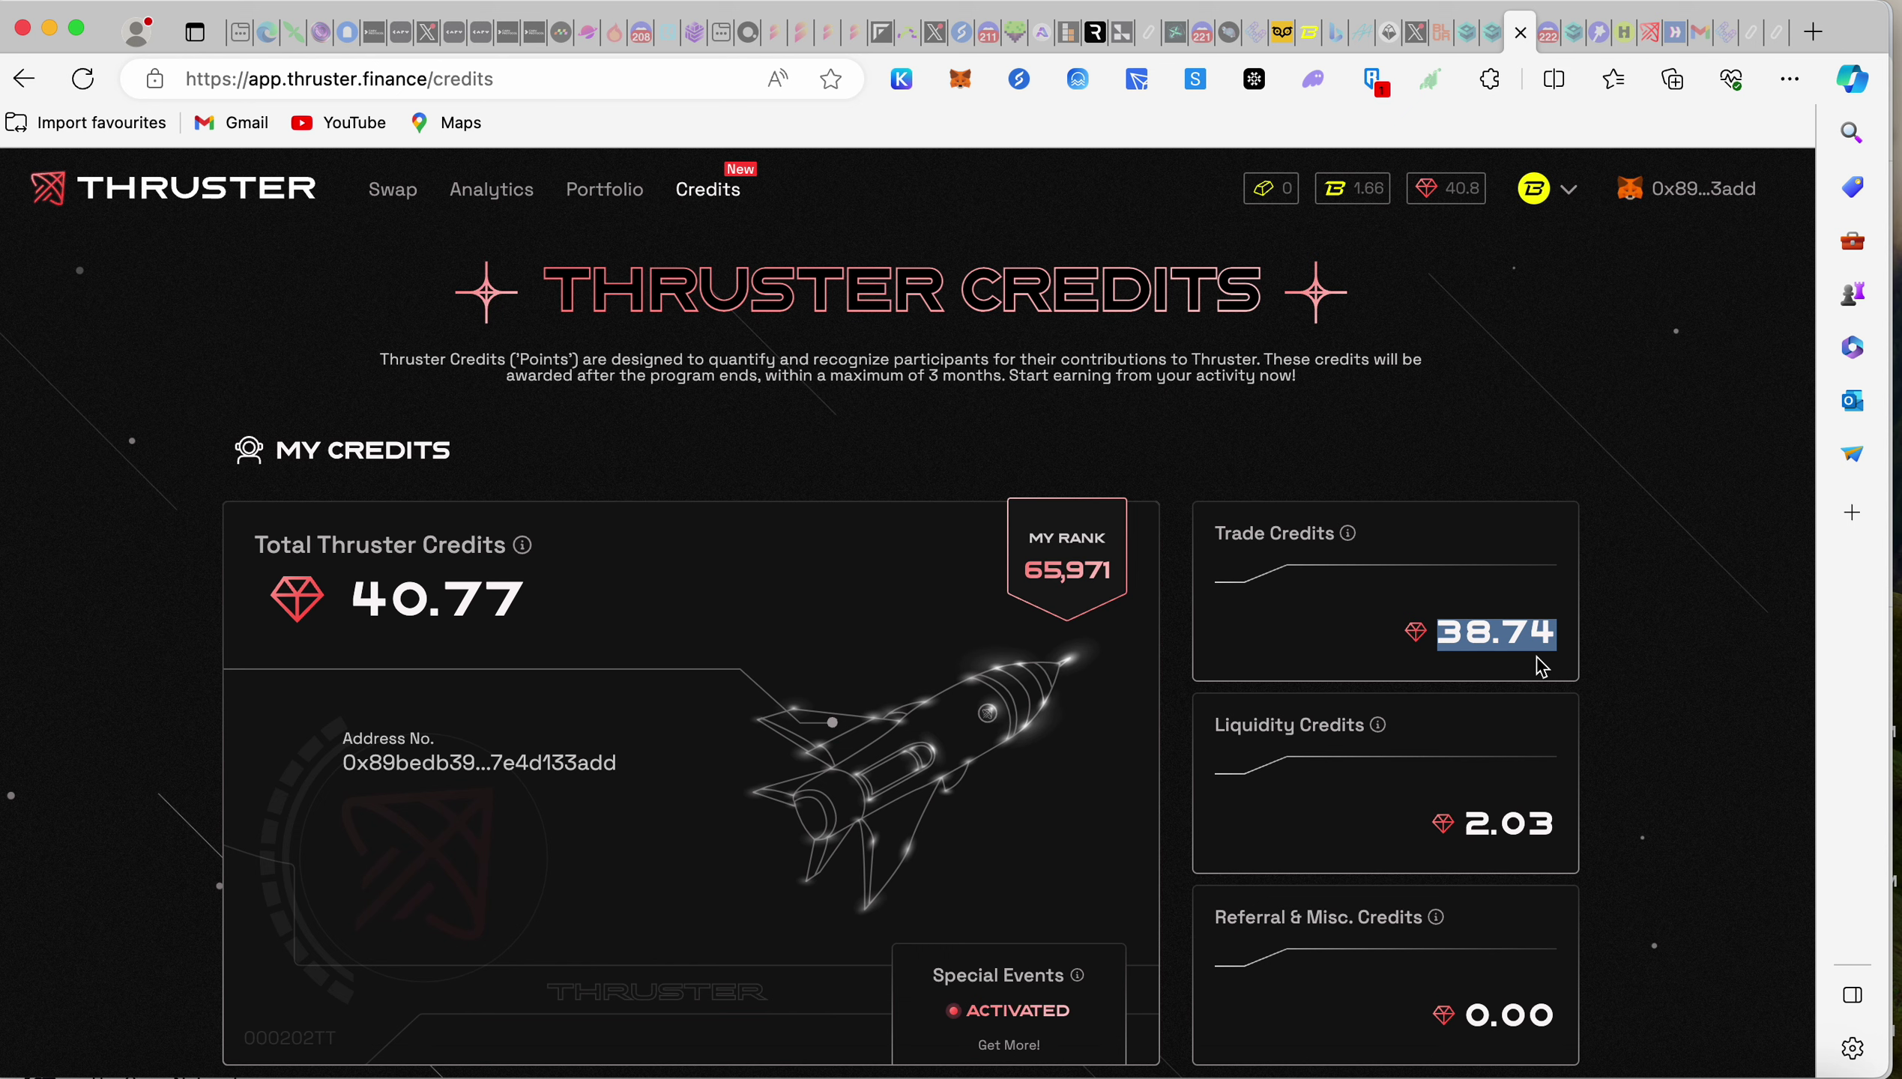
click(1472, 660)
drag(1574, 653, 1402, 641)
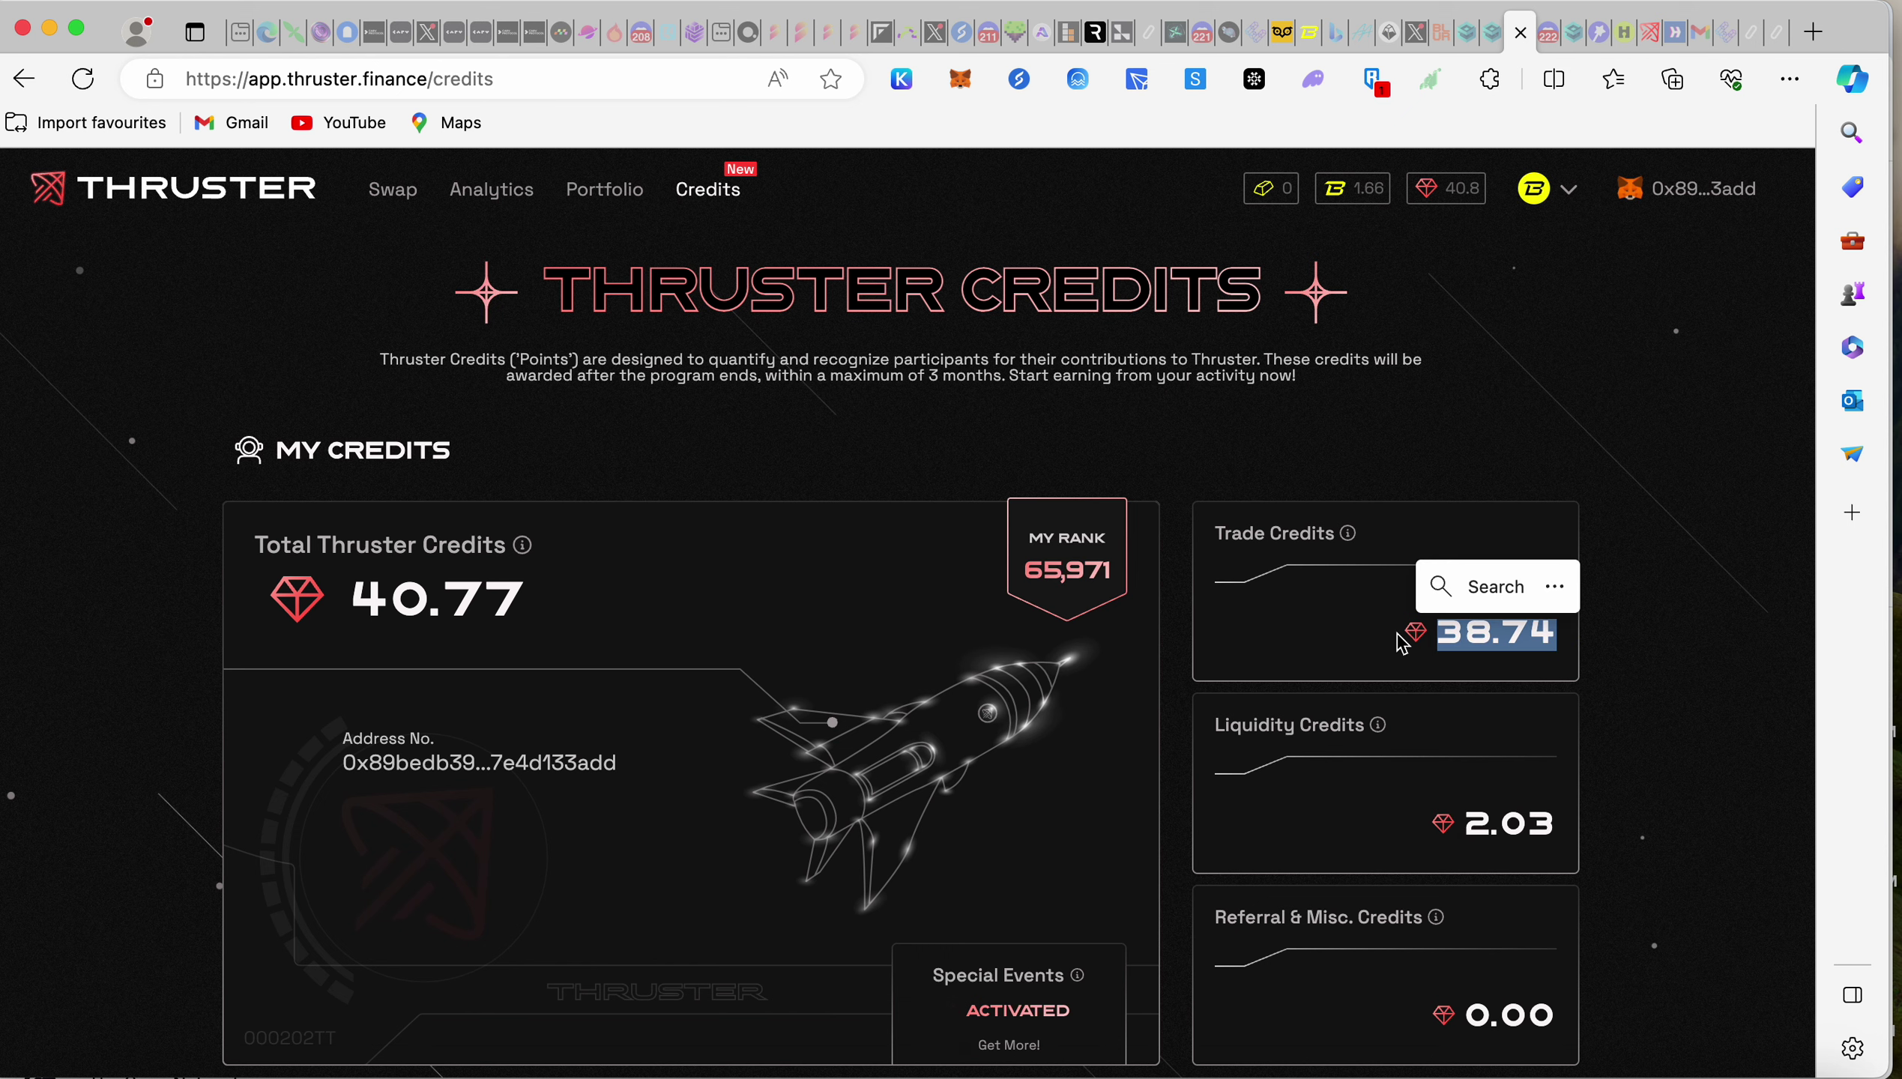
- Glance at the SynFutures Odyssey page, return to Thruster's Credits page and highlight the Trade Credits amount
key(ctrl+shift+Tab)
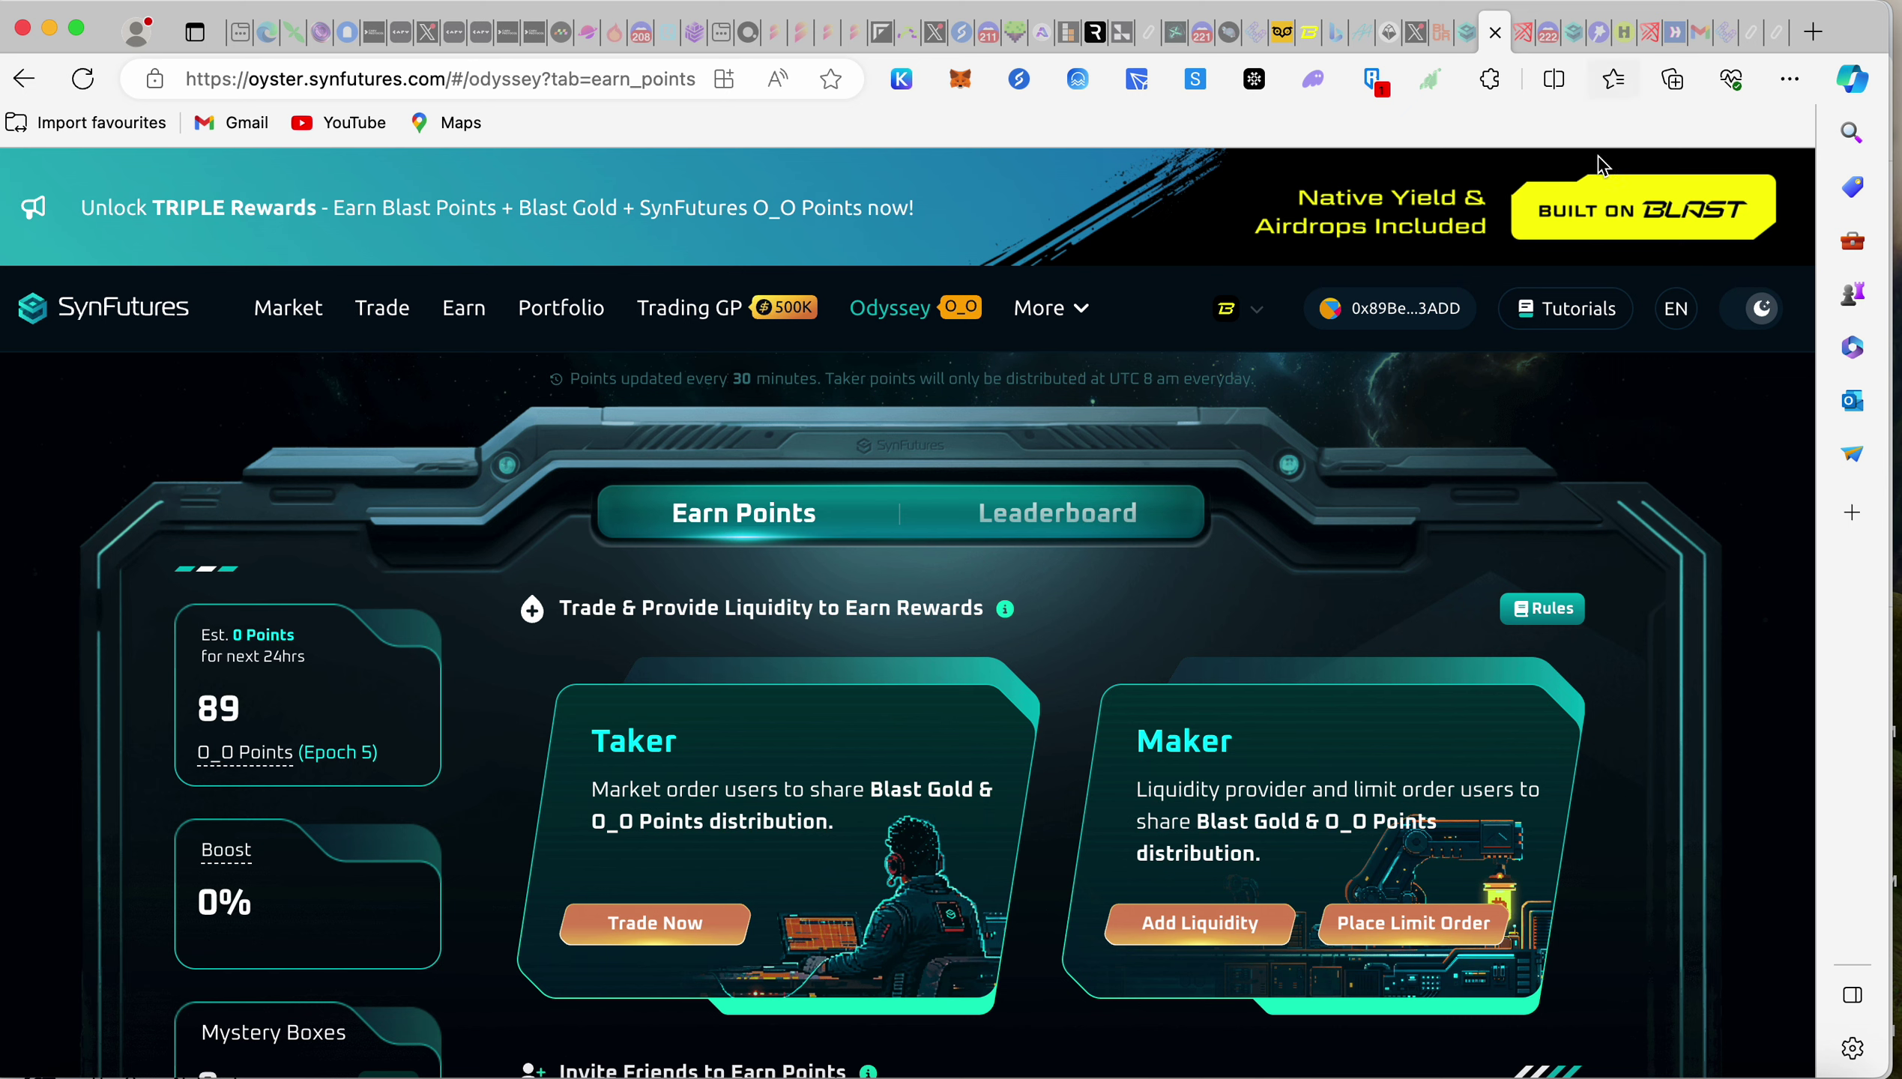
click(1518, 31)
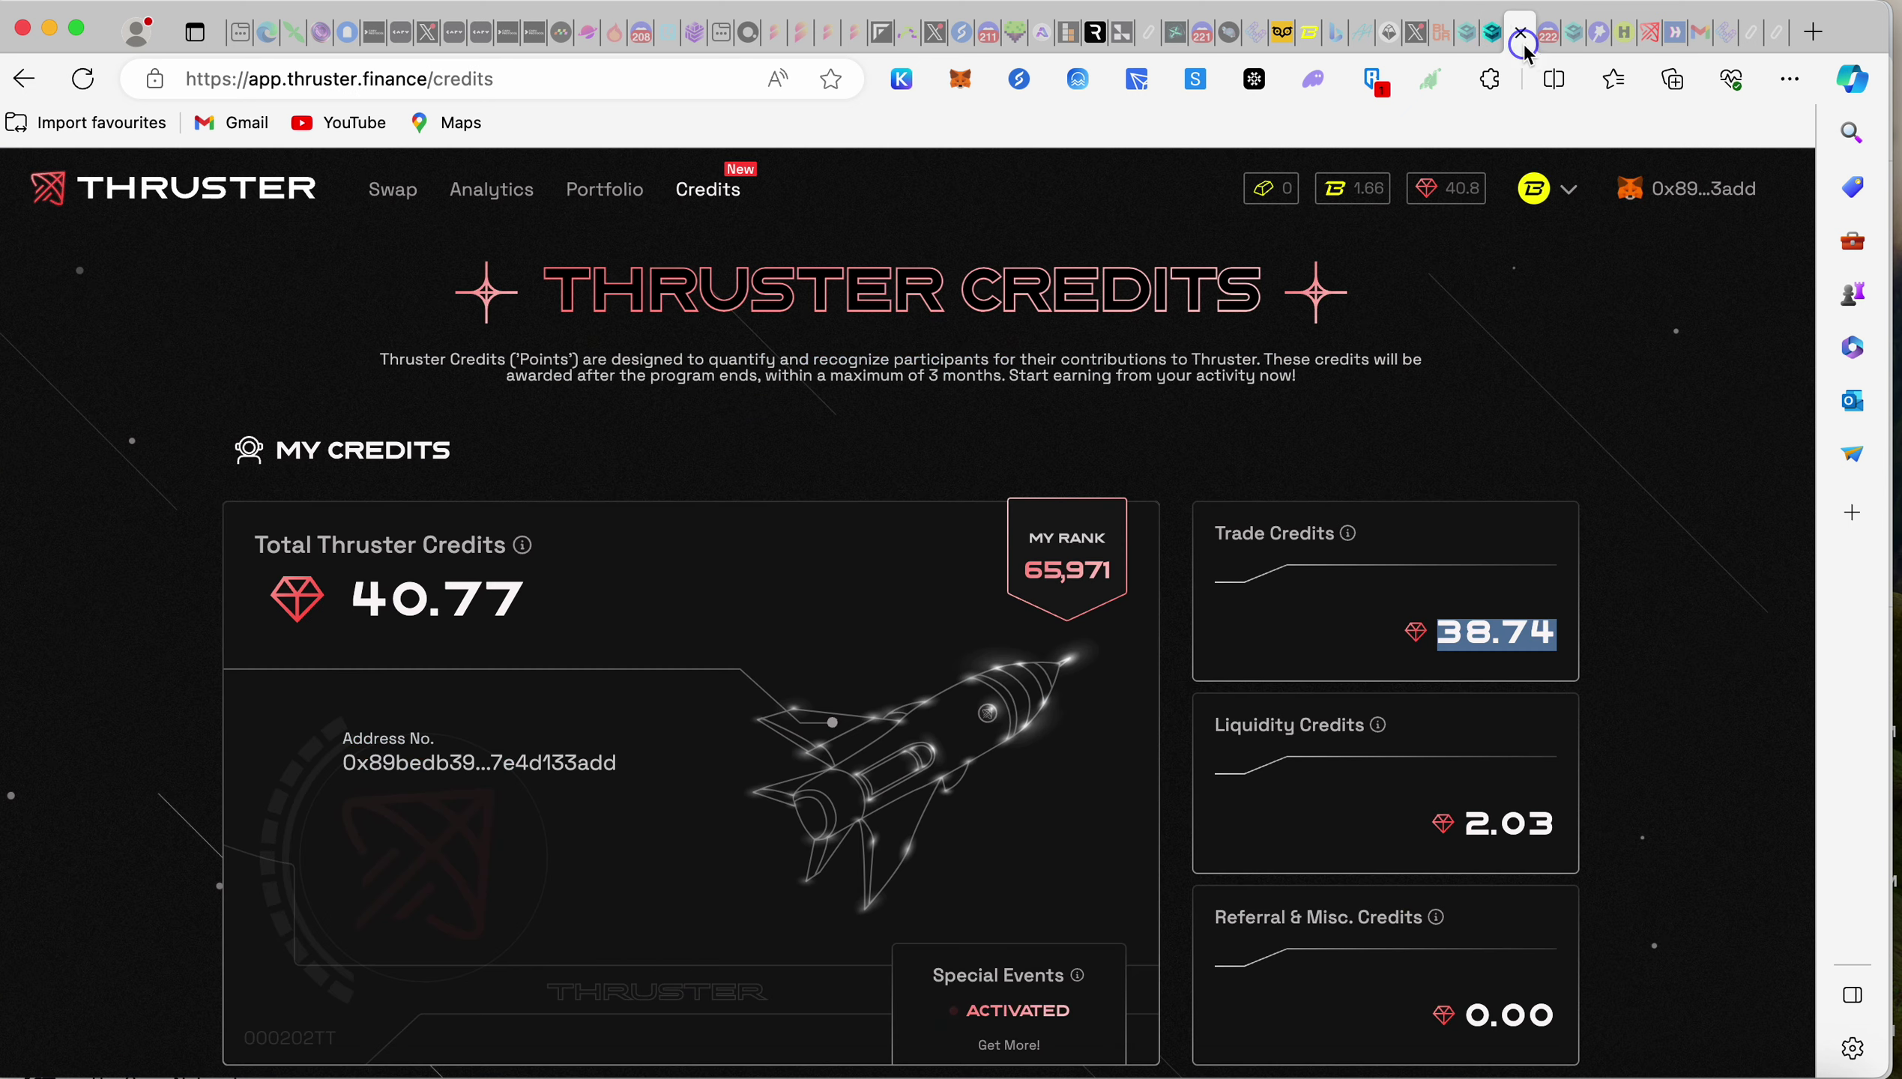
drag(1556, 642, 1411, 623)
drag(1453, 634, 1546, 647)
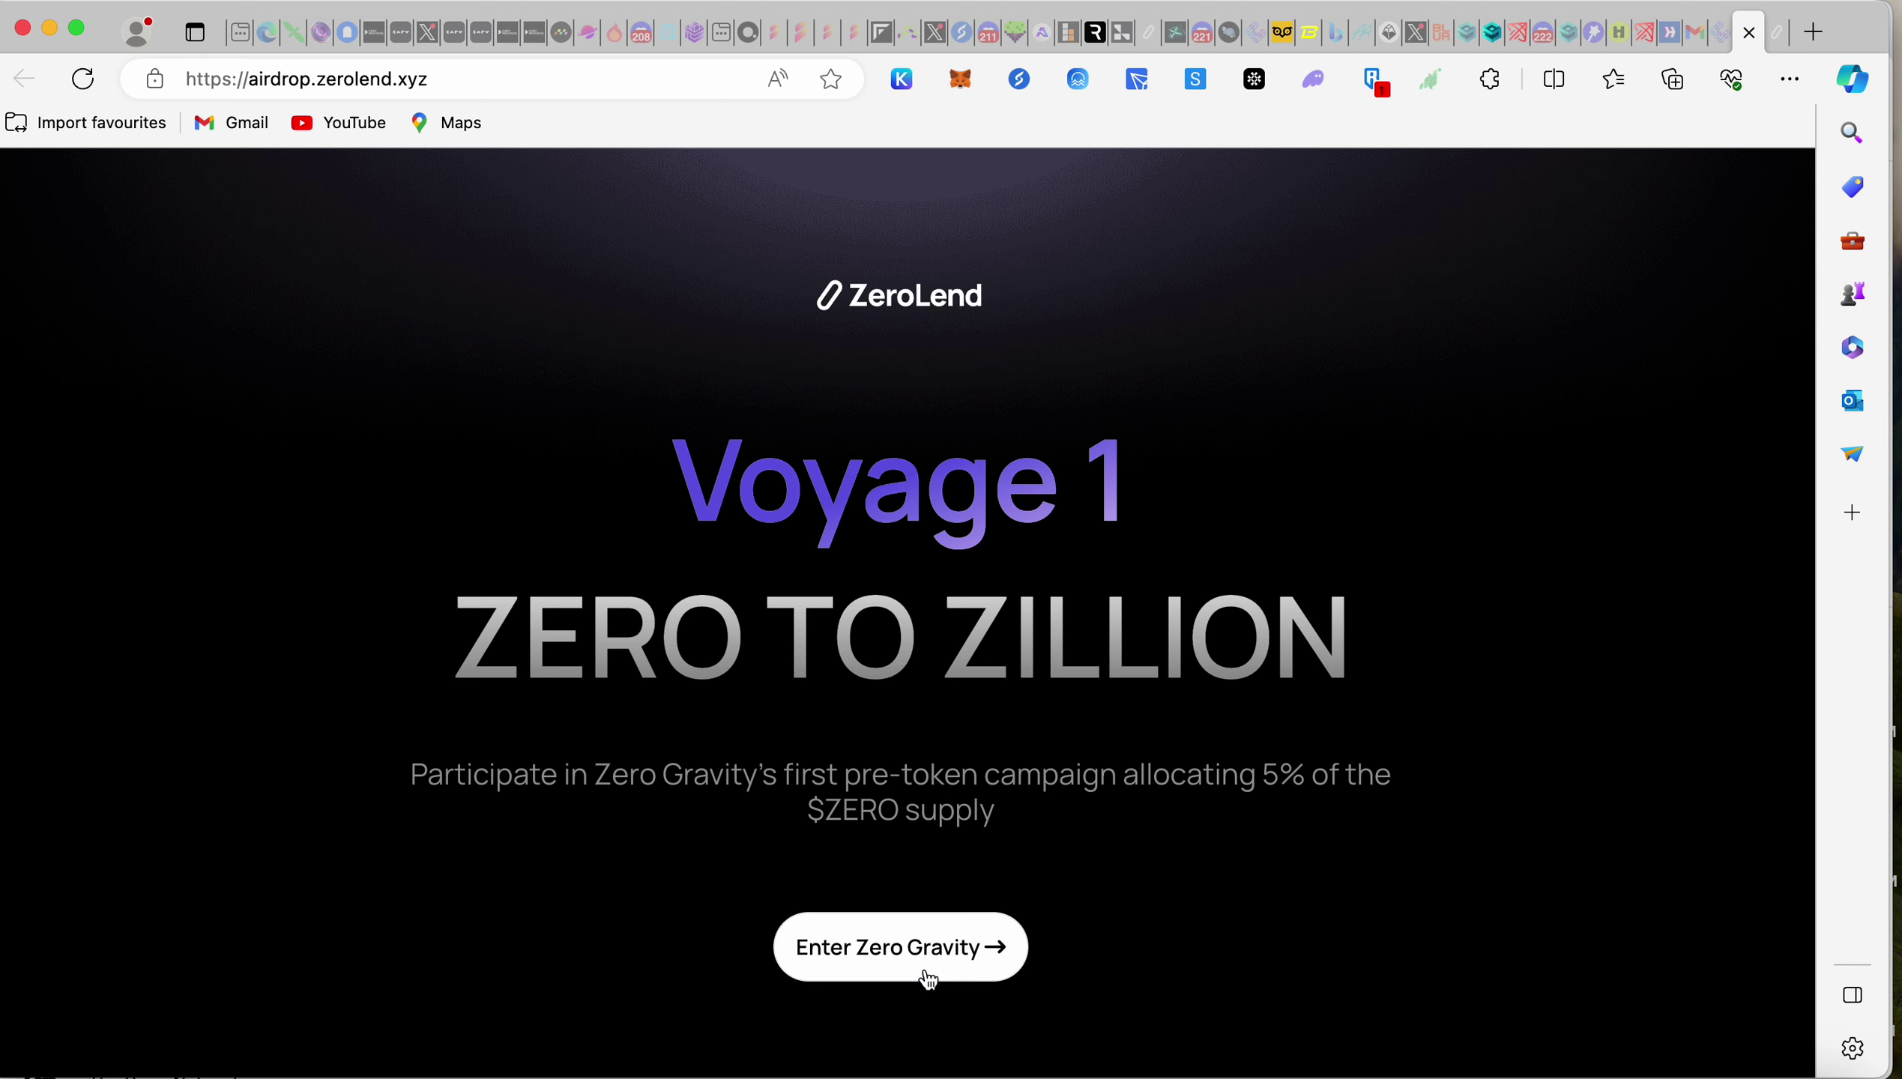
- Enter Zero Gravity on the ZeroLend airdrop site and go through the Chapter 1 quests down to the MAHAX holder entry
click(927, 972)
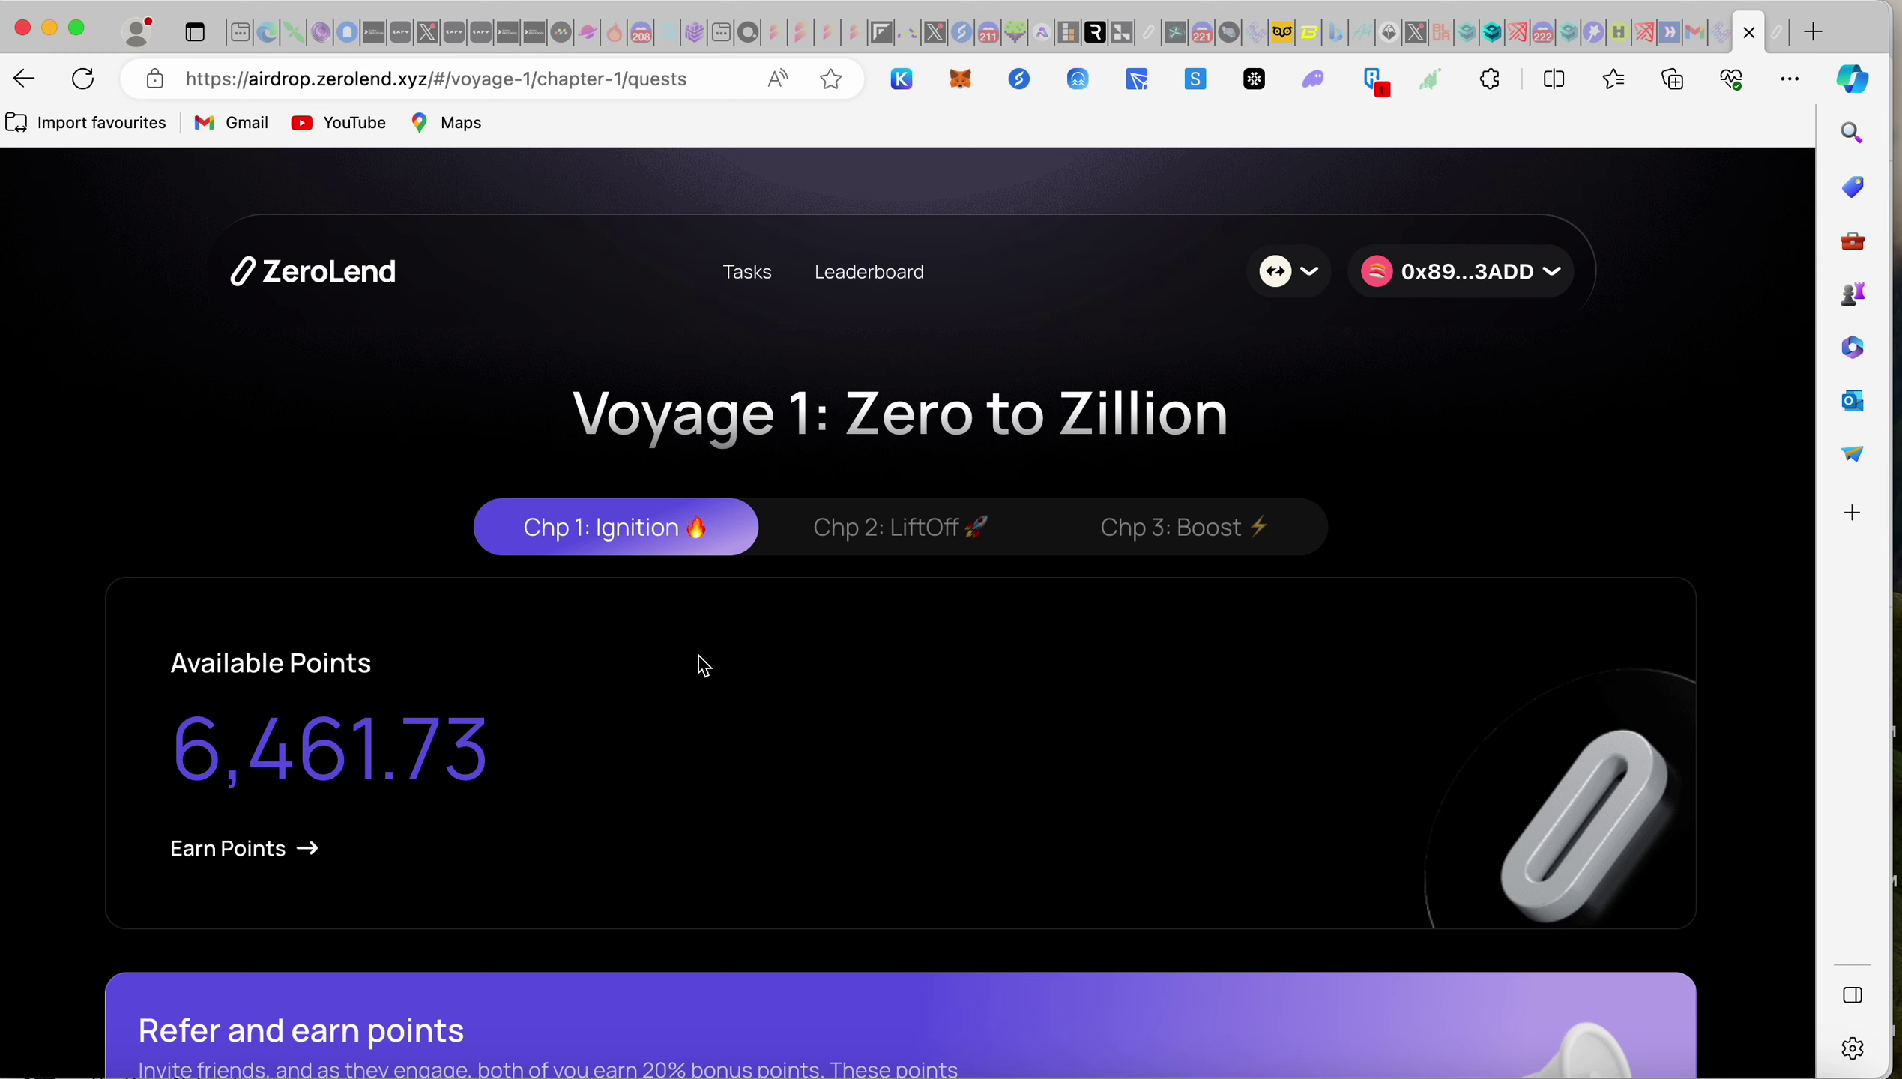
scroll(699, 655, down, 5)
scroll(700, 656, down, 12)
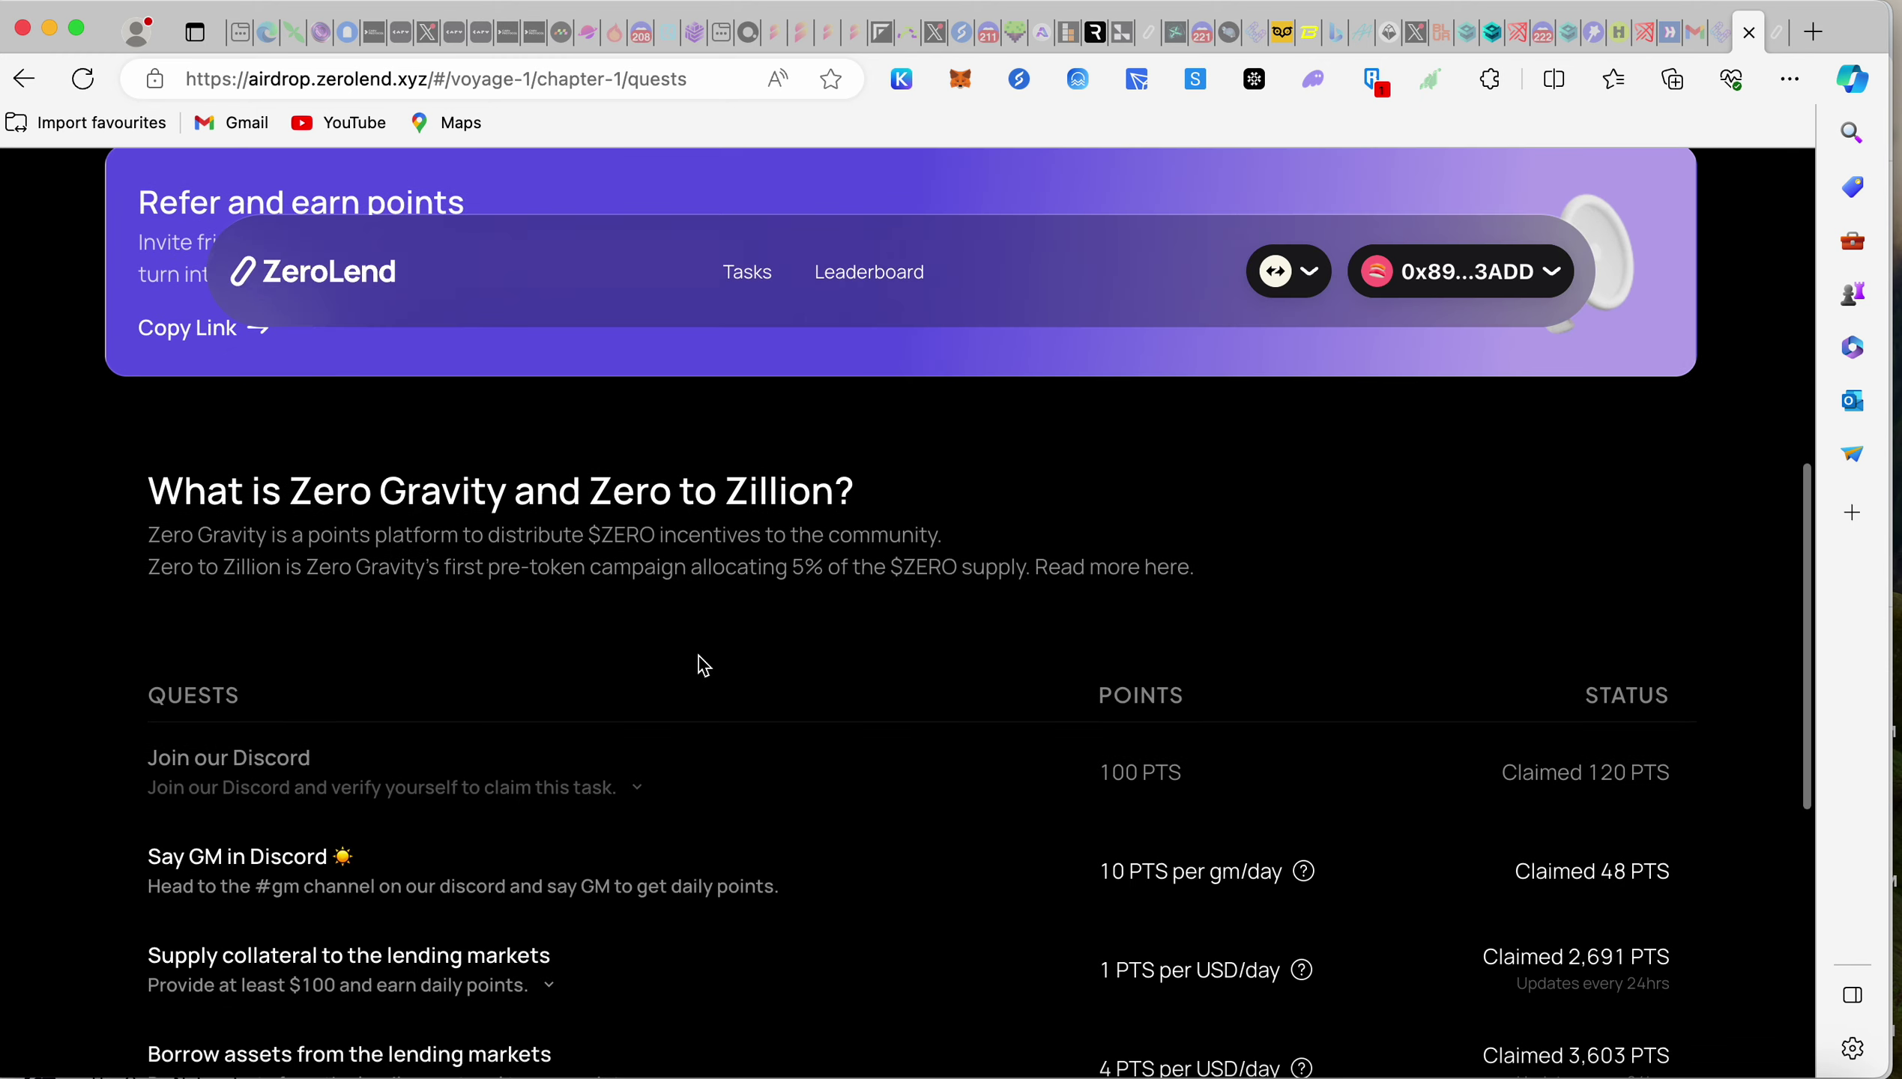
scroll(701, 664, down, 2)
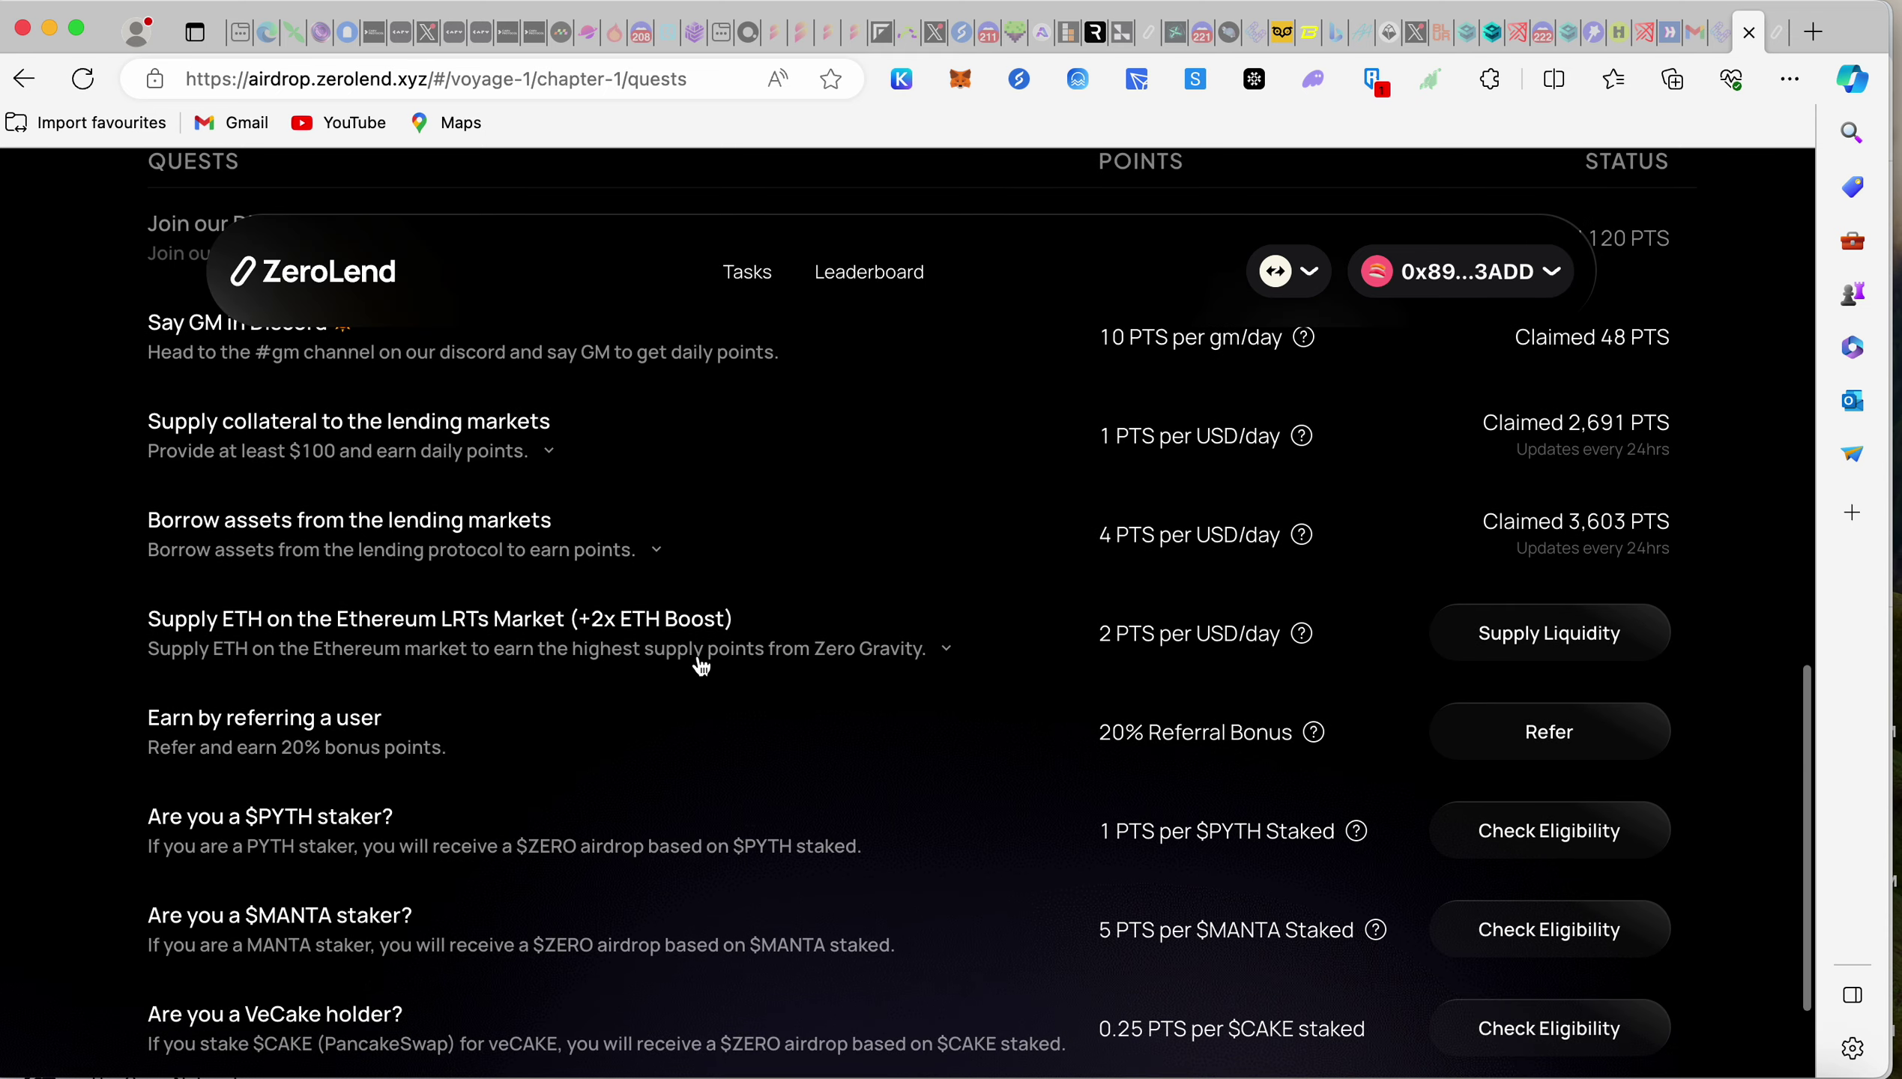
scroll(700, 664, down, 3)
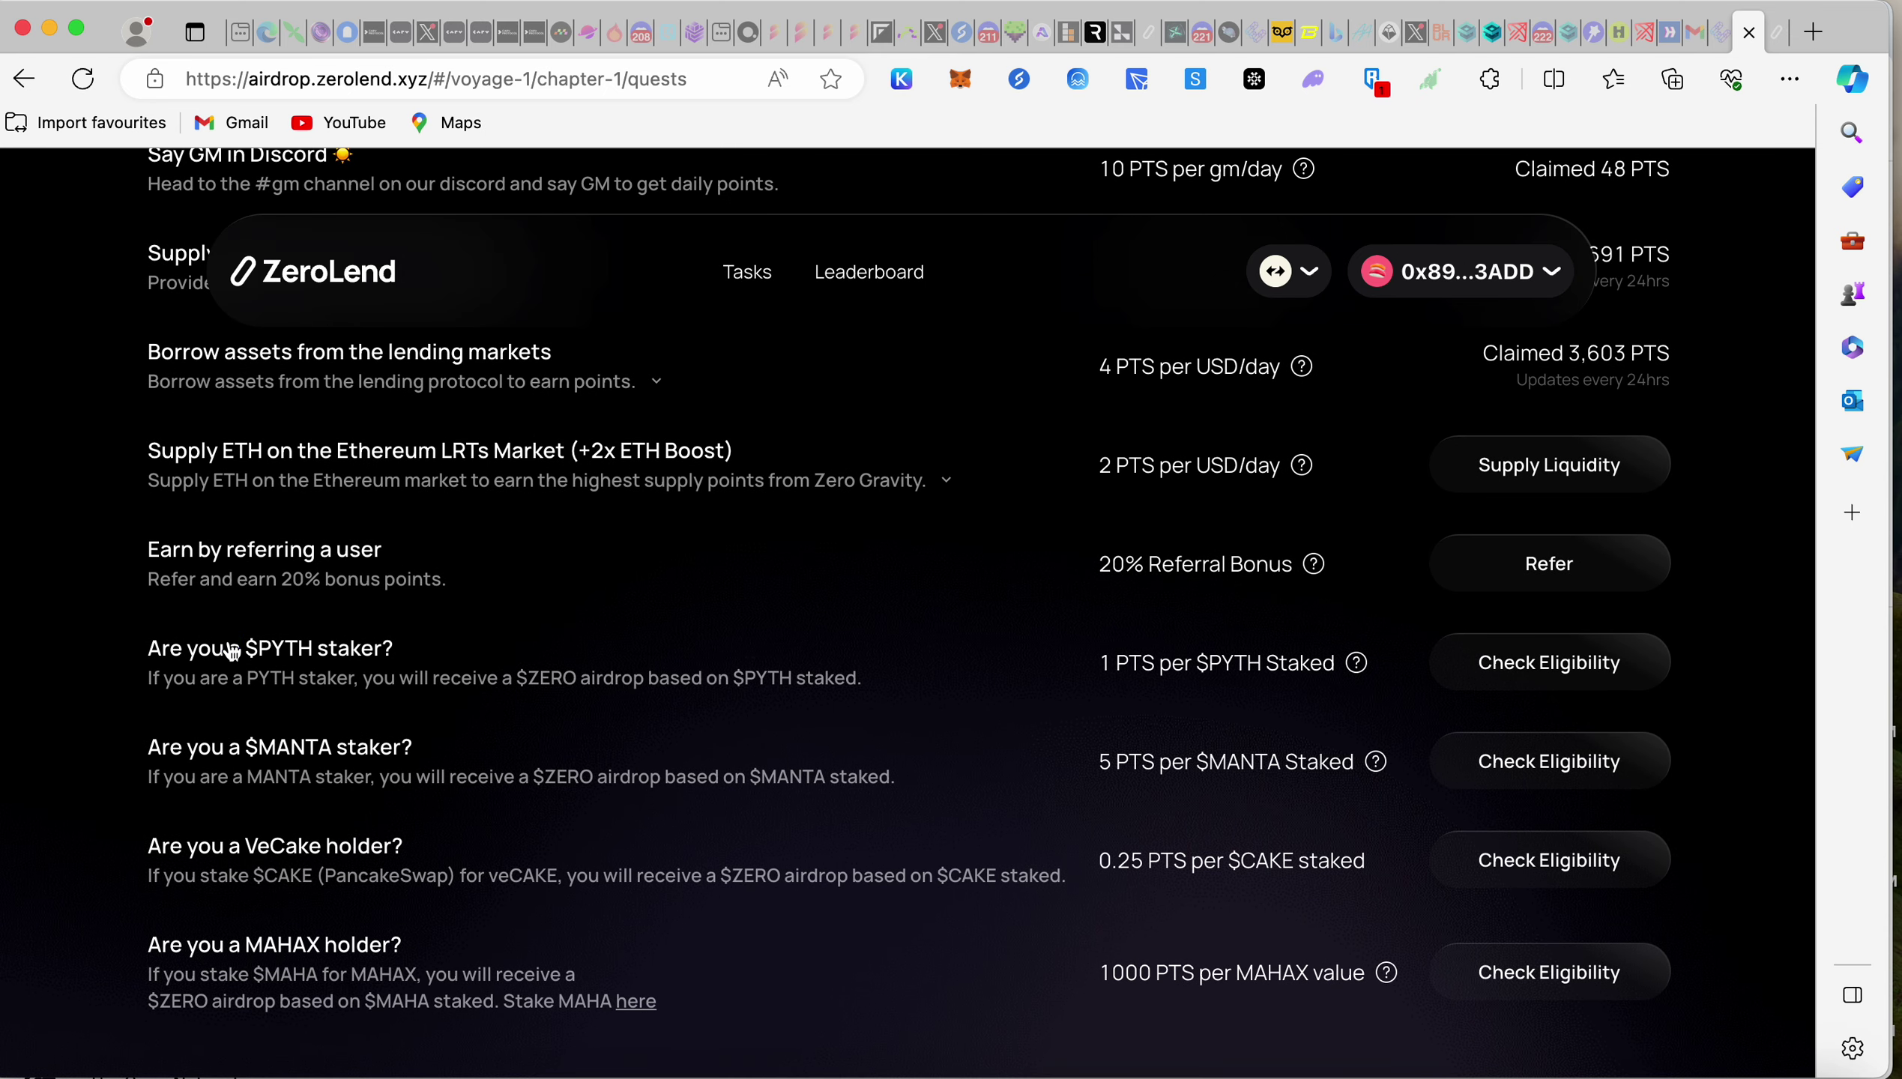
- Highlight the $PYTH staker, $MANTA staker and VeCake holder quests with their point rates, then clear the selection
drag(228, 647, 410, 659)
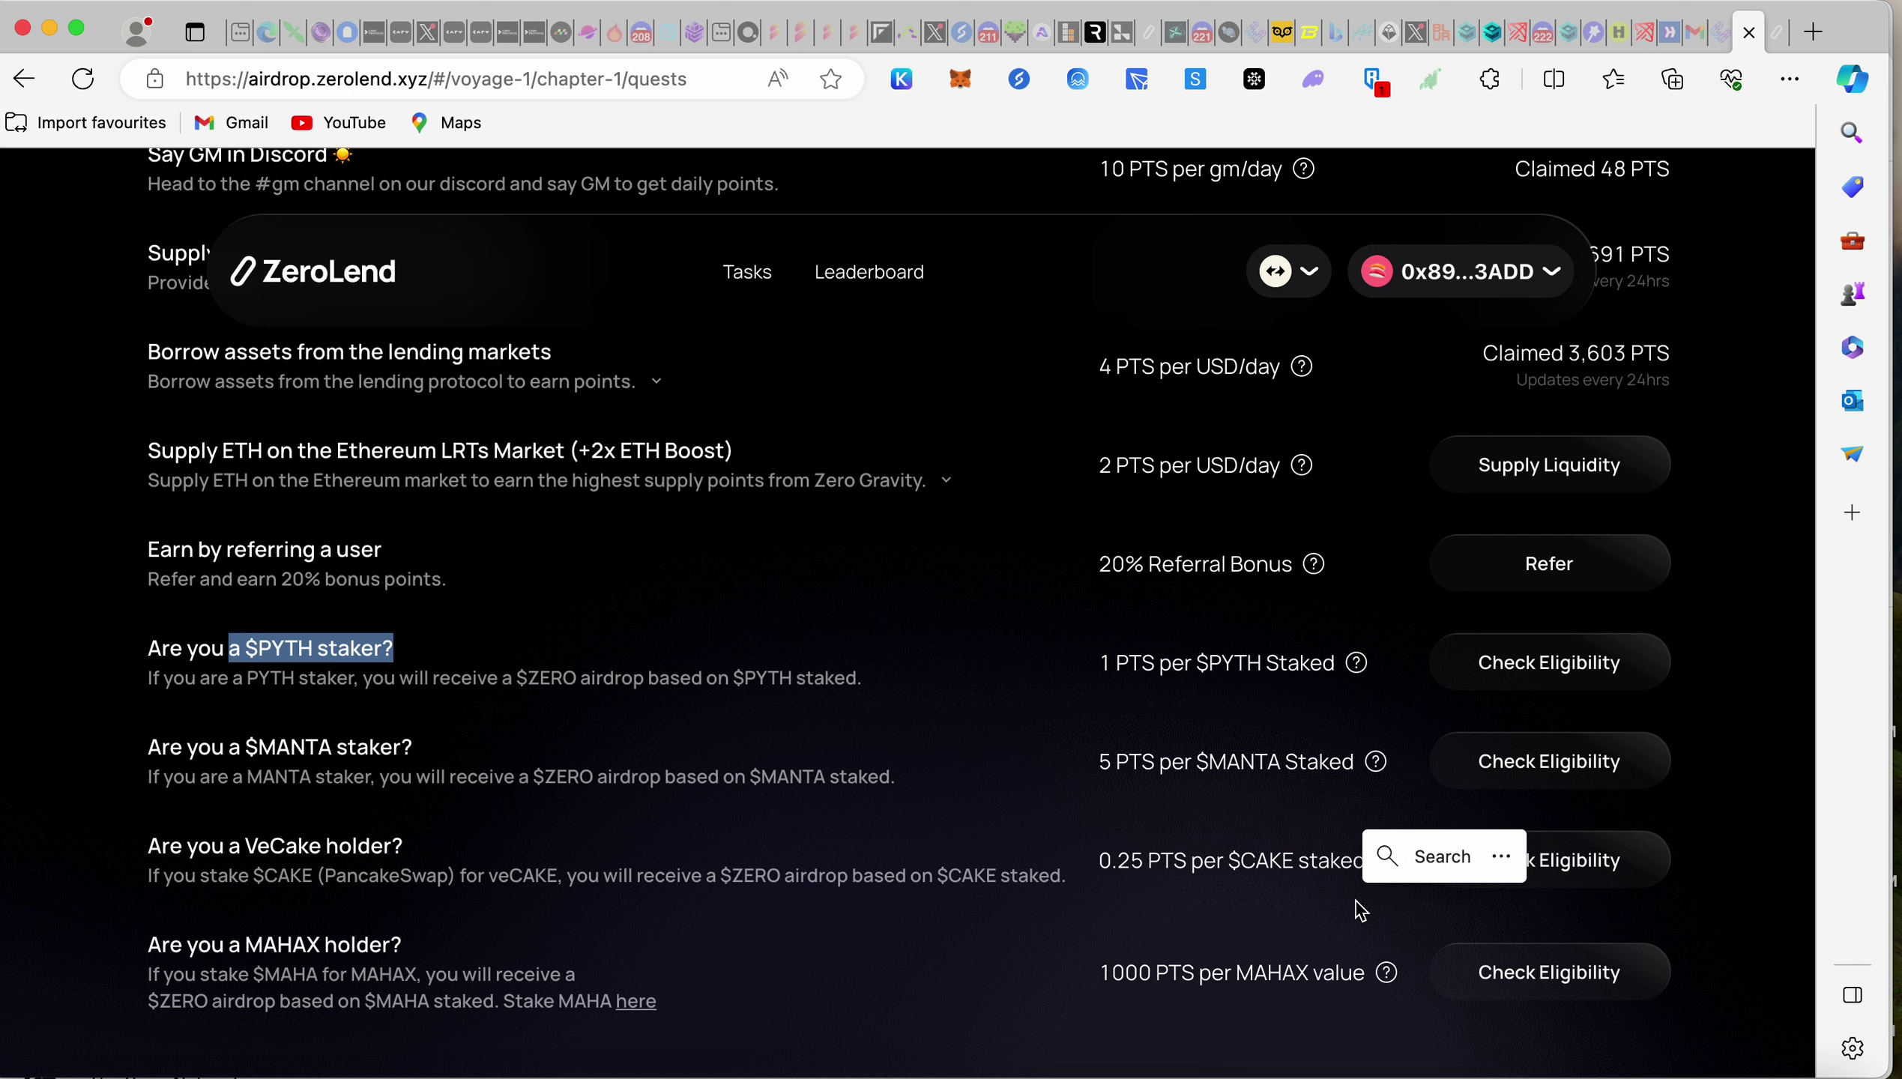
drag(1355, 898, 1032, 641)
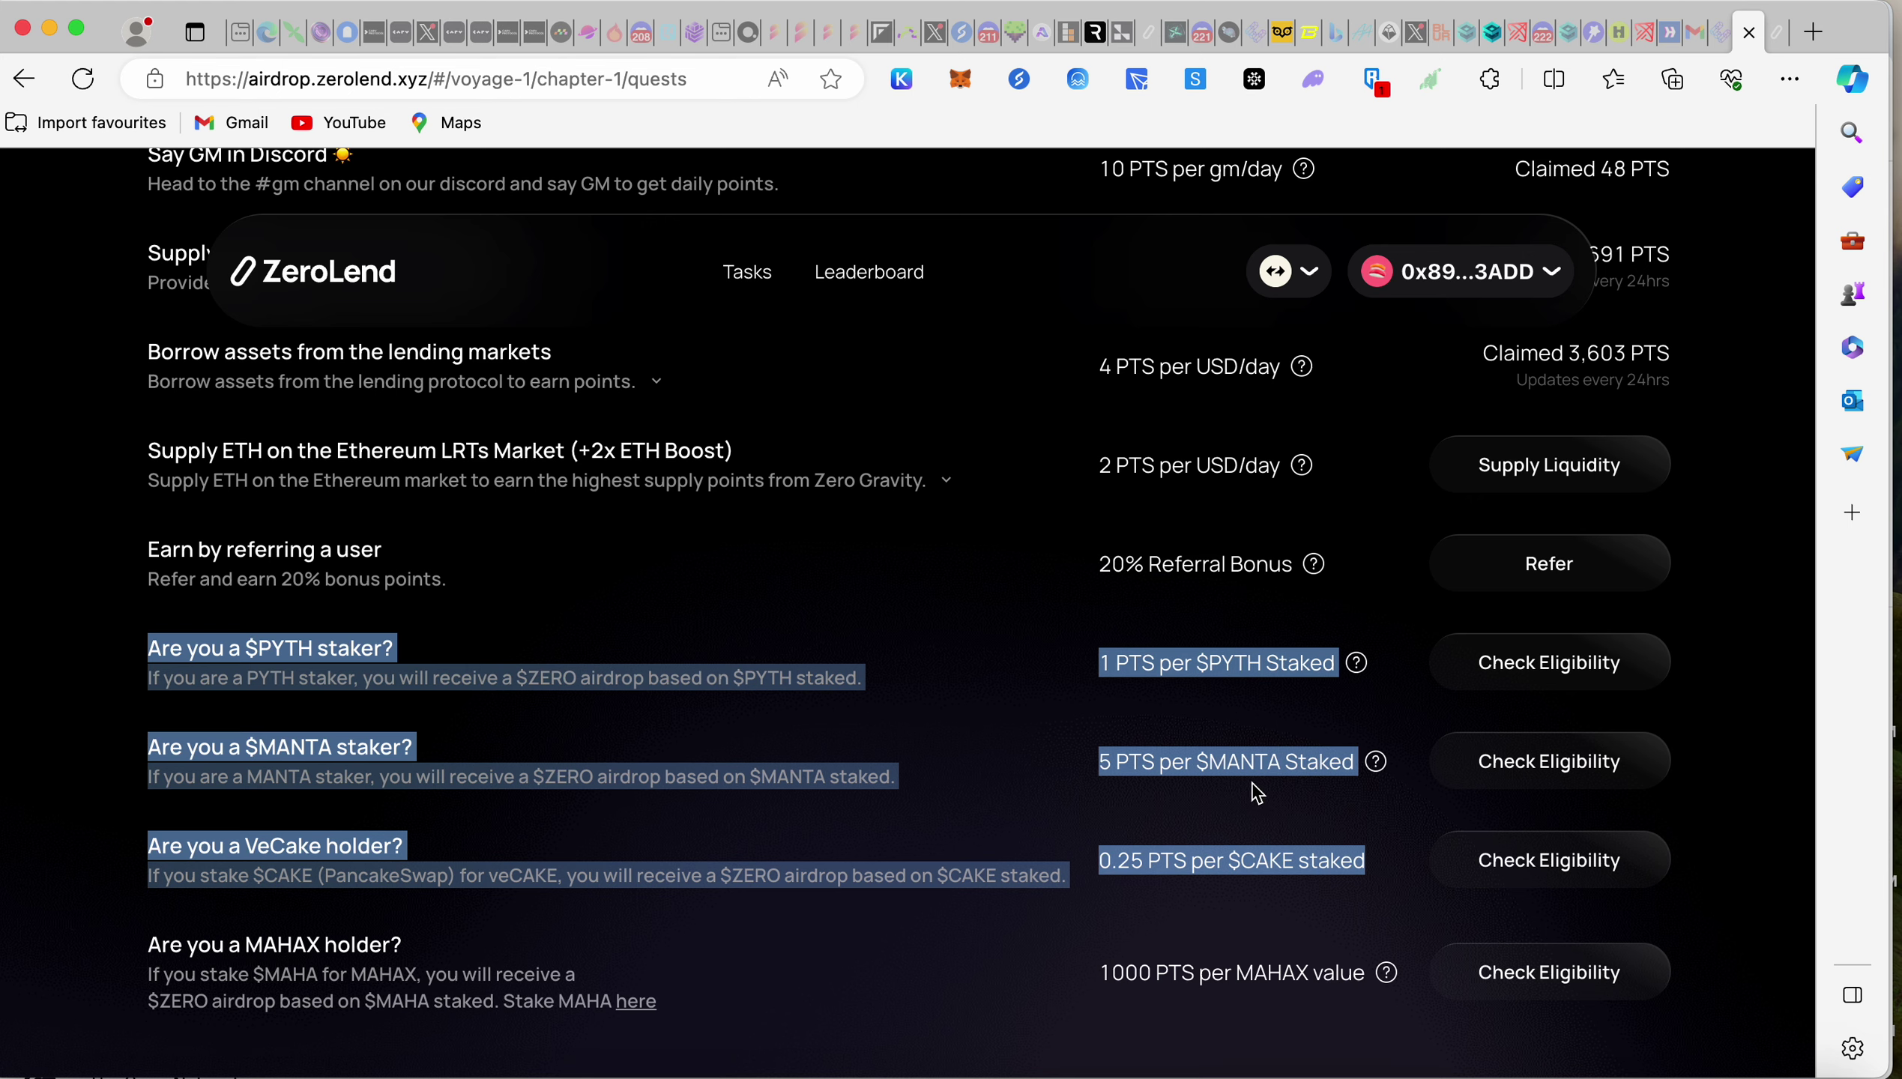
click(1036, 689)
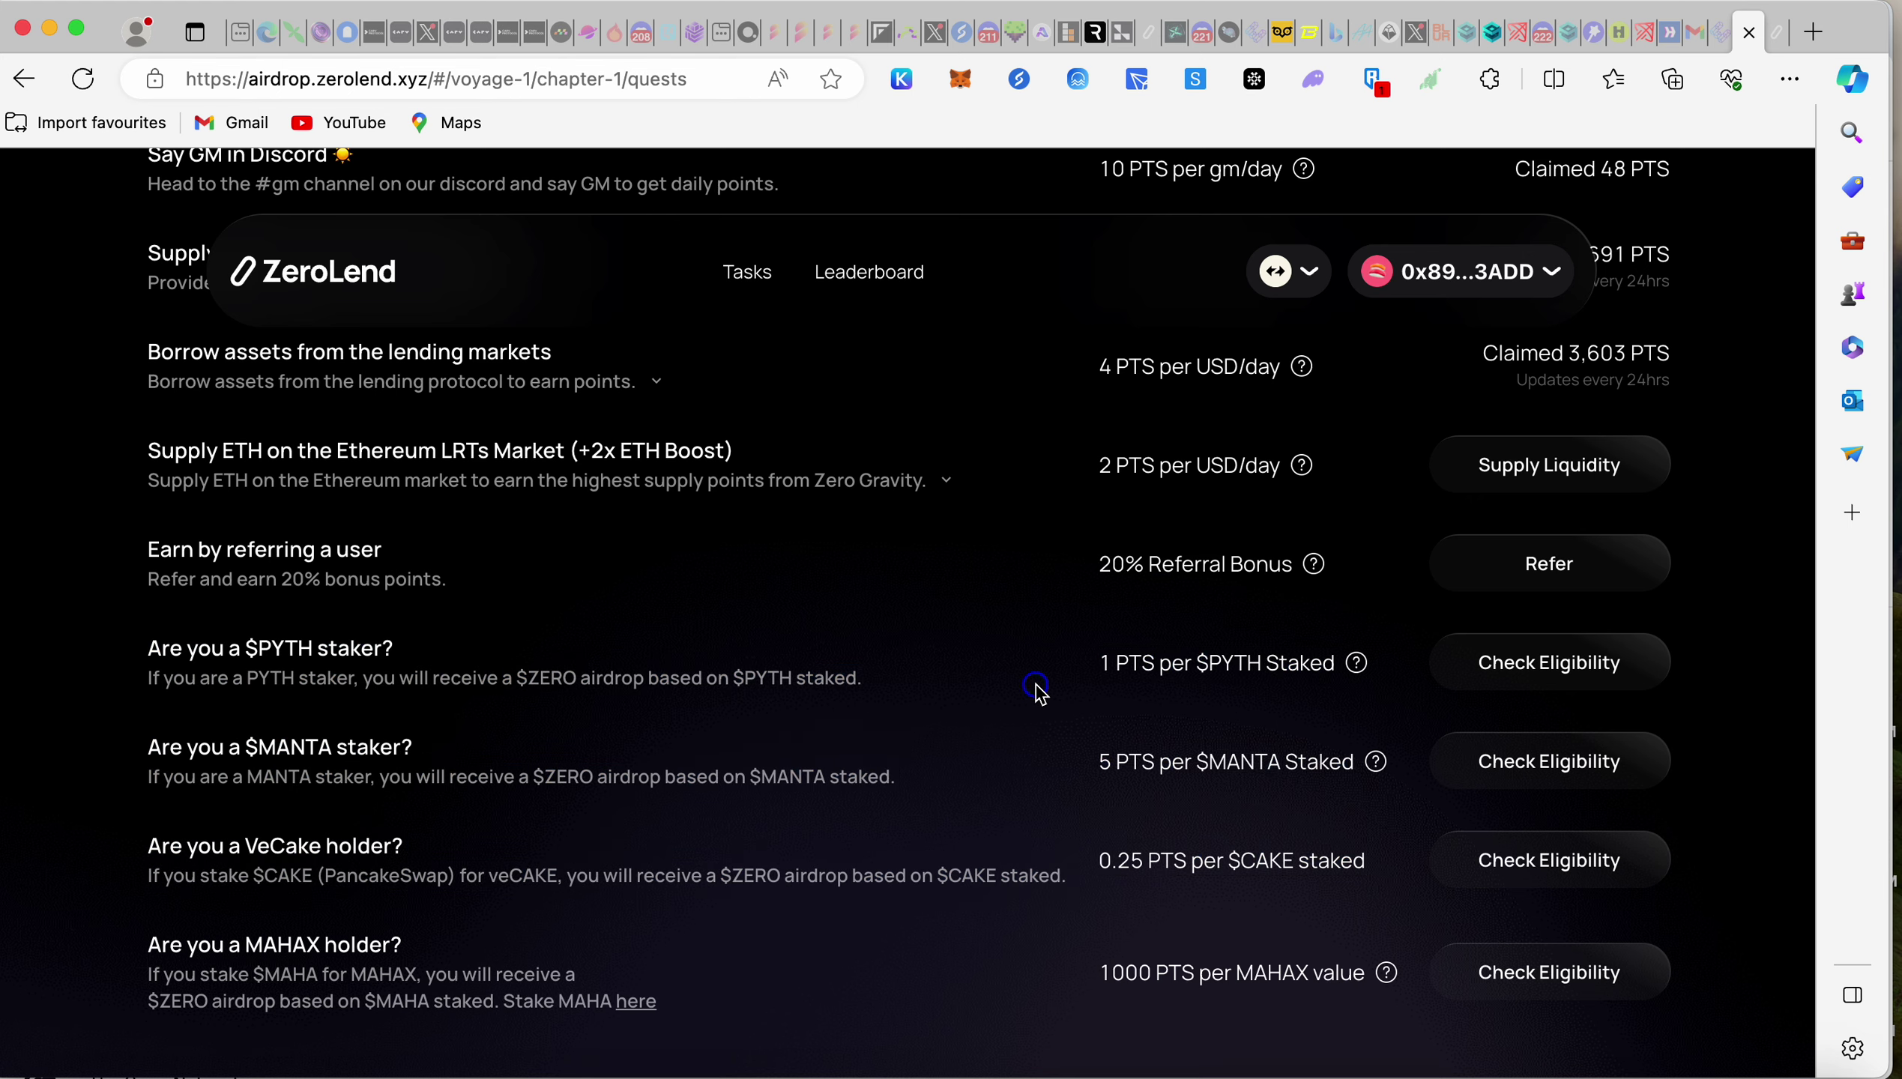
- Review the Available Points, referral offer, chapter options and quest point rates on ZeroLend's Voyage 1 page
scroll(1036, 683, up, 5)
scroll(1036, 683, up, 10)
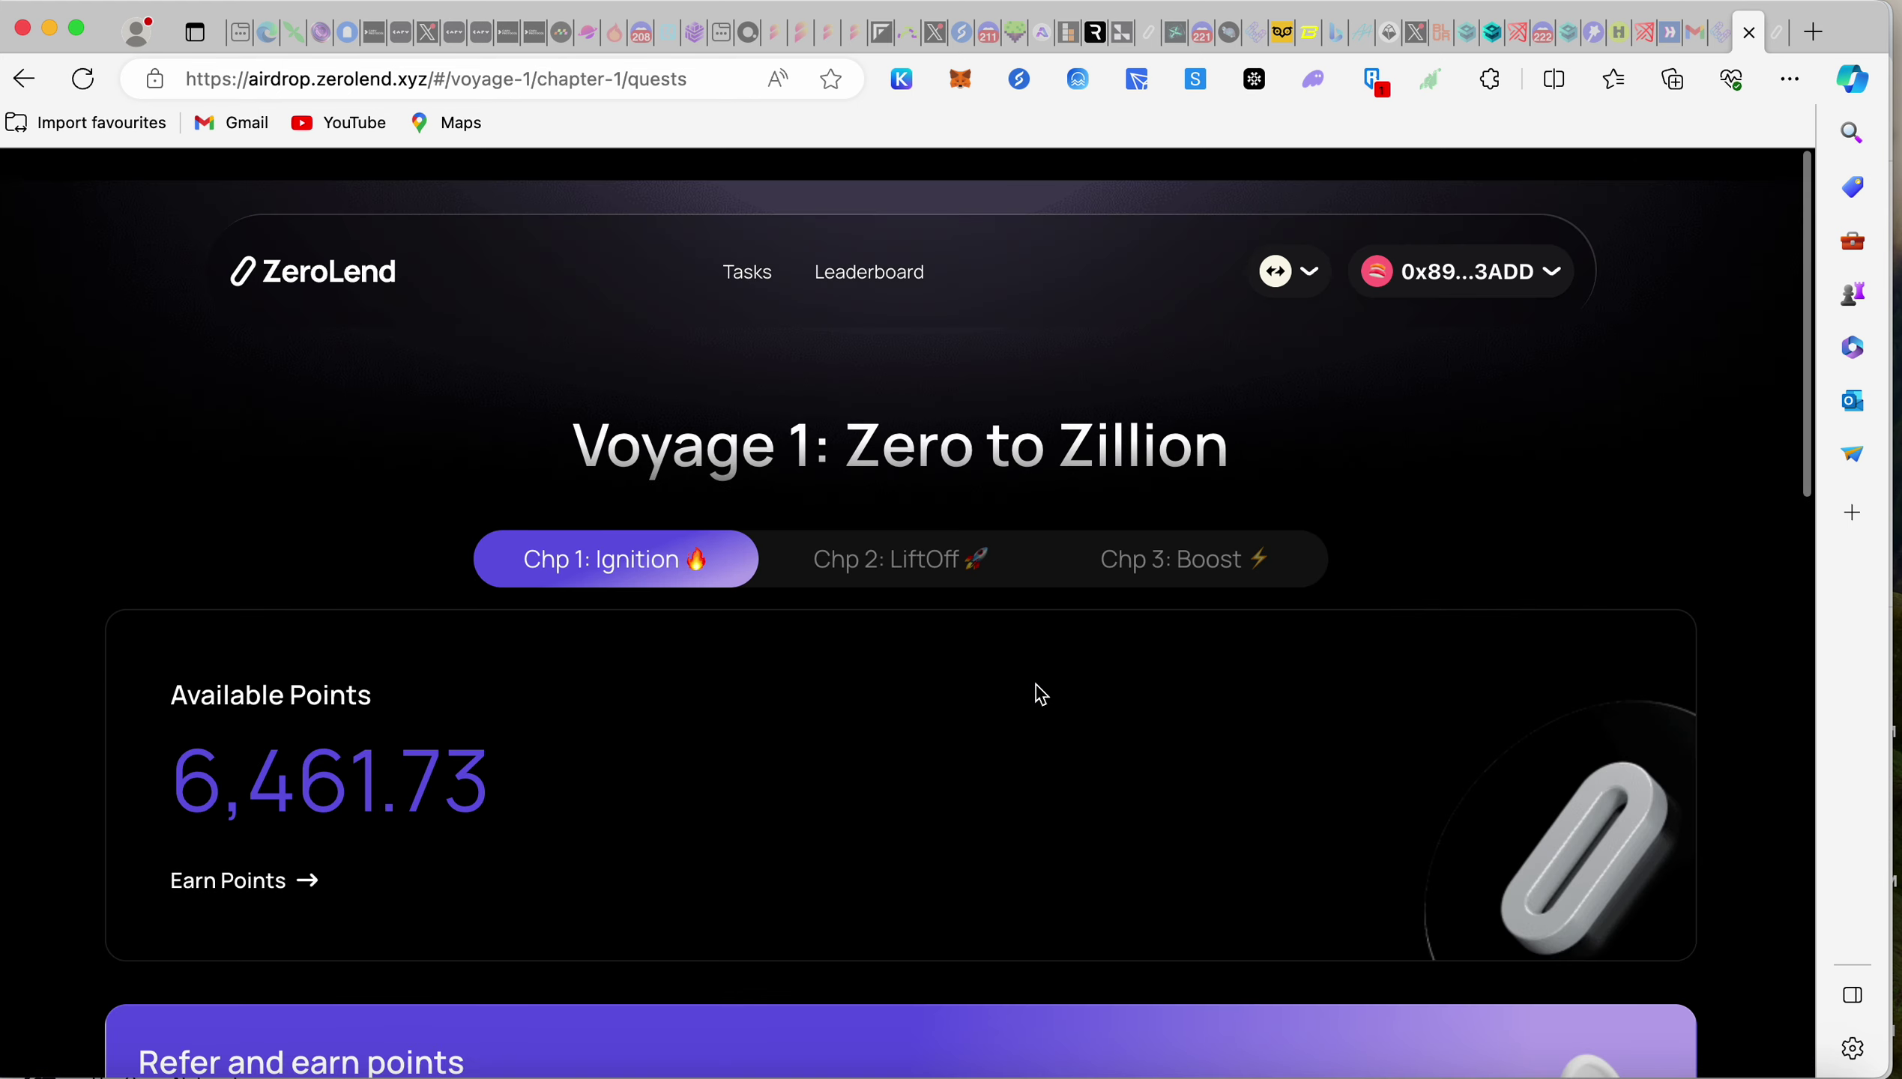
scroll(1036, 684, down, 5)
scroll(1036, 684, down, 5)
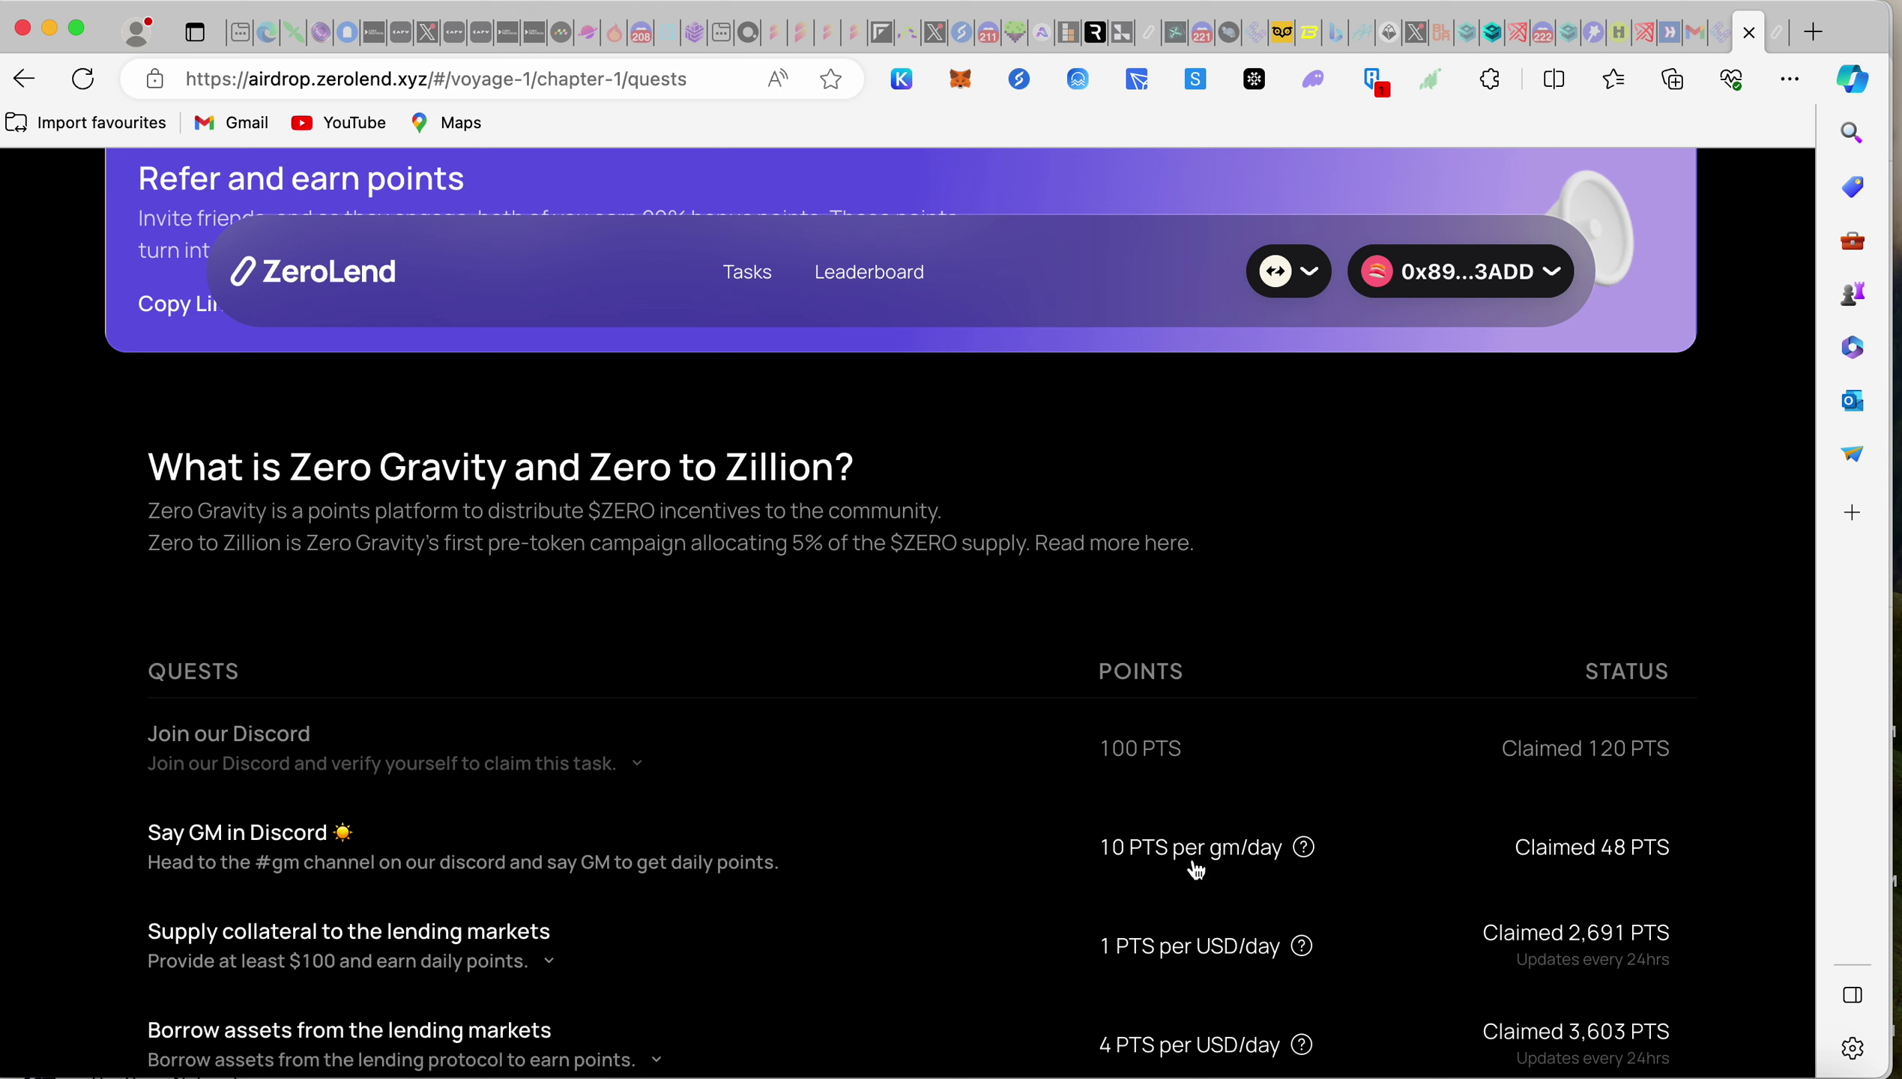
scroll(1196, 869, down, 3)
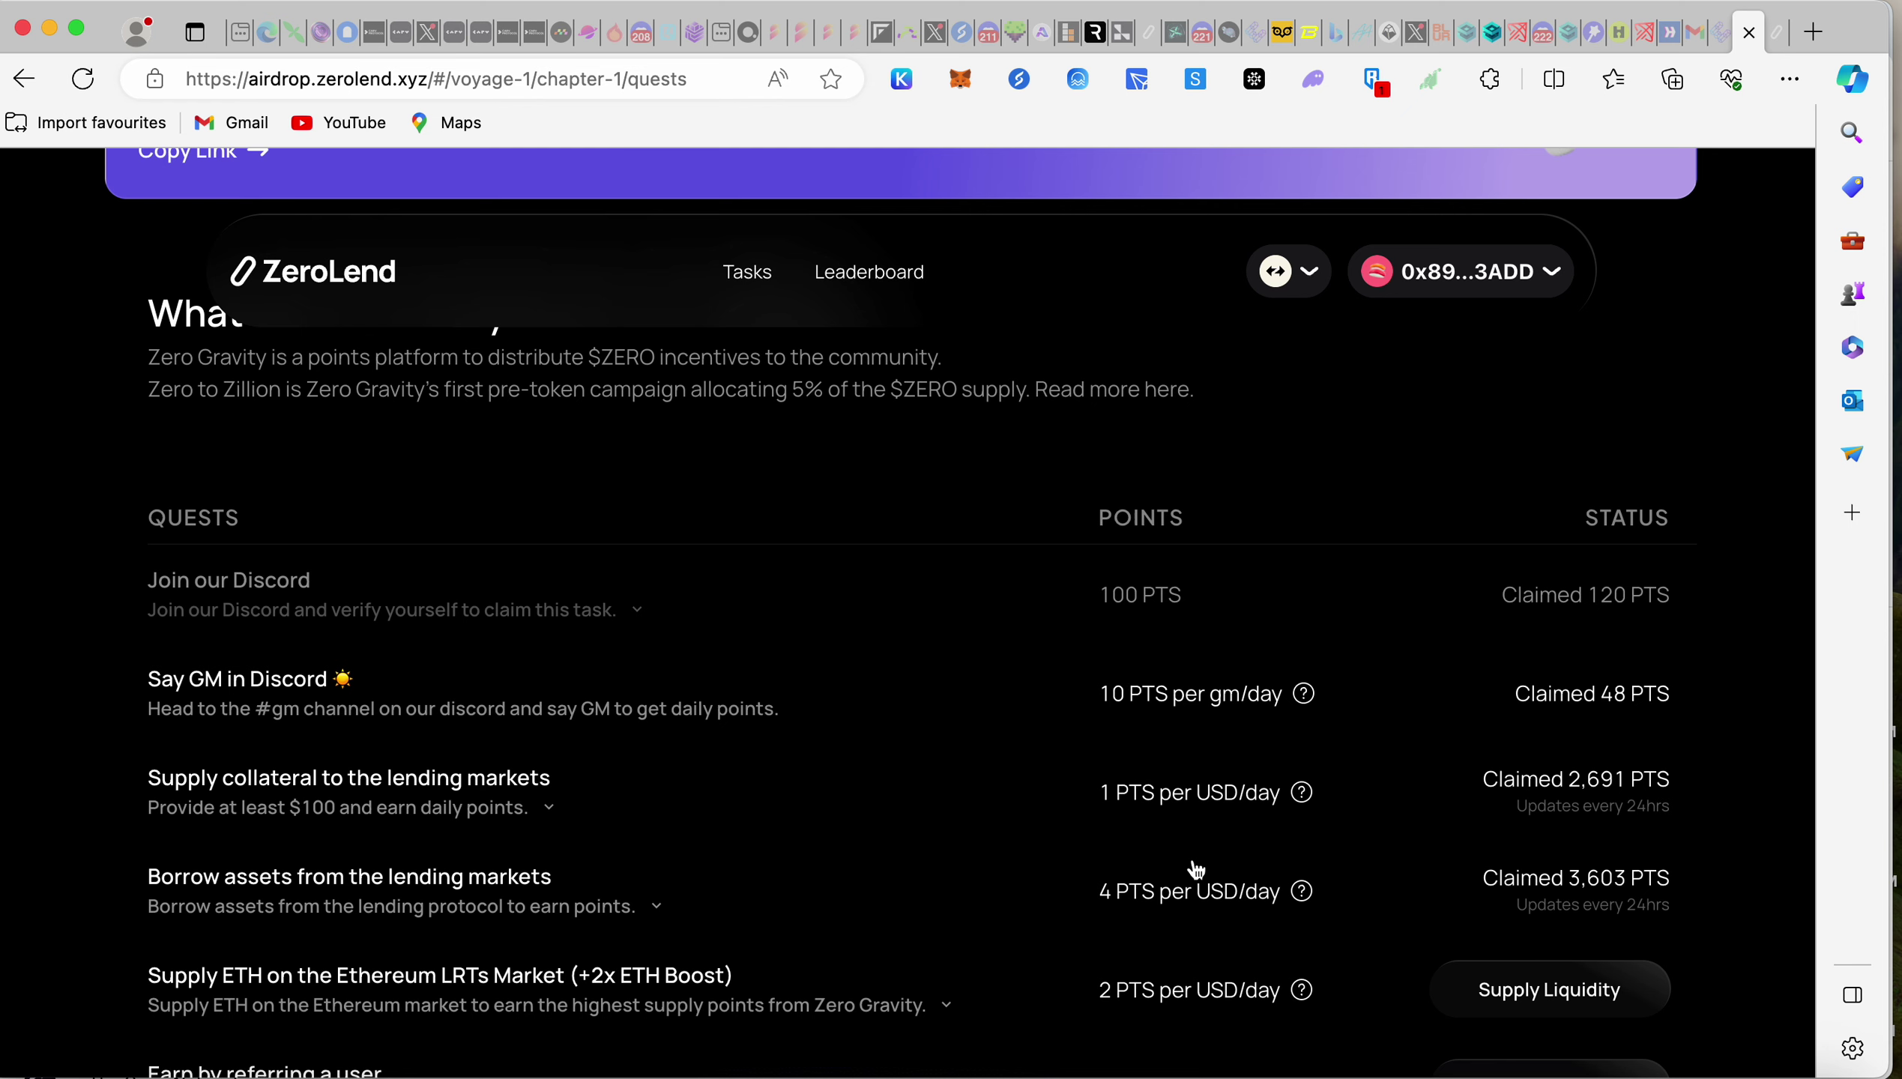
scroll(1196, 869, up, 5)
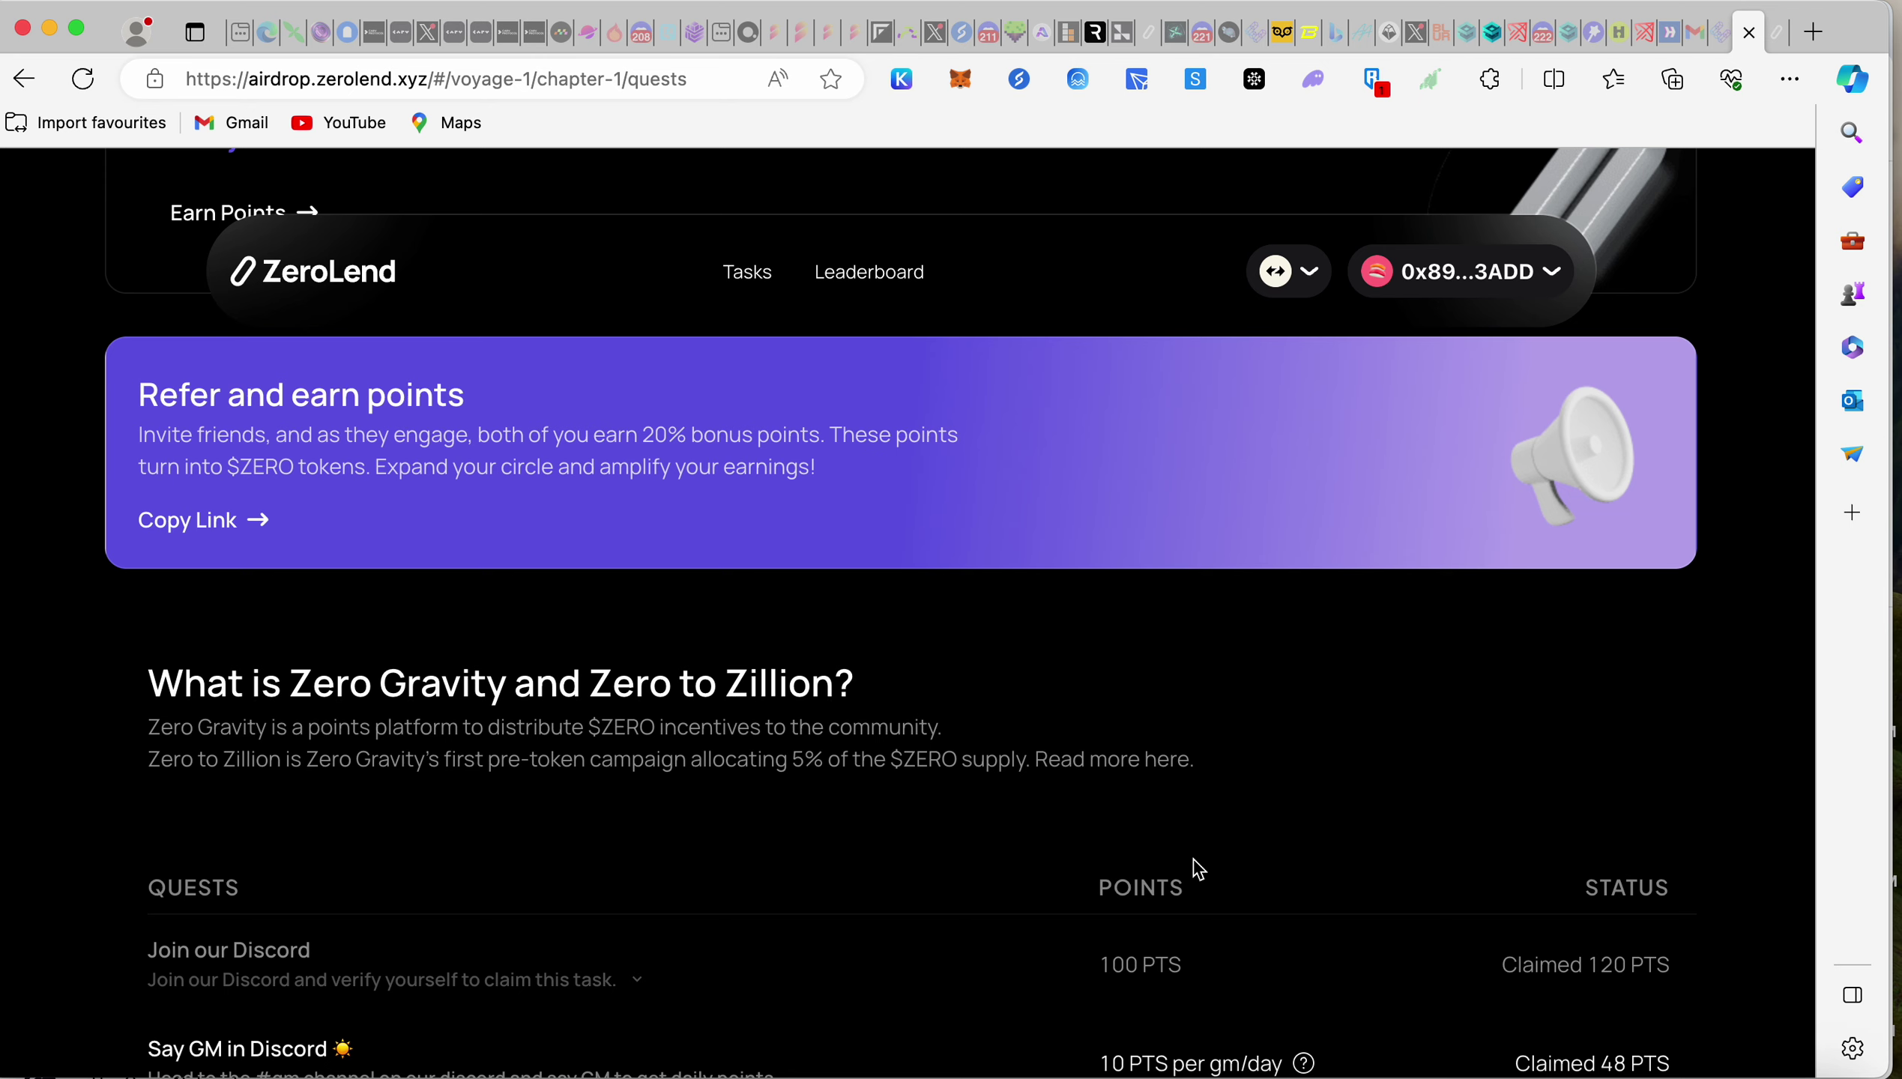
scroll(1196, 868, down, 1)
scroll(1196, 868, up, 7)
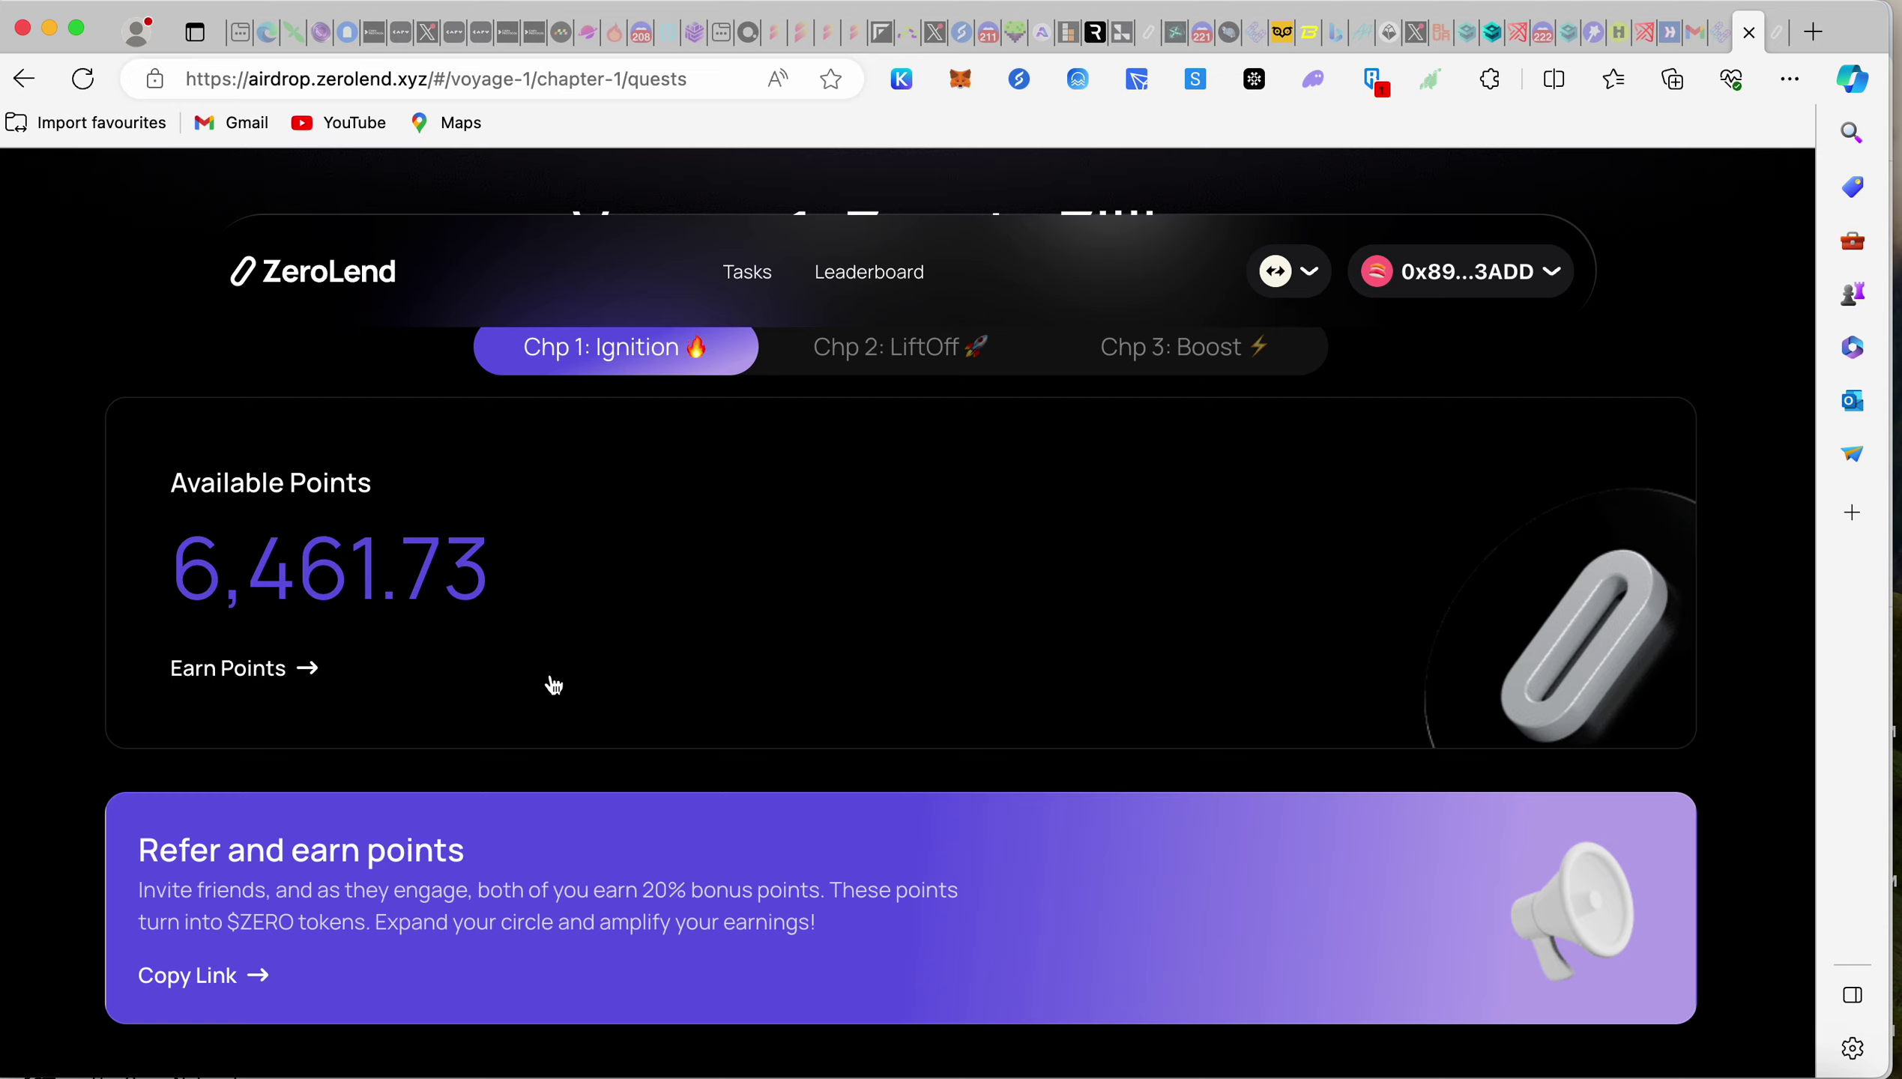
scroll(553, 684, down, 10)
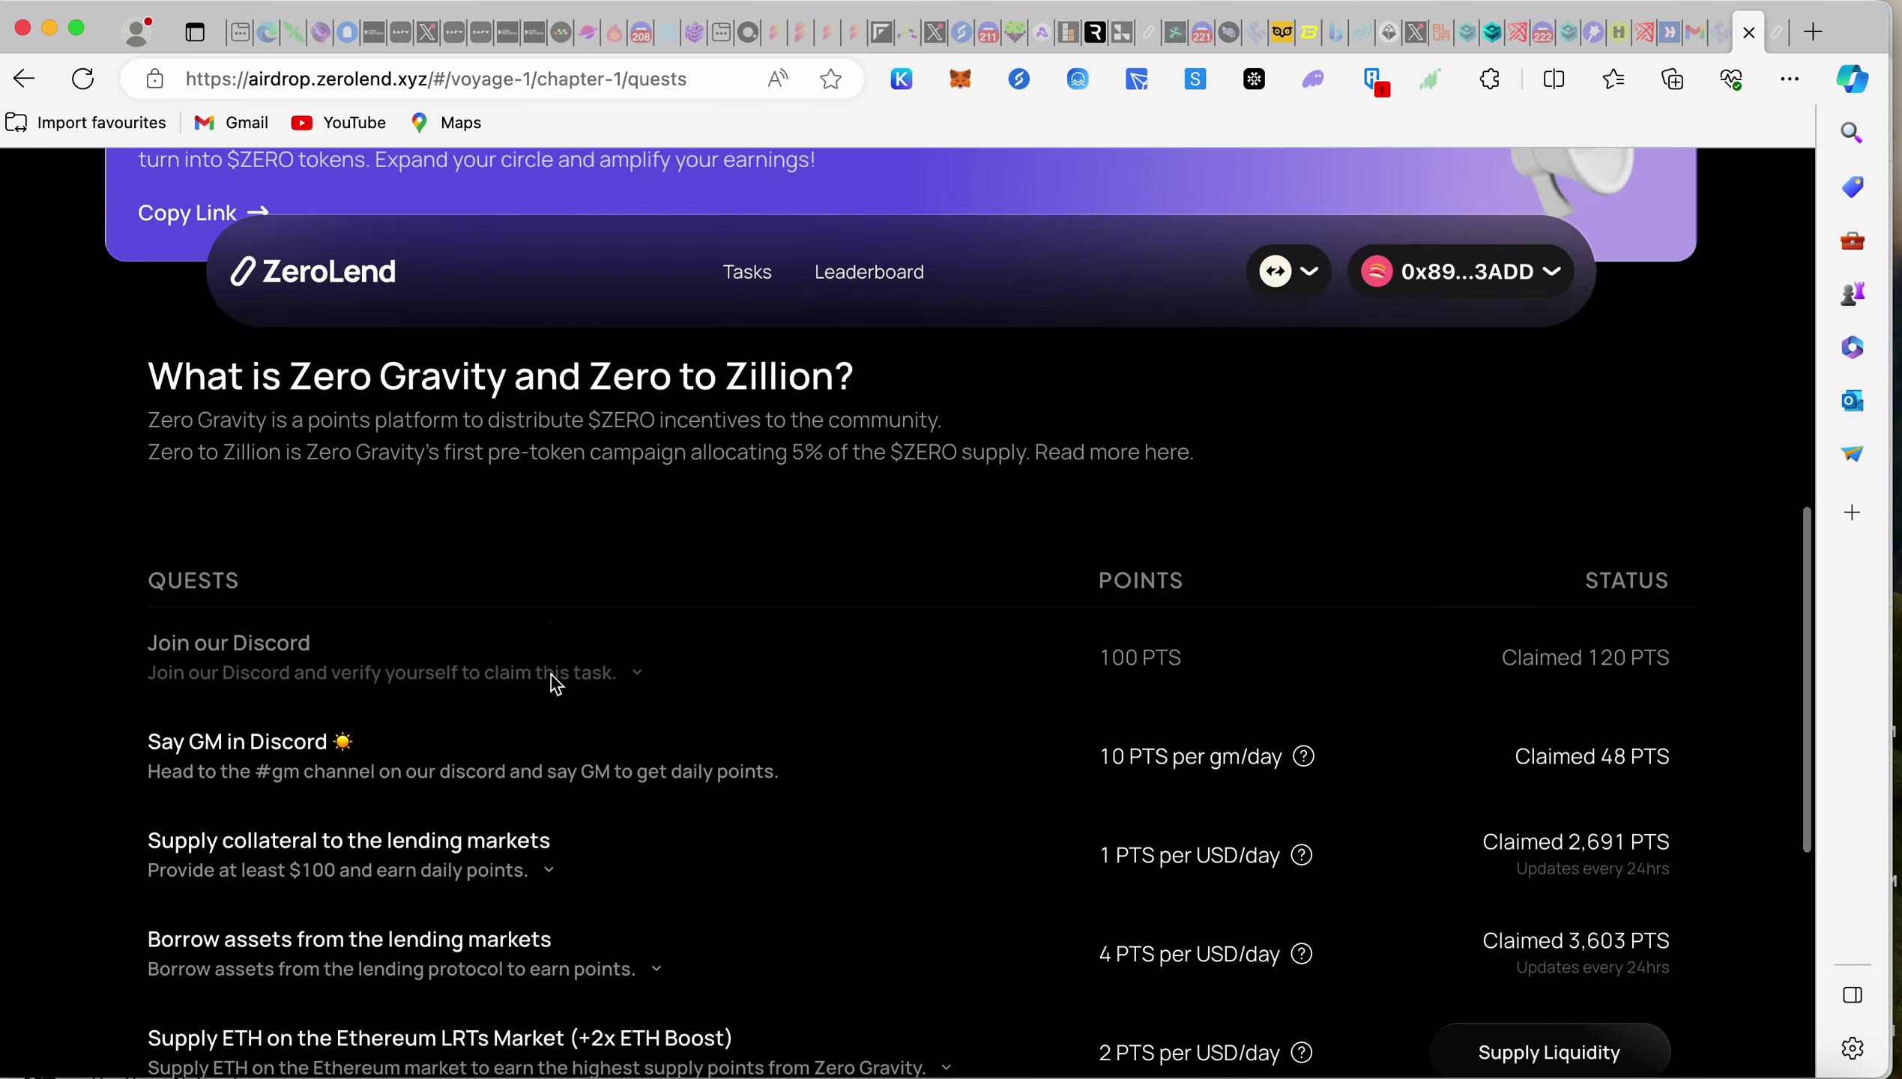
scroll(551, 674, down, 5)
scroll(551, 674, up, 15)
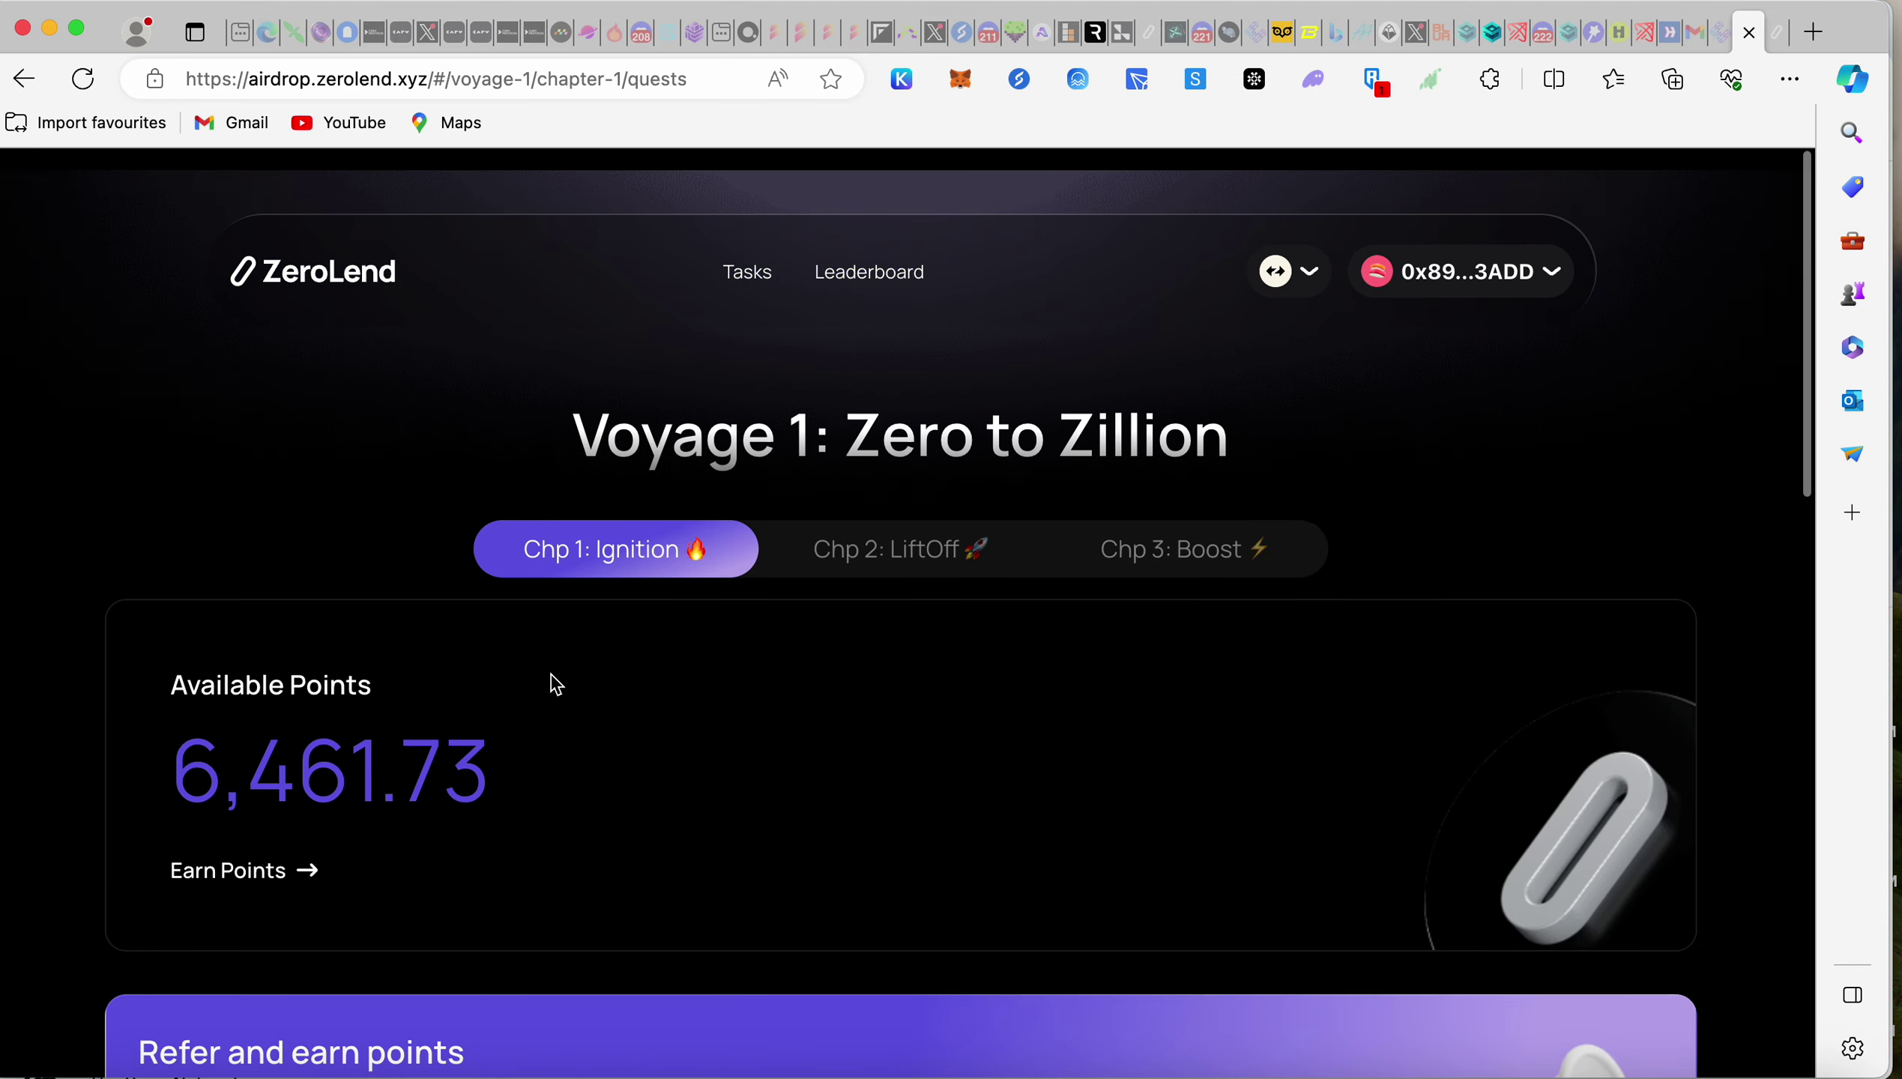
scroll(551, 675, down, 1)
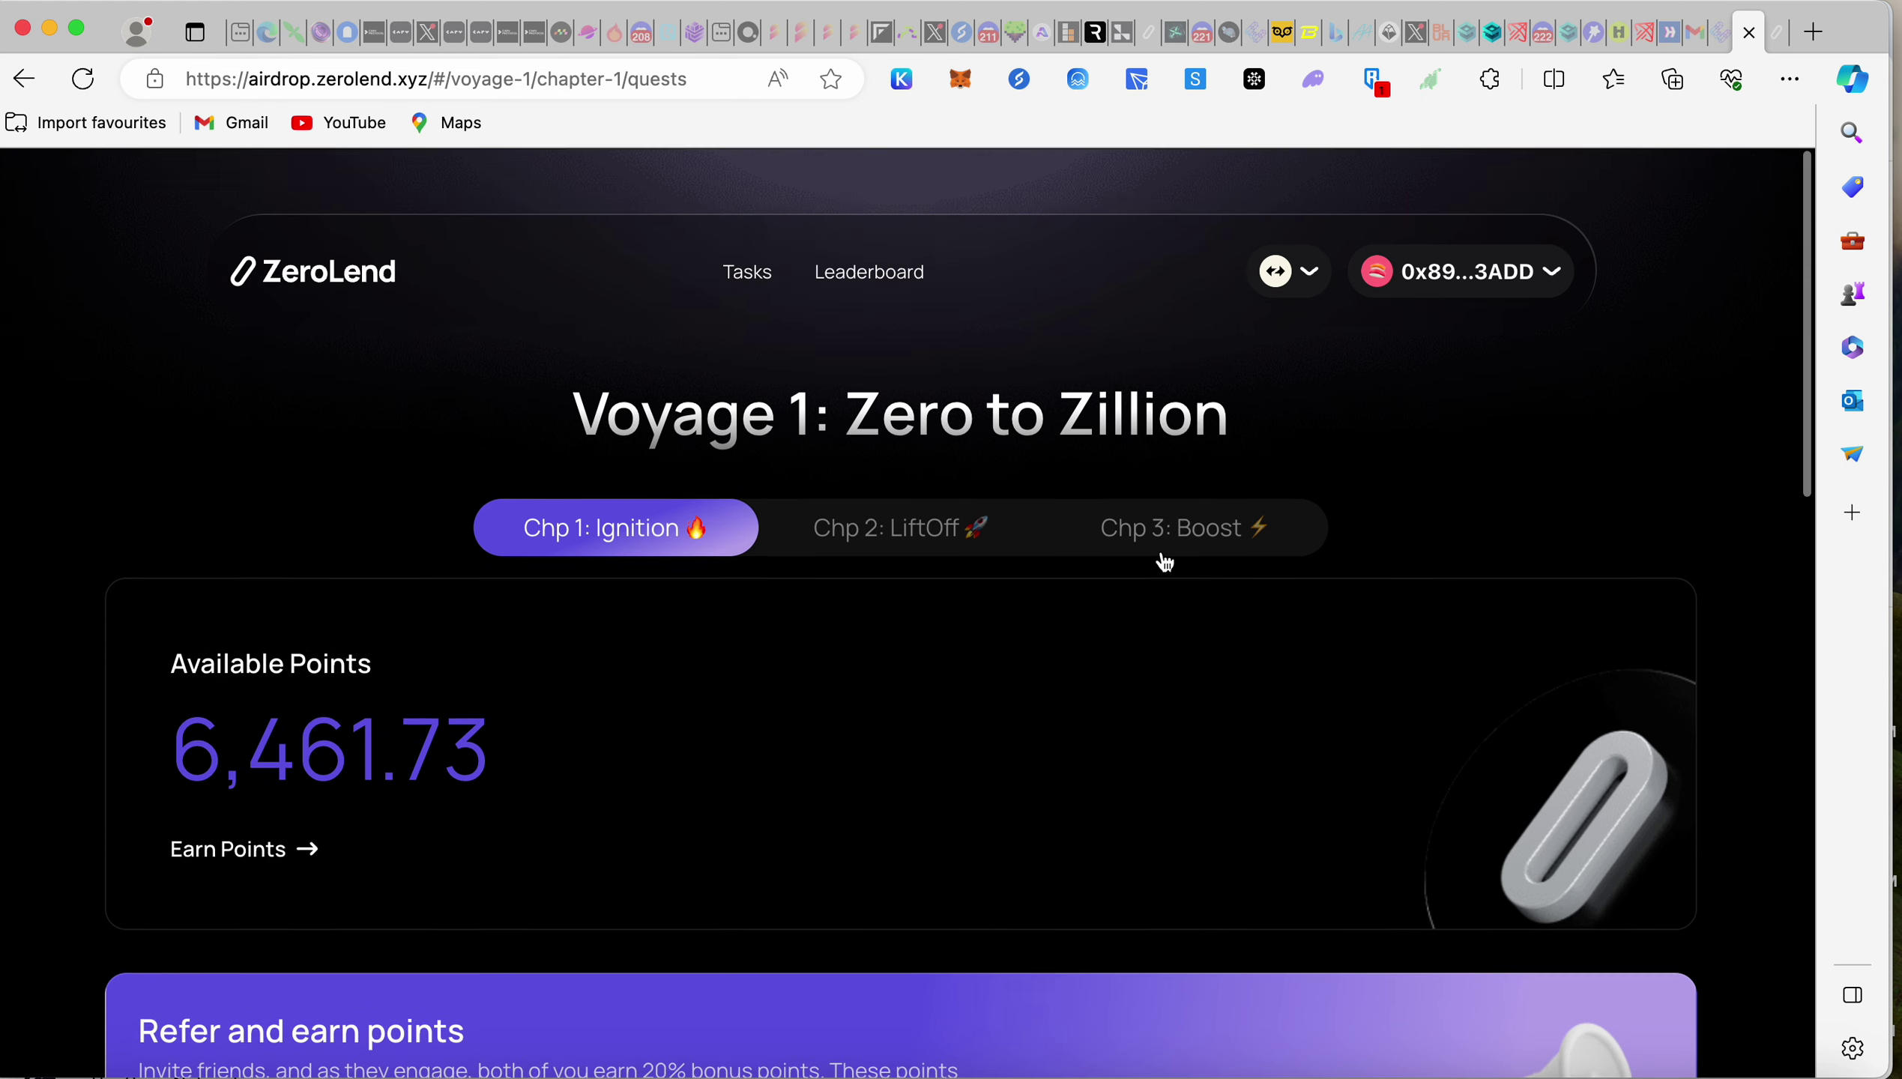
scroll(1078, 523, down, 8)
scroll(777, 868, down, 5)
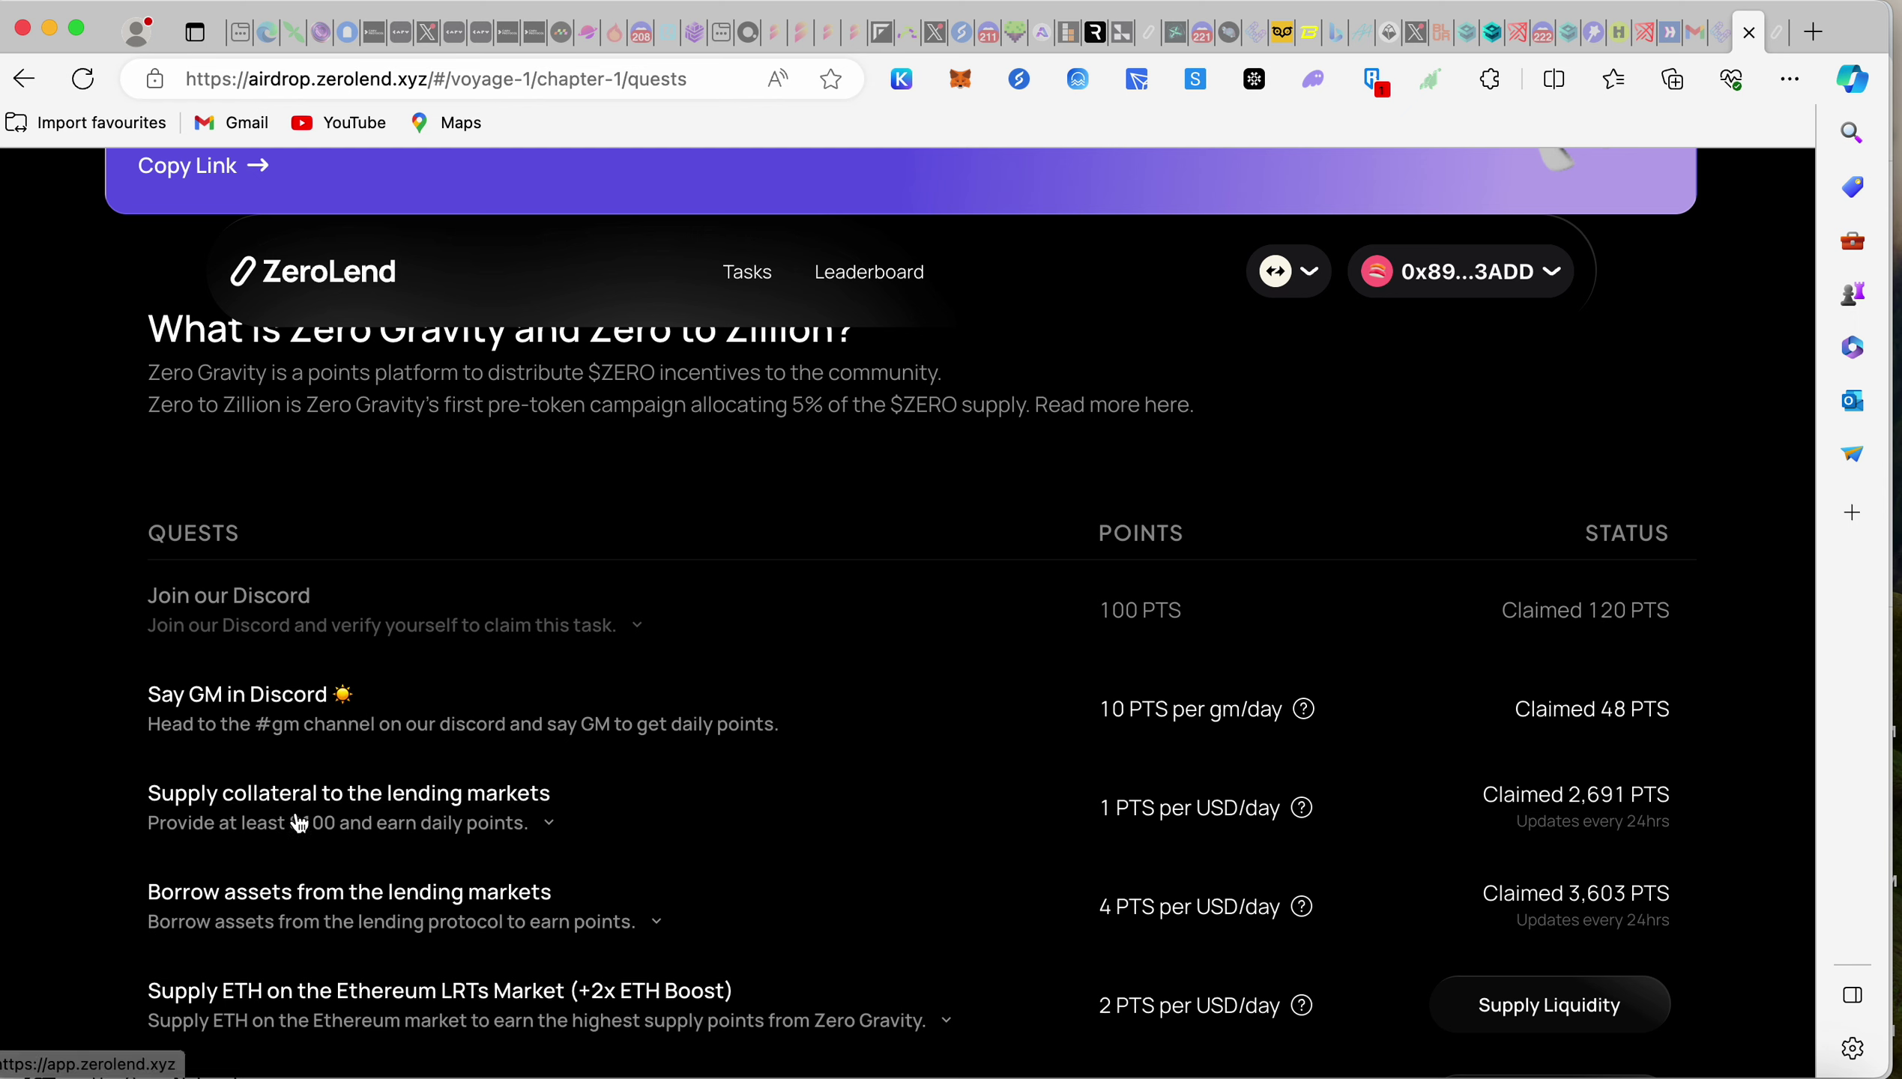
- Open ZeroLend's lending app from the "Supply collateral to the lending markets" quest and view the Blast Market assets
click(245, 805)
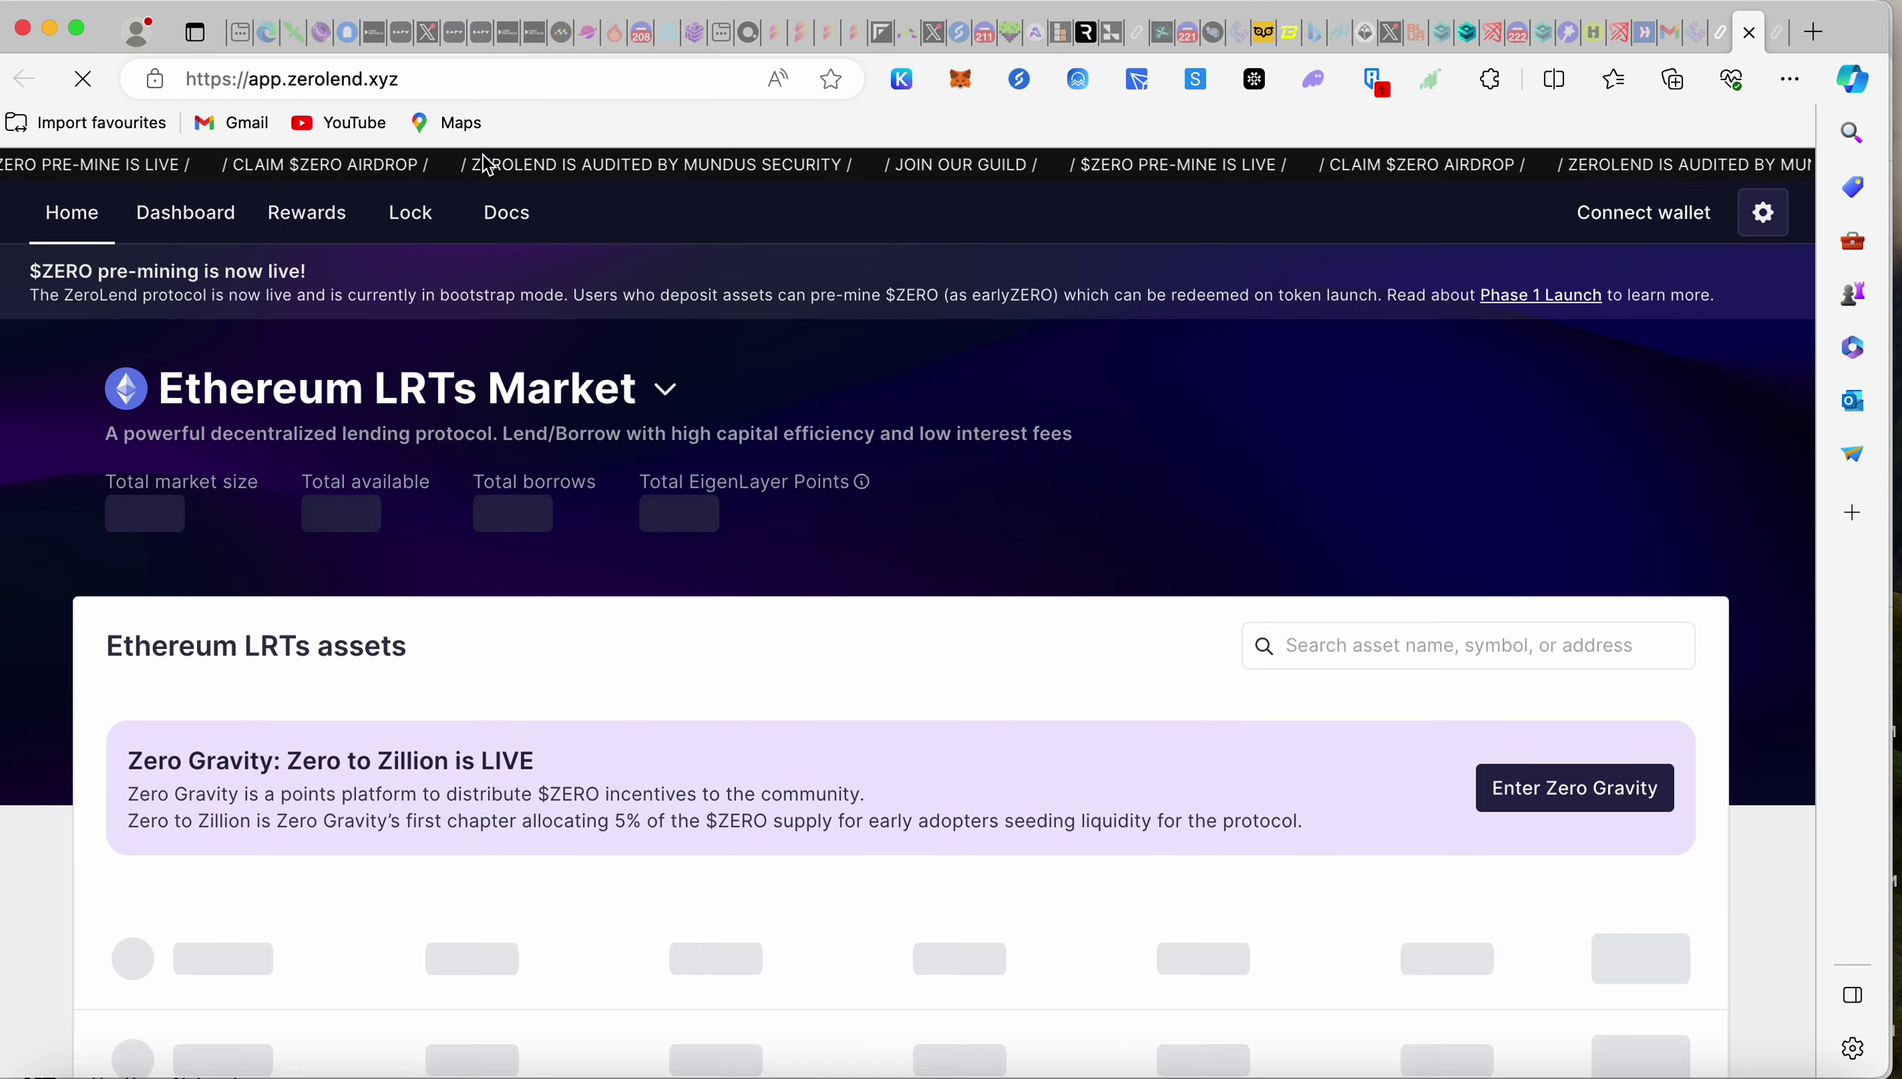
click(1476, 637)
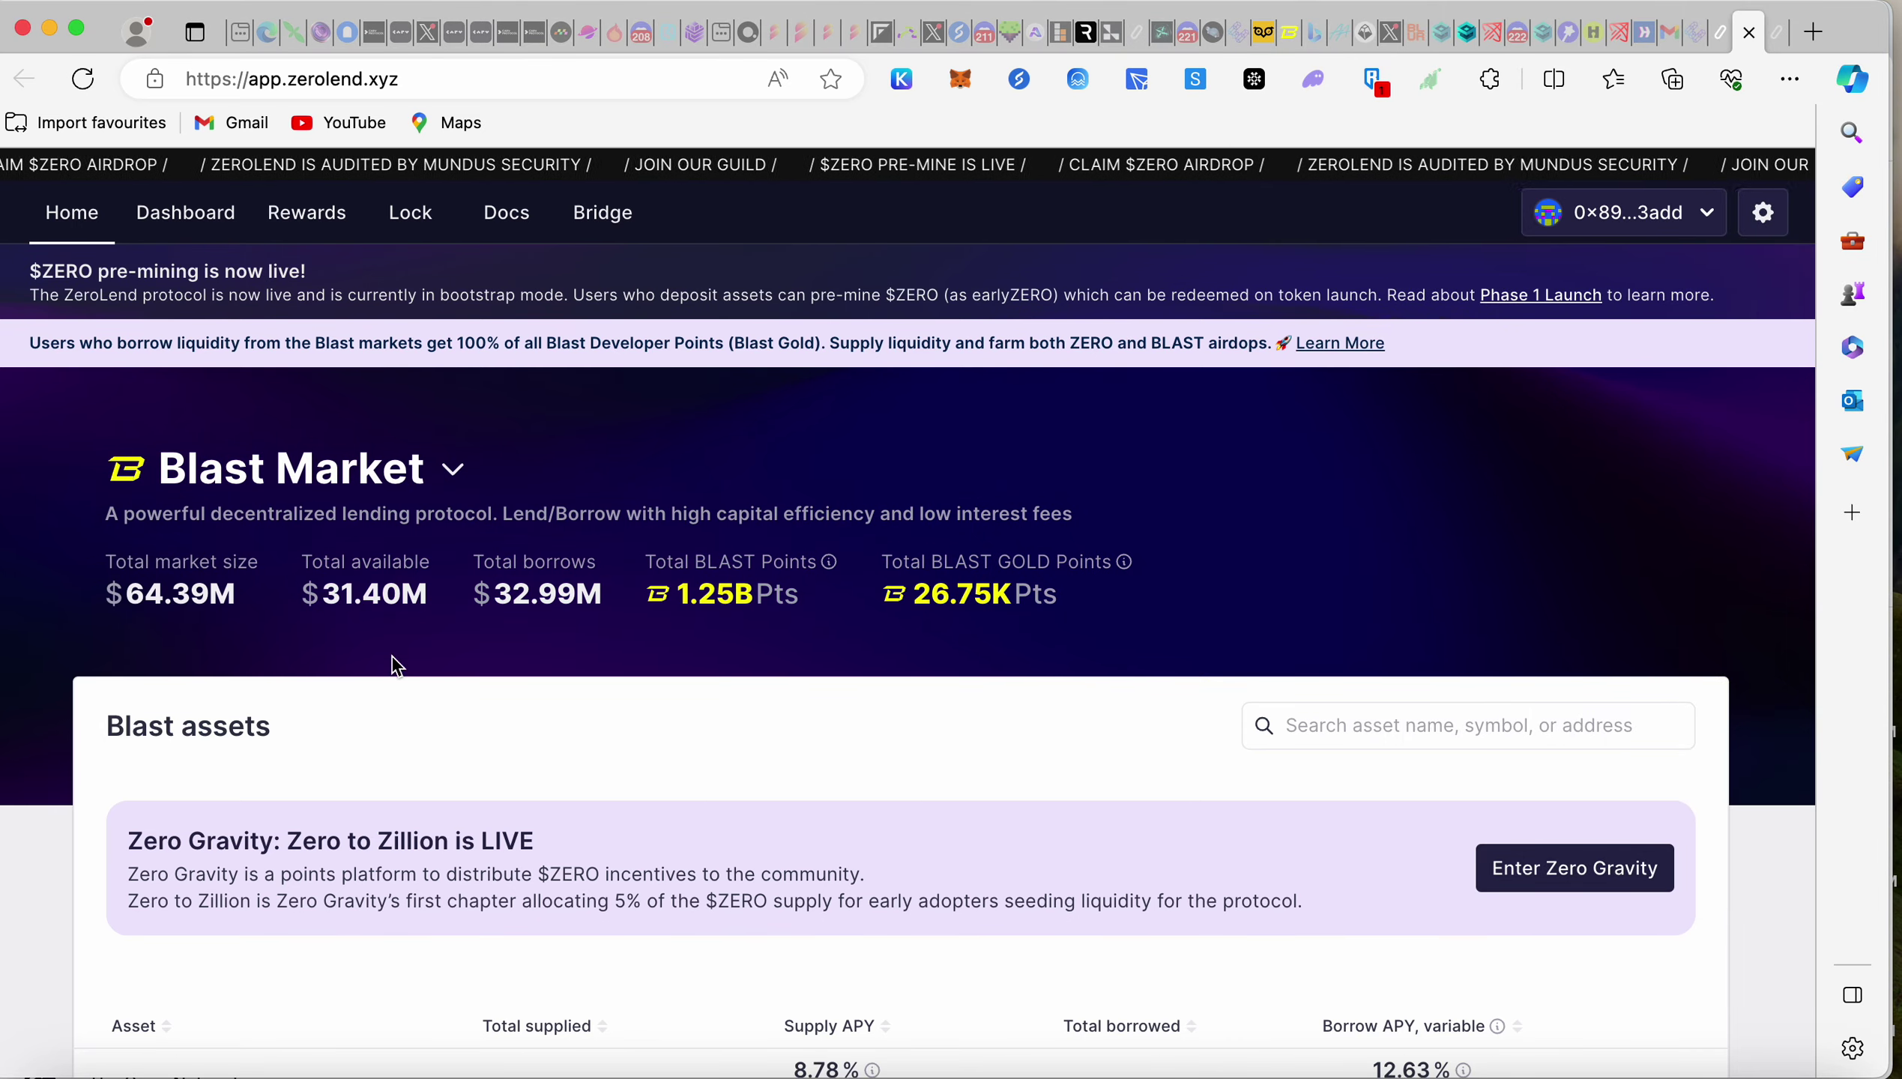
scroll(393, 661, down, 10)
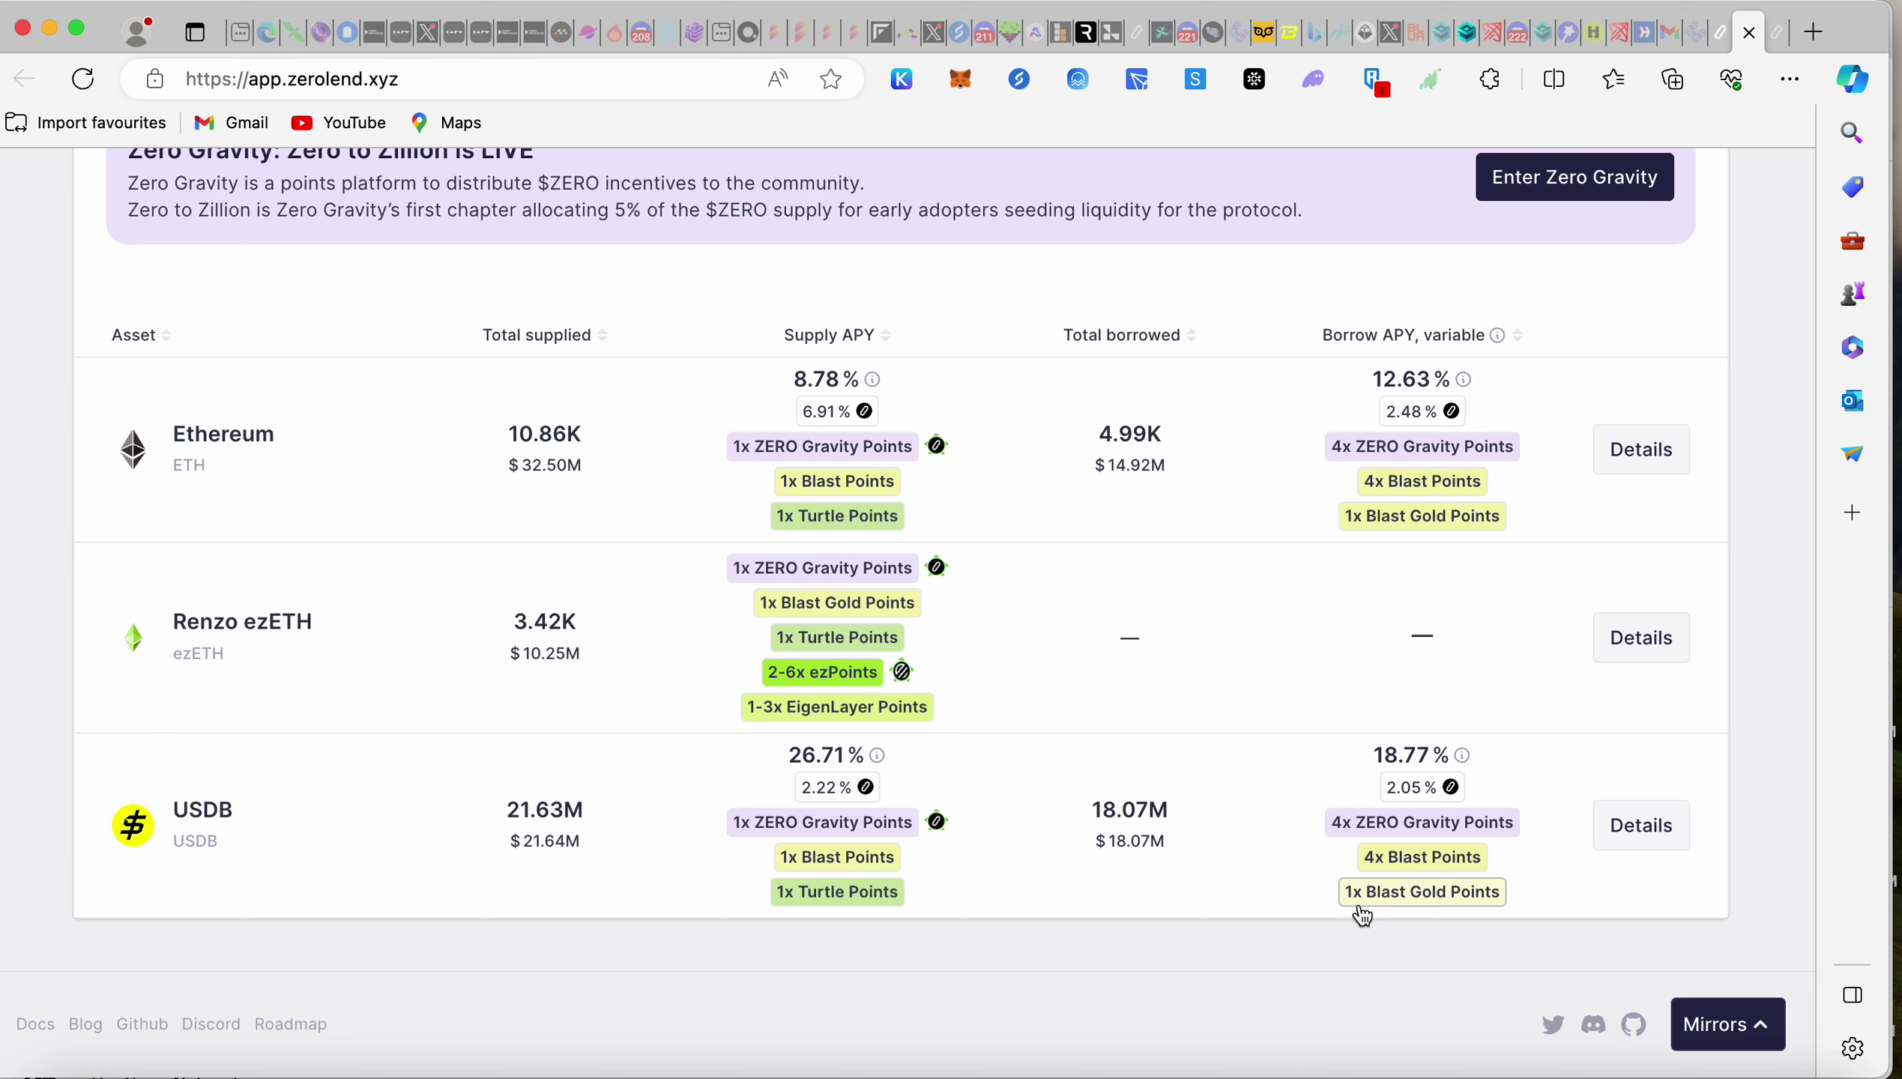
- Highlight the points offered for borrowing USDB in the Blast assets list and open the USDB reserve overview
click(1540, 924)
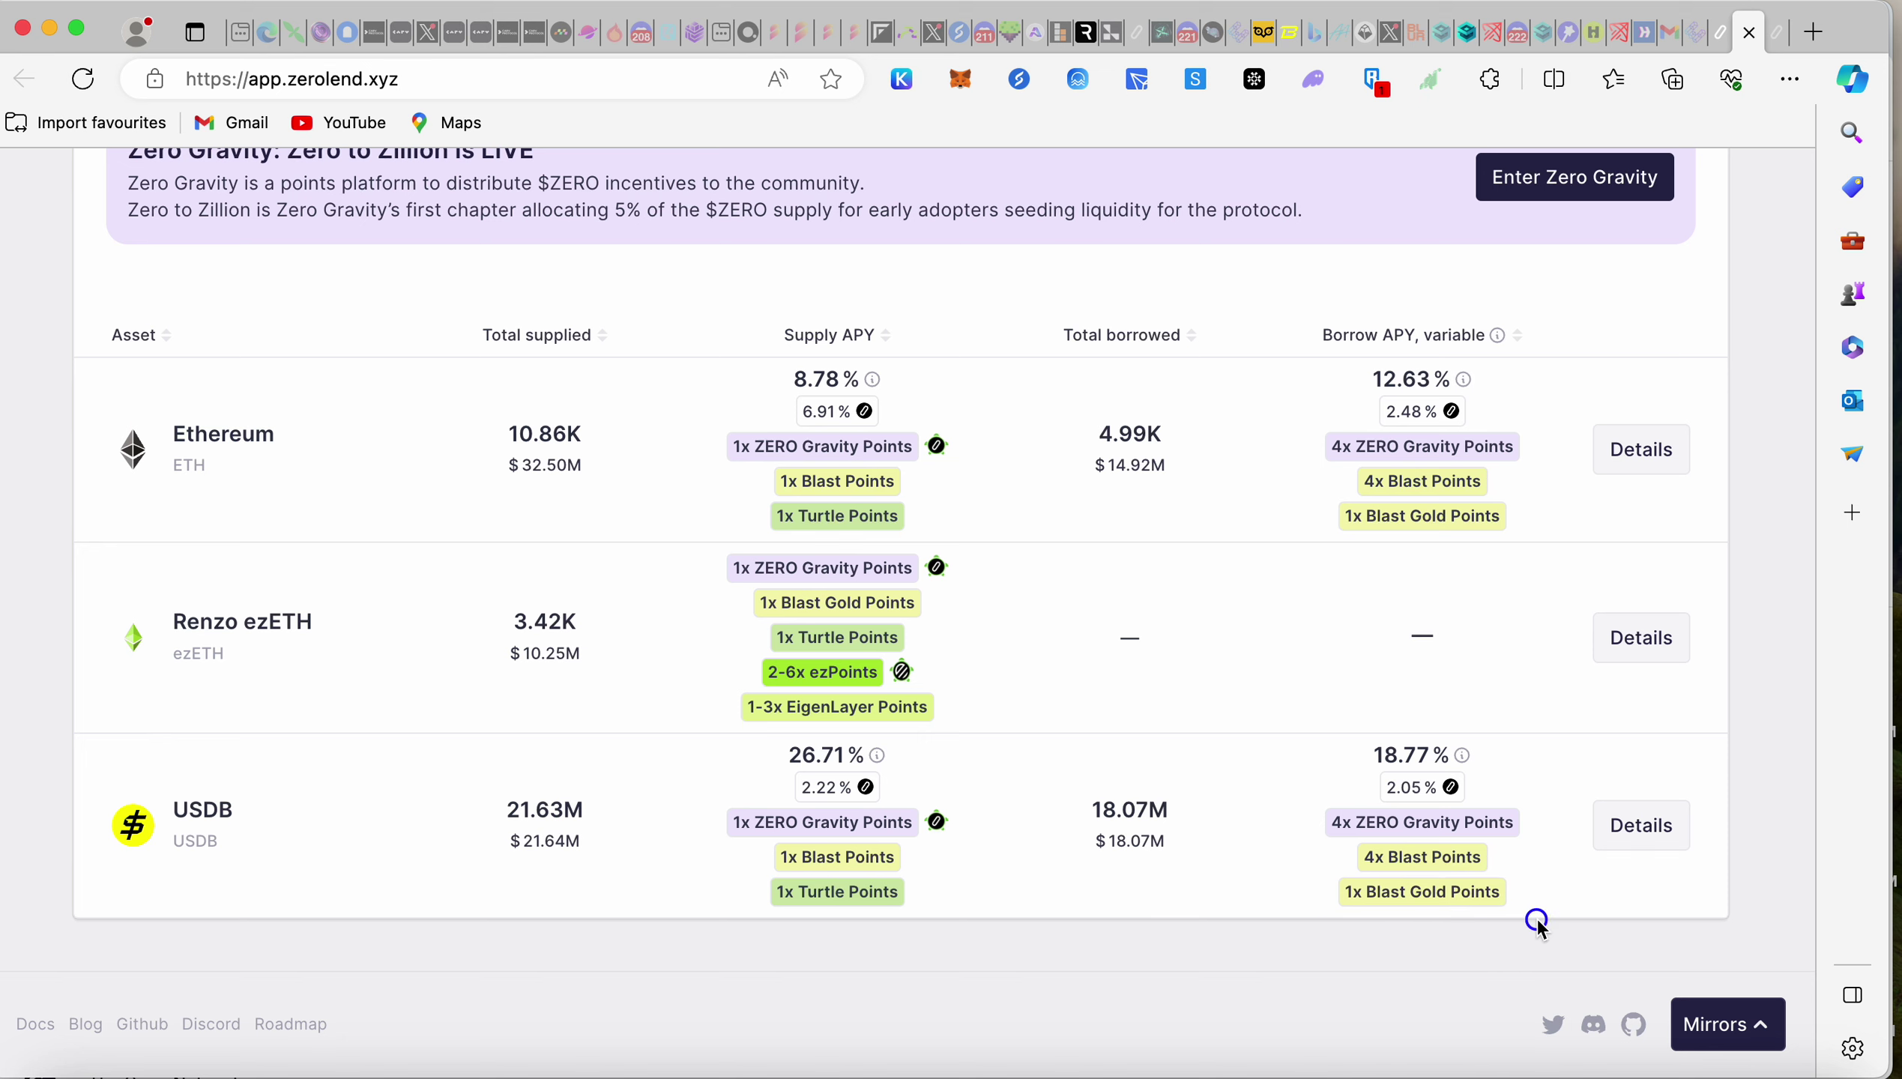
drag(1539, 924, 1274, 765)
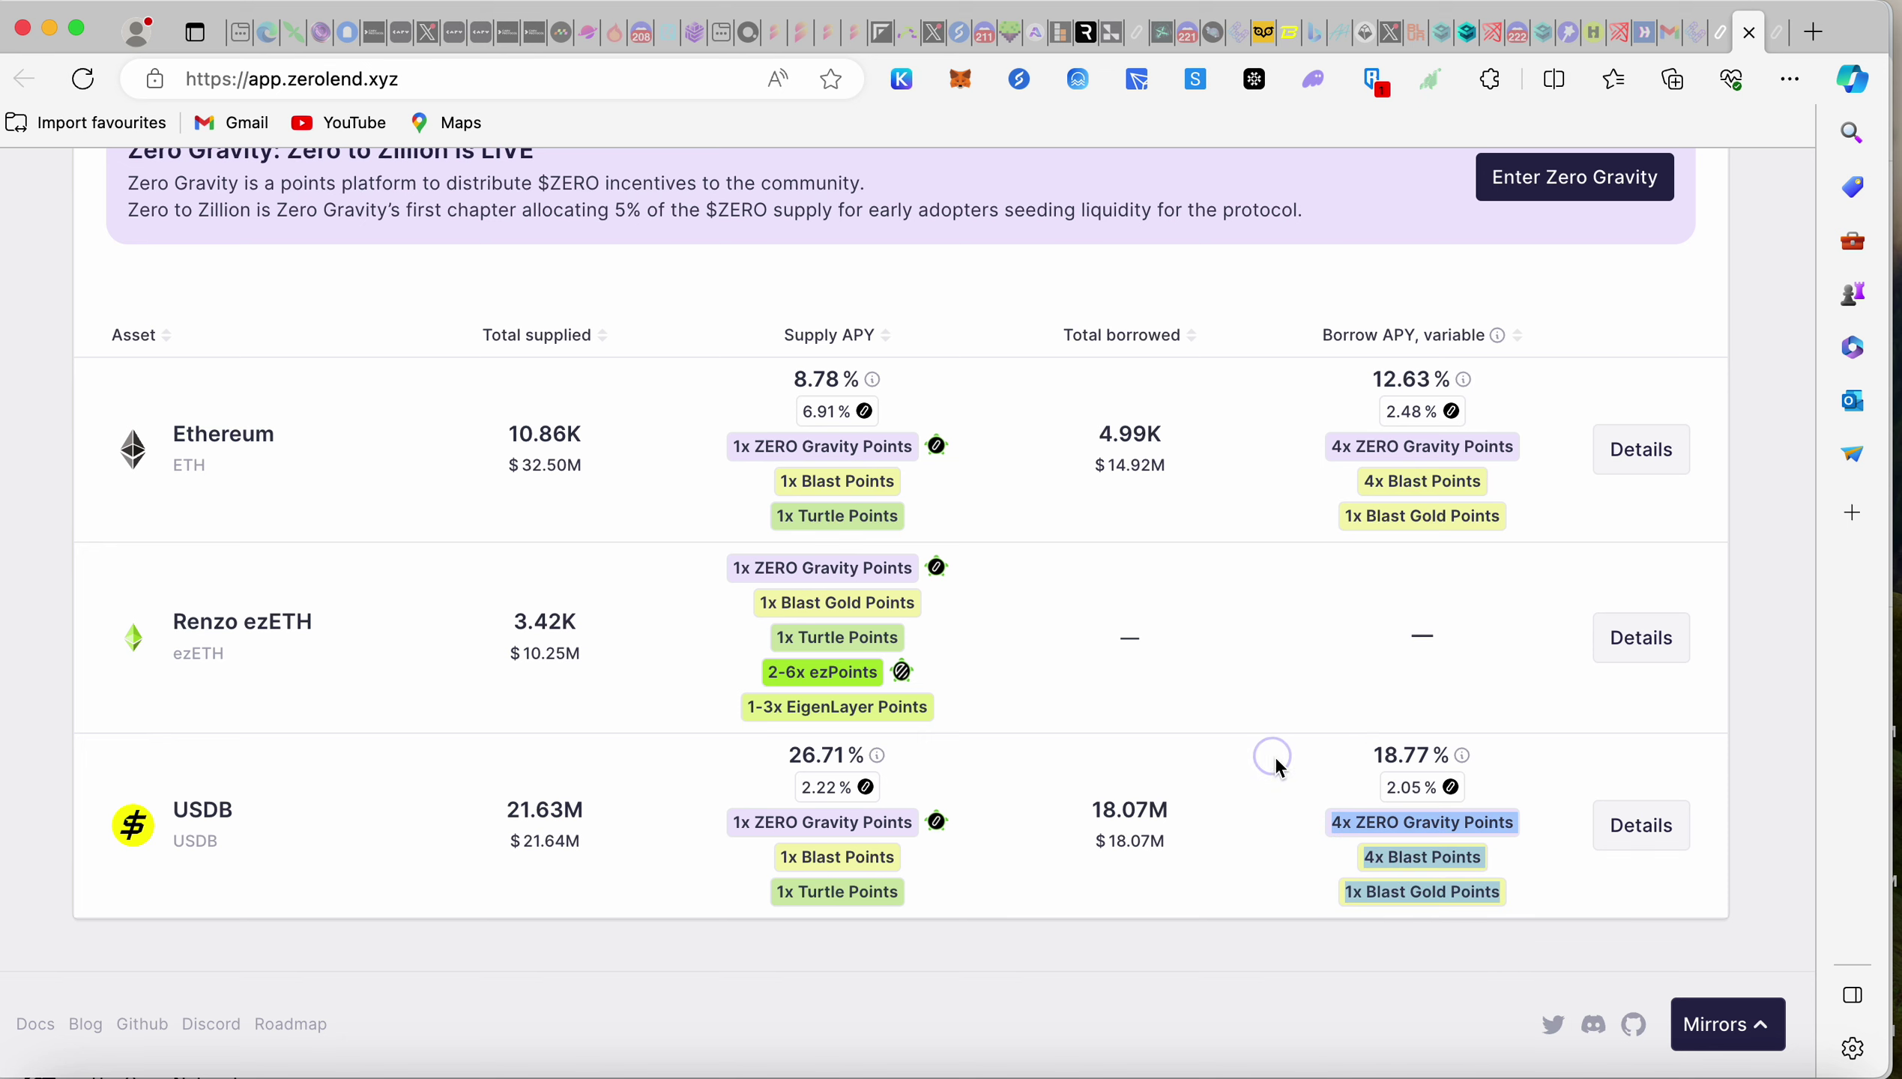
click(1274, 765)
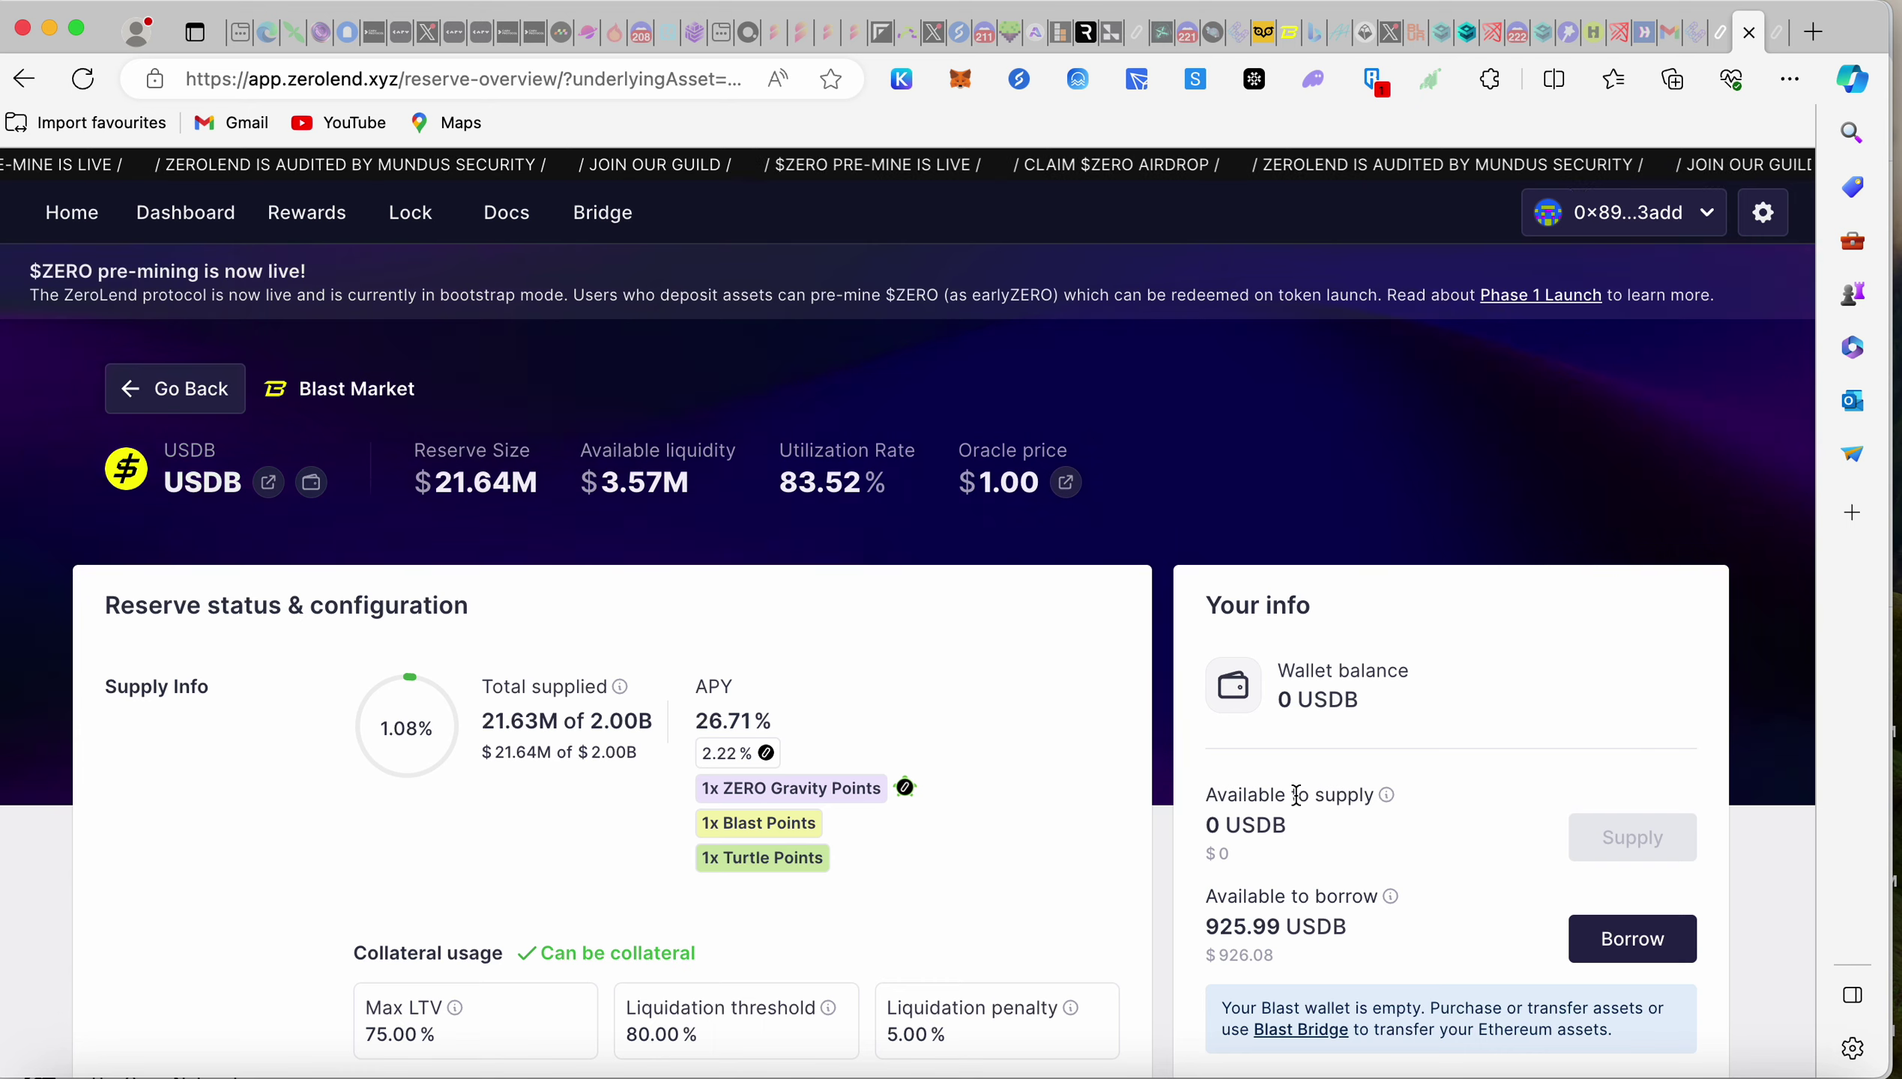
- Examine the USDB reserve's supply and borrow options and highlight the point multipliers under Borrow info
scroll(1698, 929, down, 2)
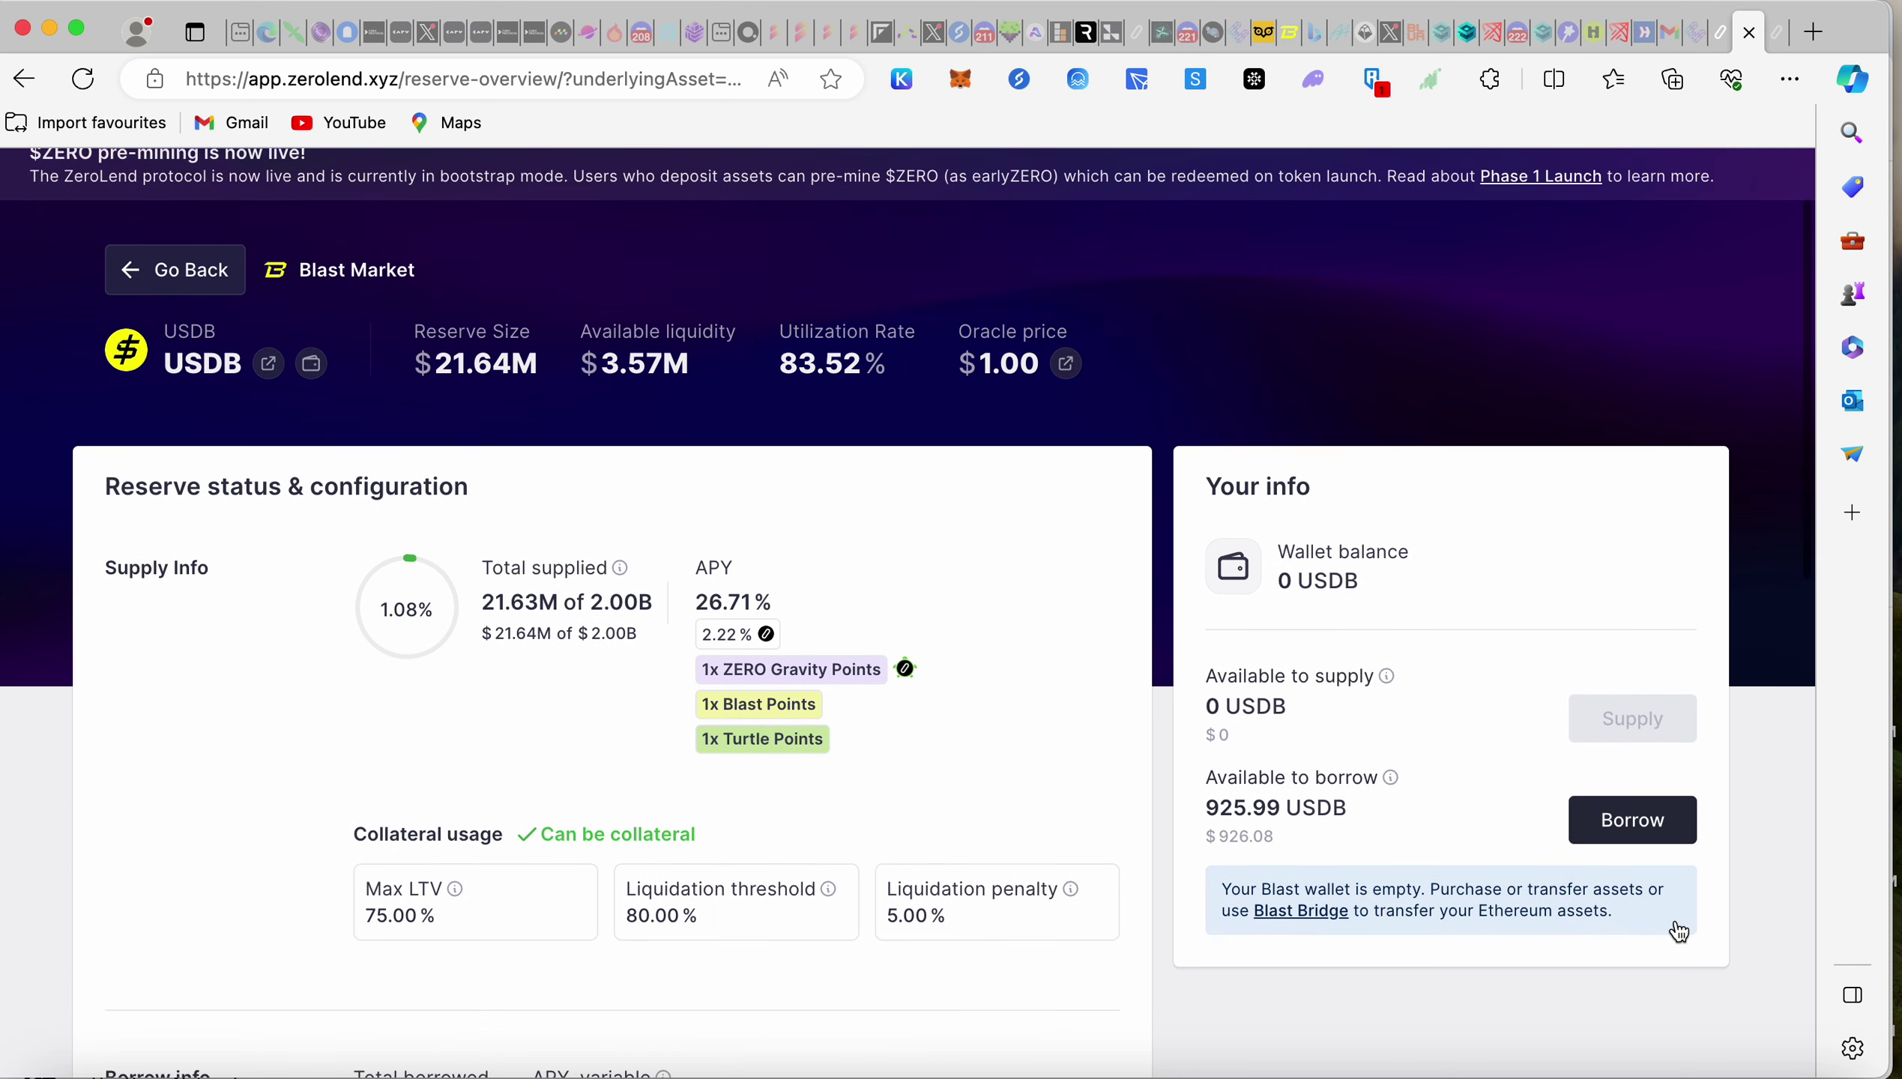
scroll(1679, 933, down, 1)
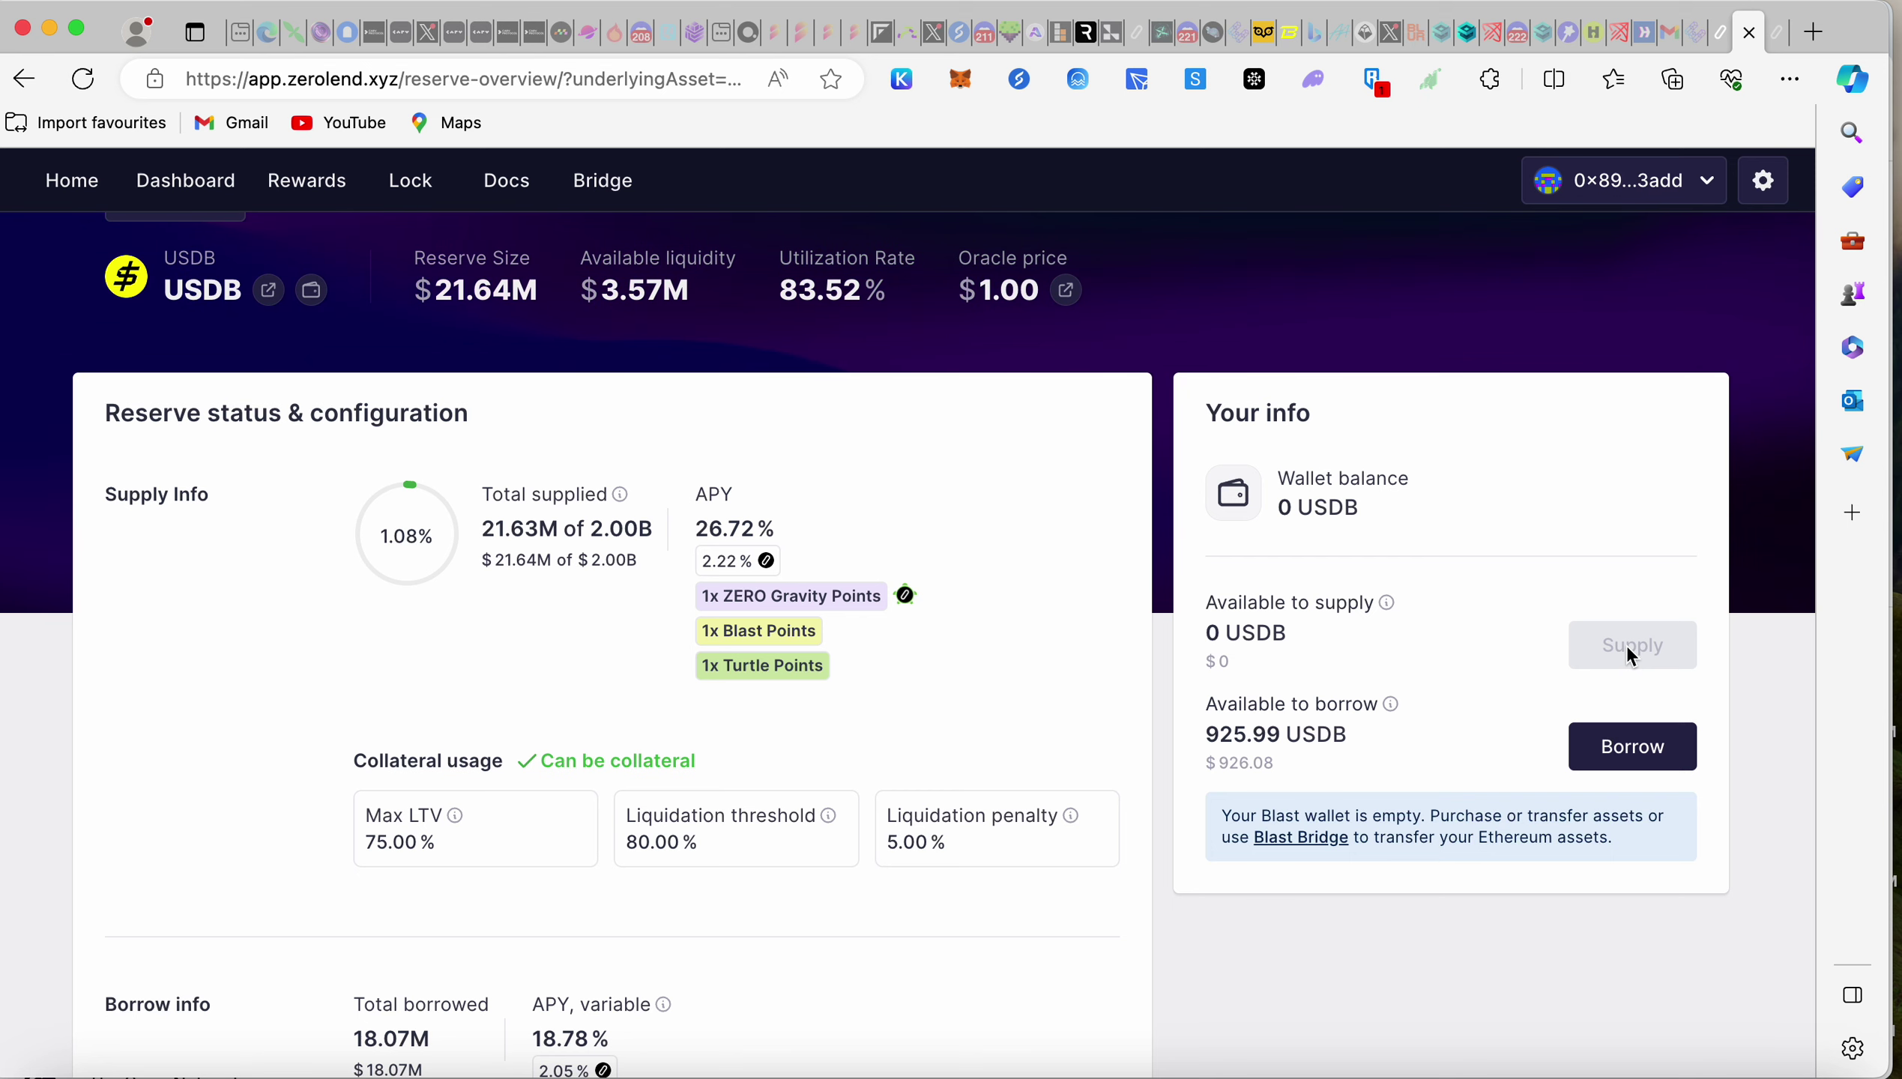
scroll(1628, 649, up, 3)
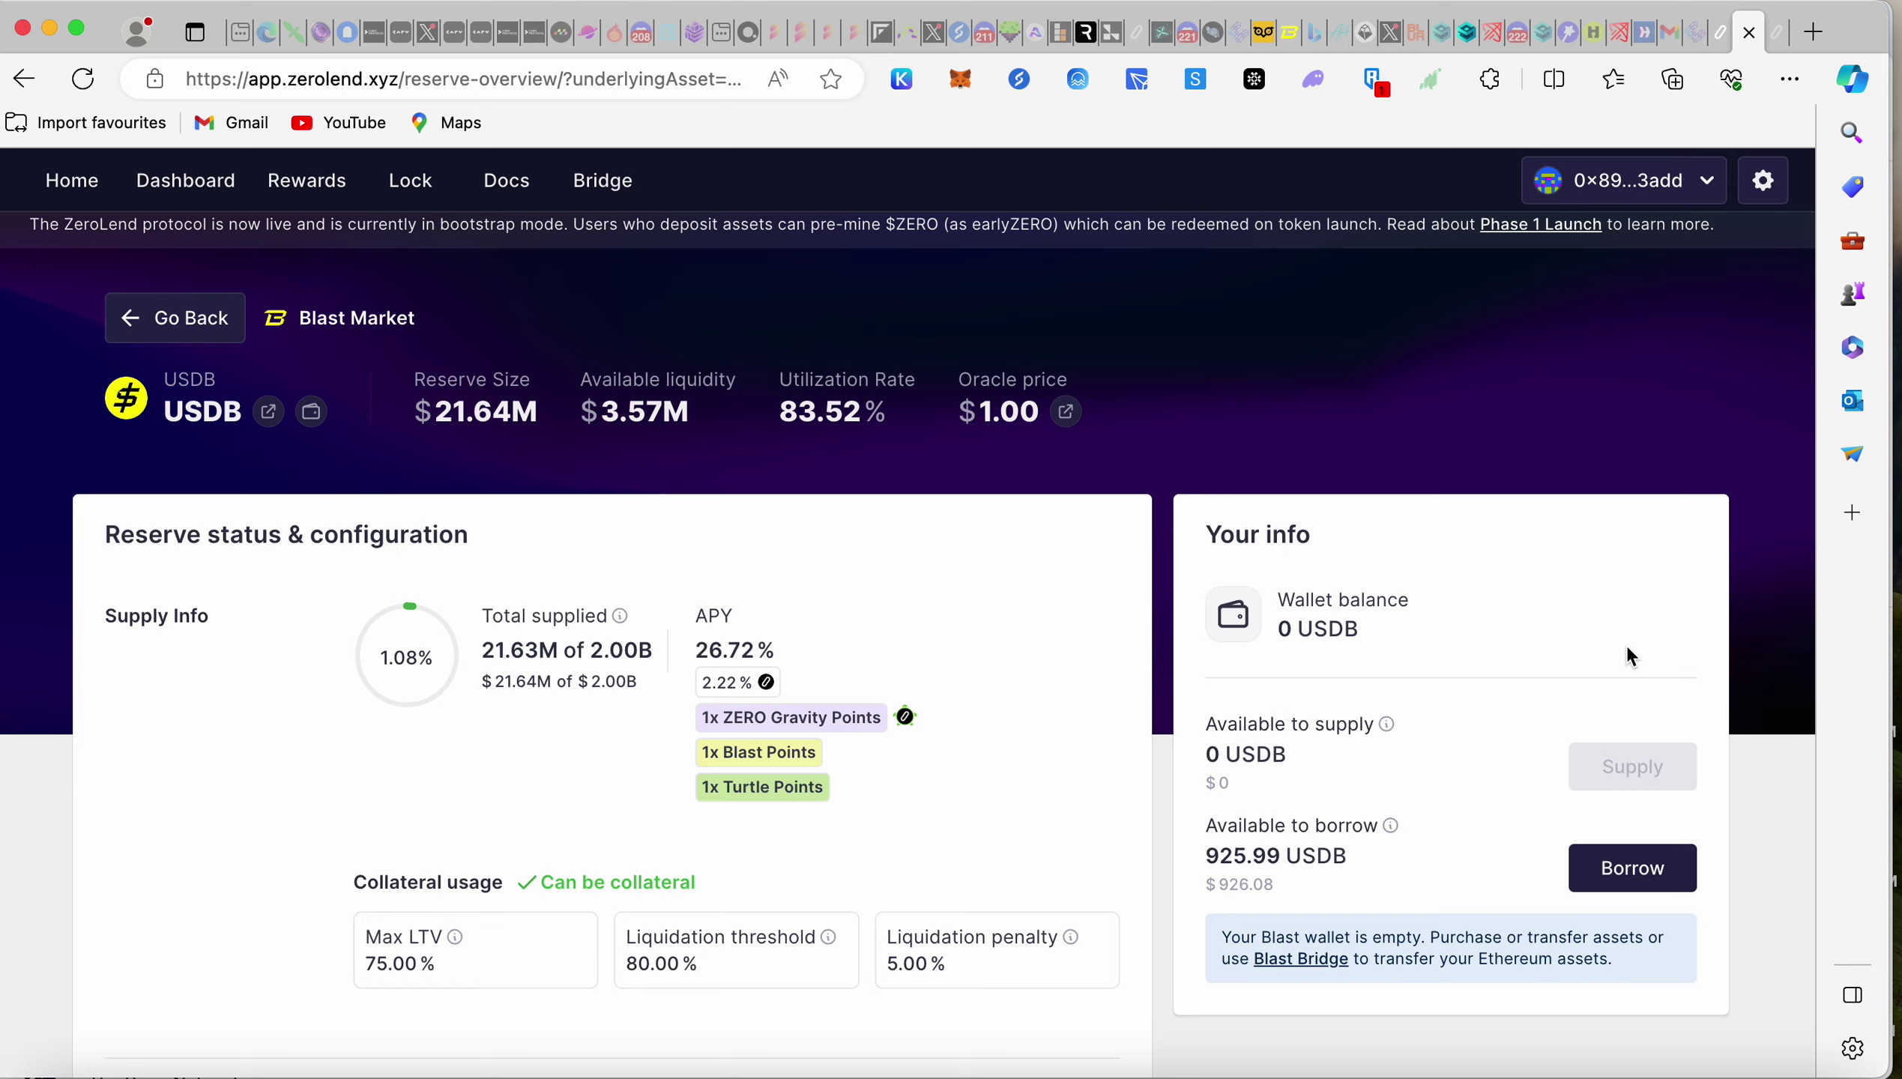
scroll(1628, 656, down, 3)
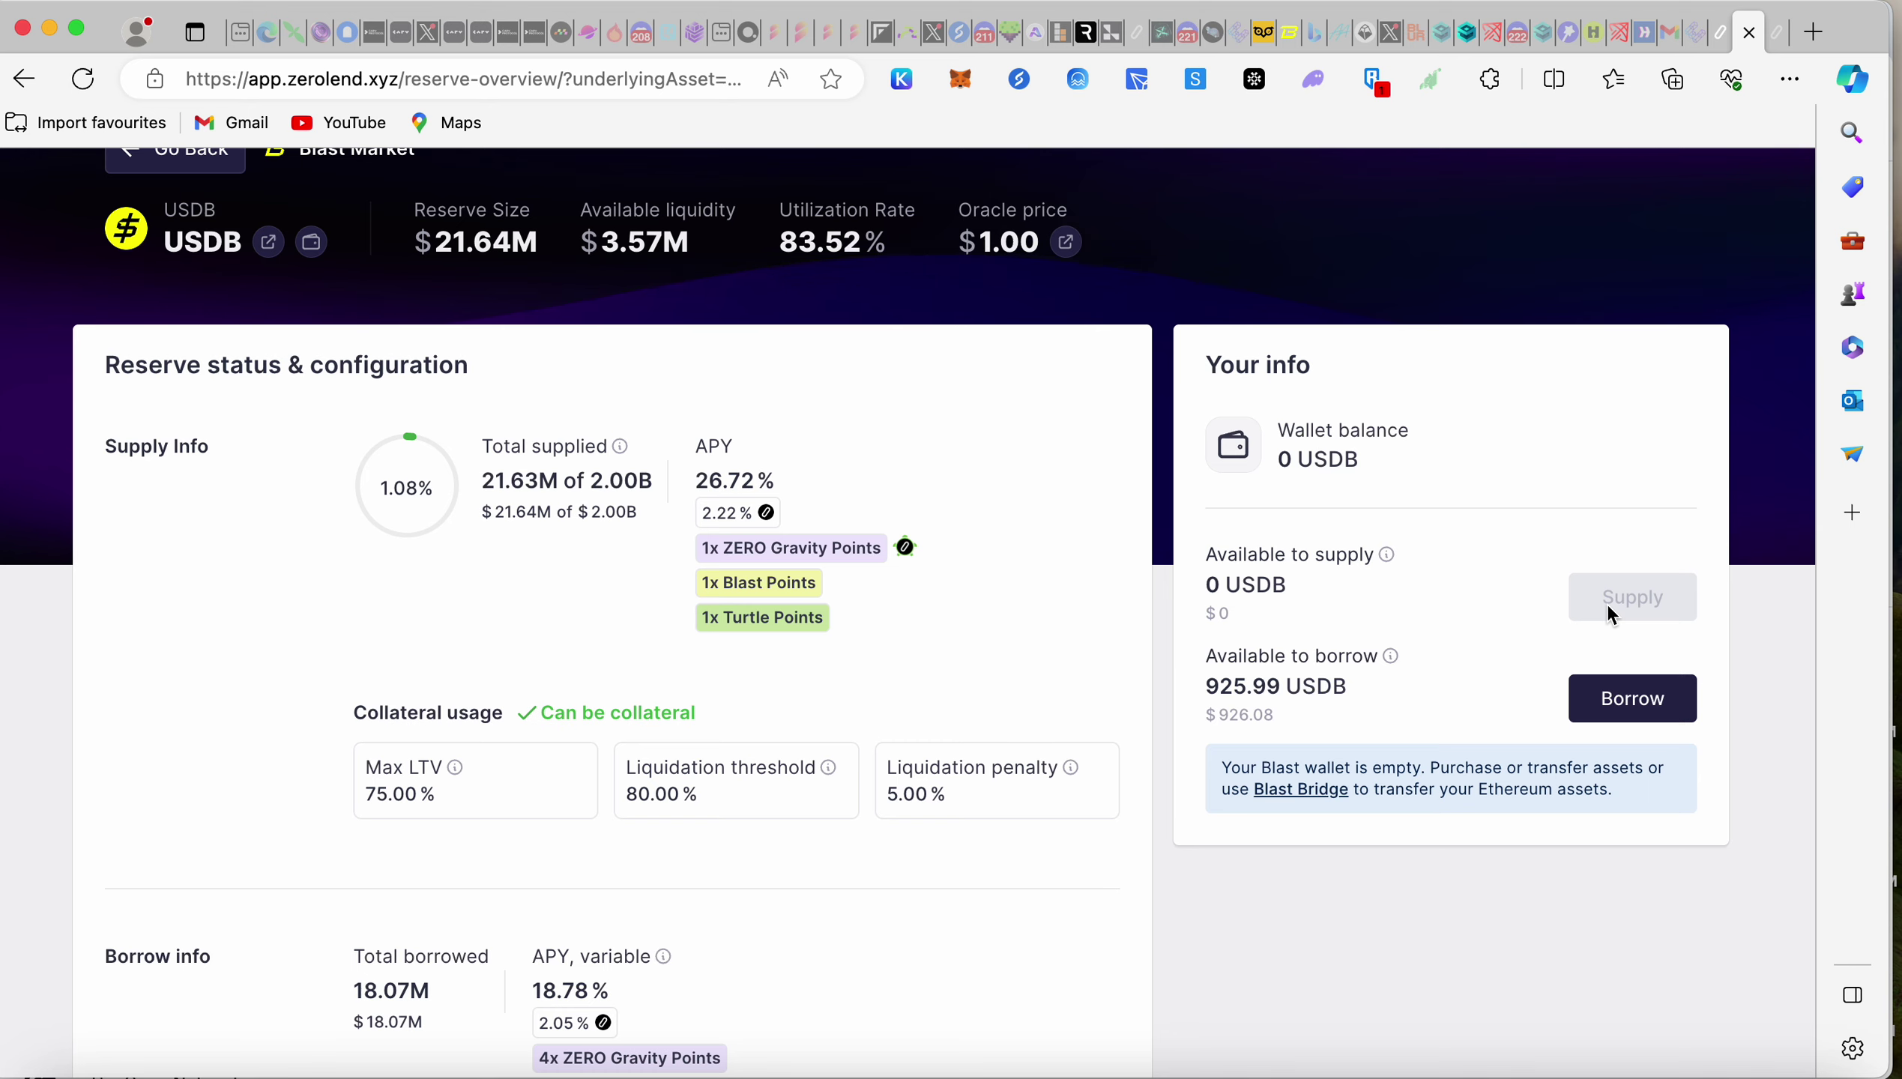
scroll(1228, 846, down, 5)
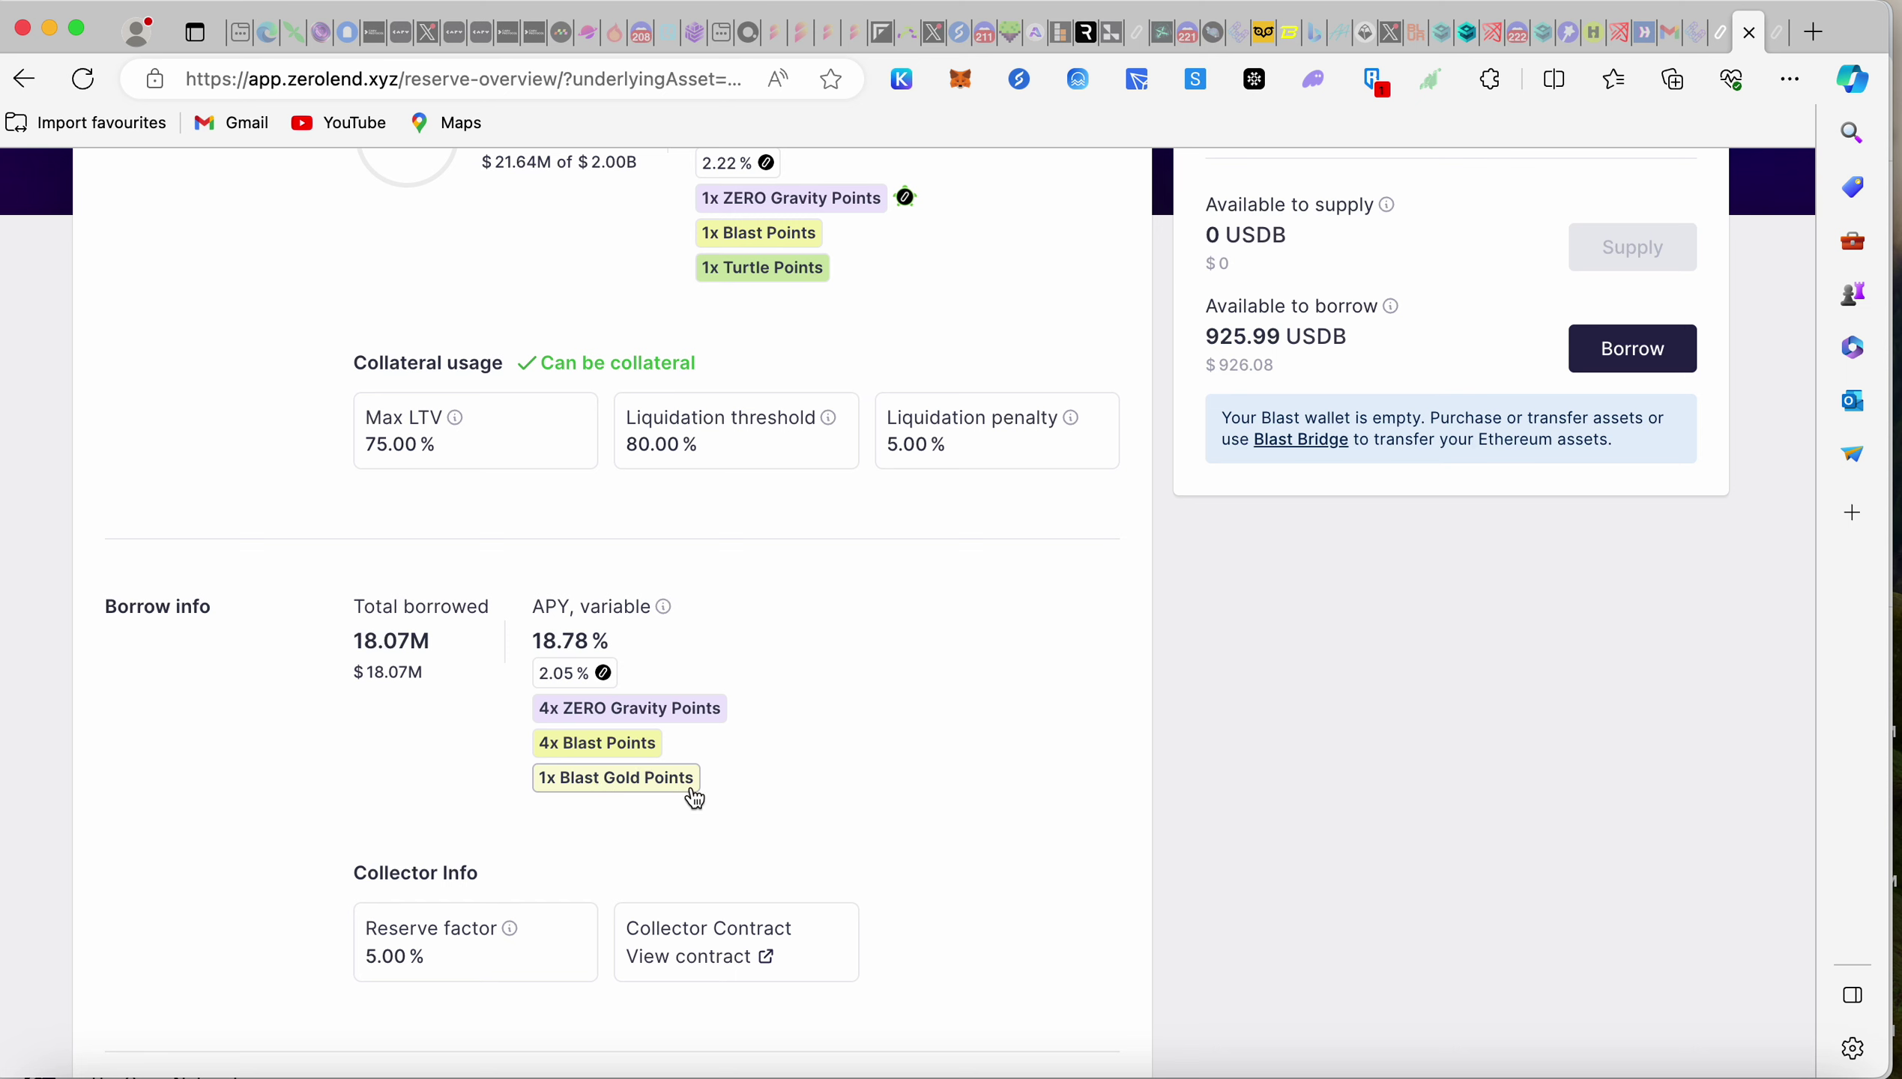
drag(713, 787, 506, 714)
click(1048, 824)
scroll(1049, 829, up, 5)
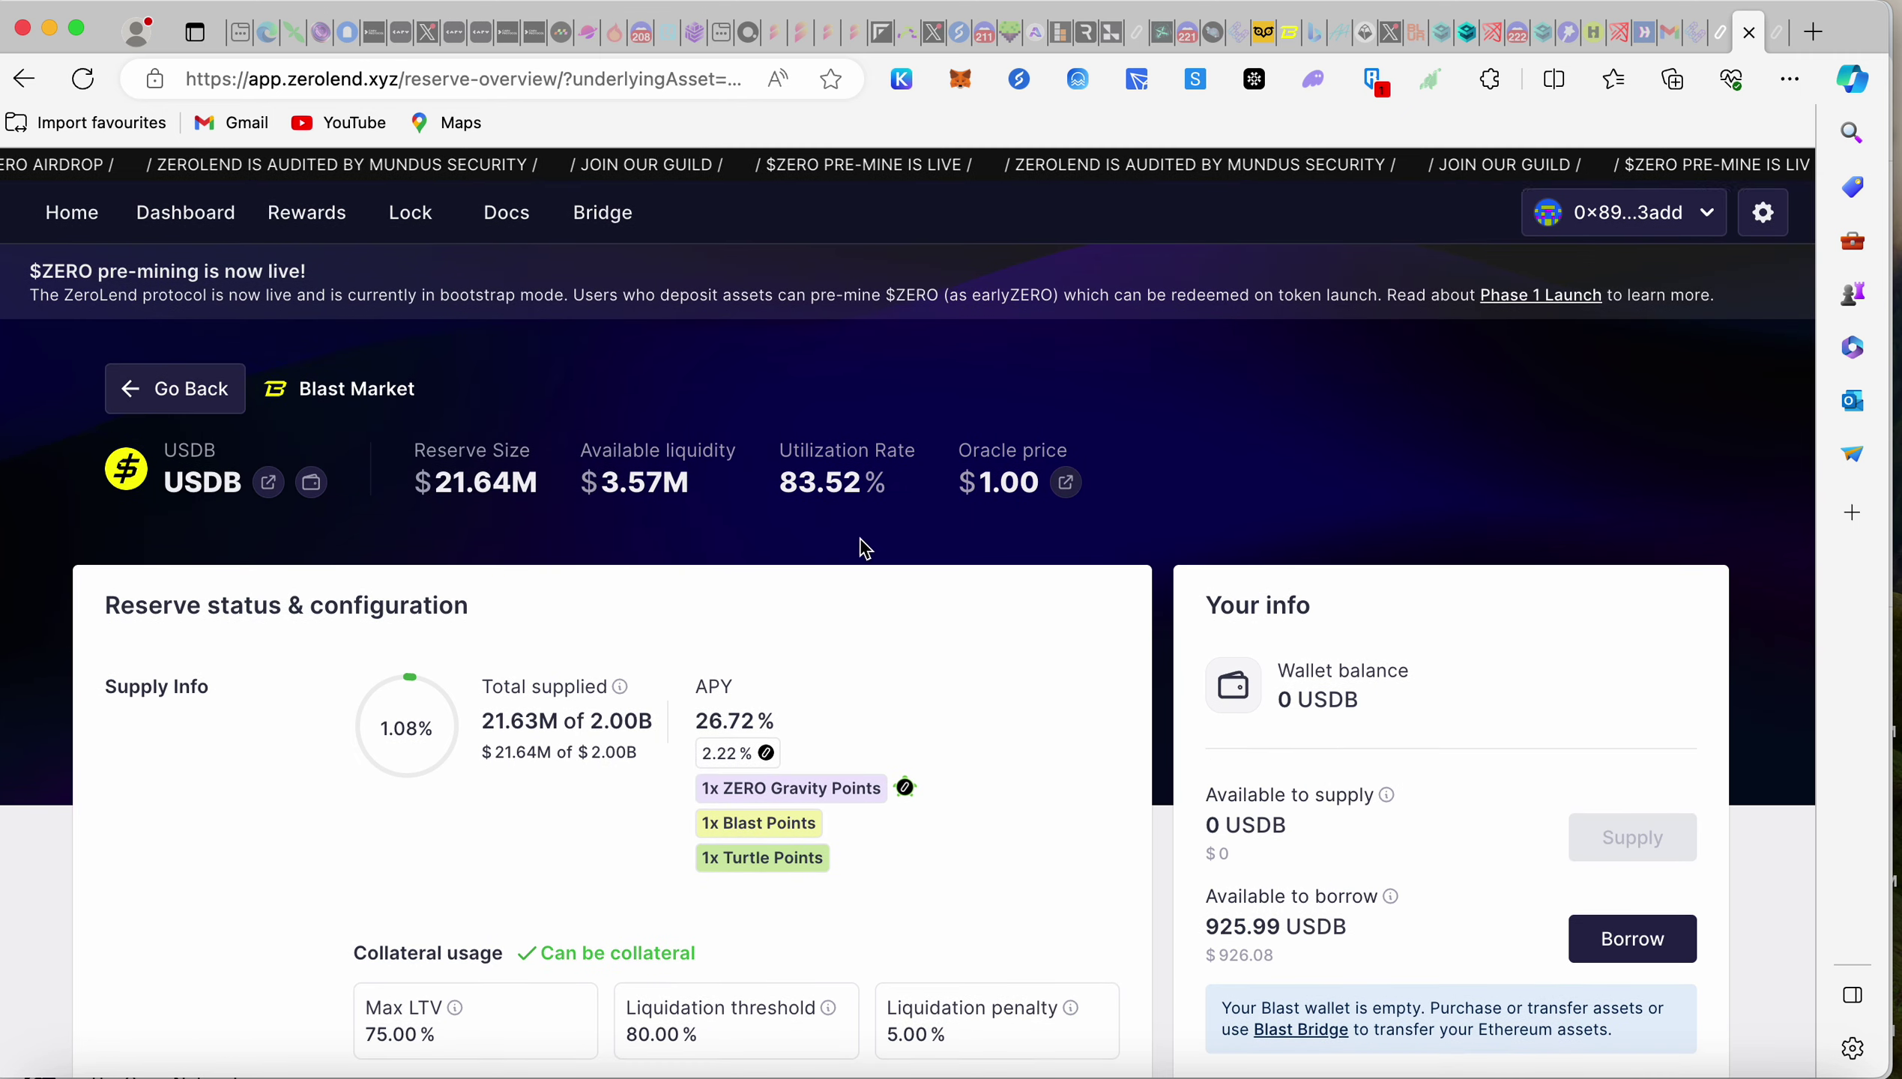
- Return to the ZeroLend Voyage 1 quests page and recheck the Available Points and the quest list
click(1721, 31)
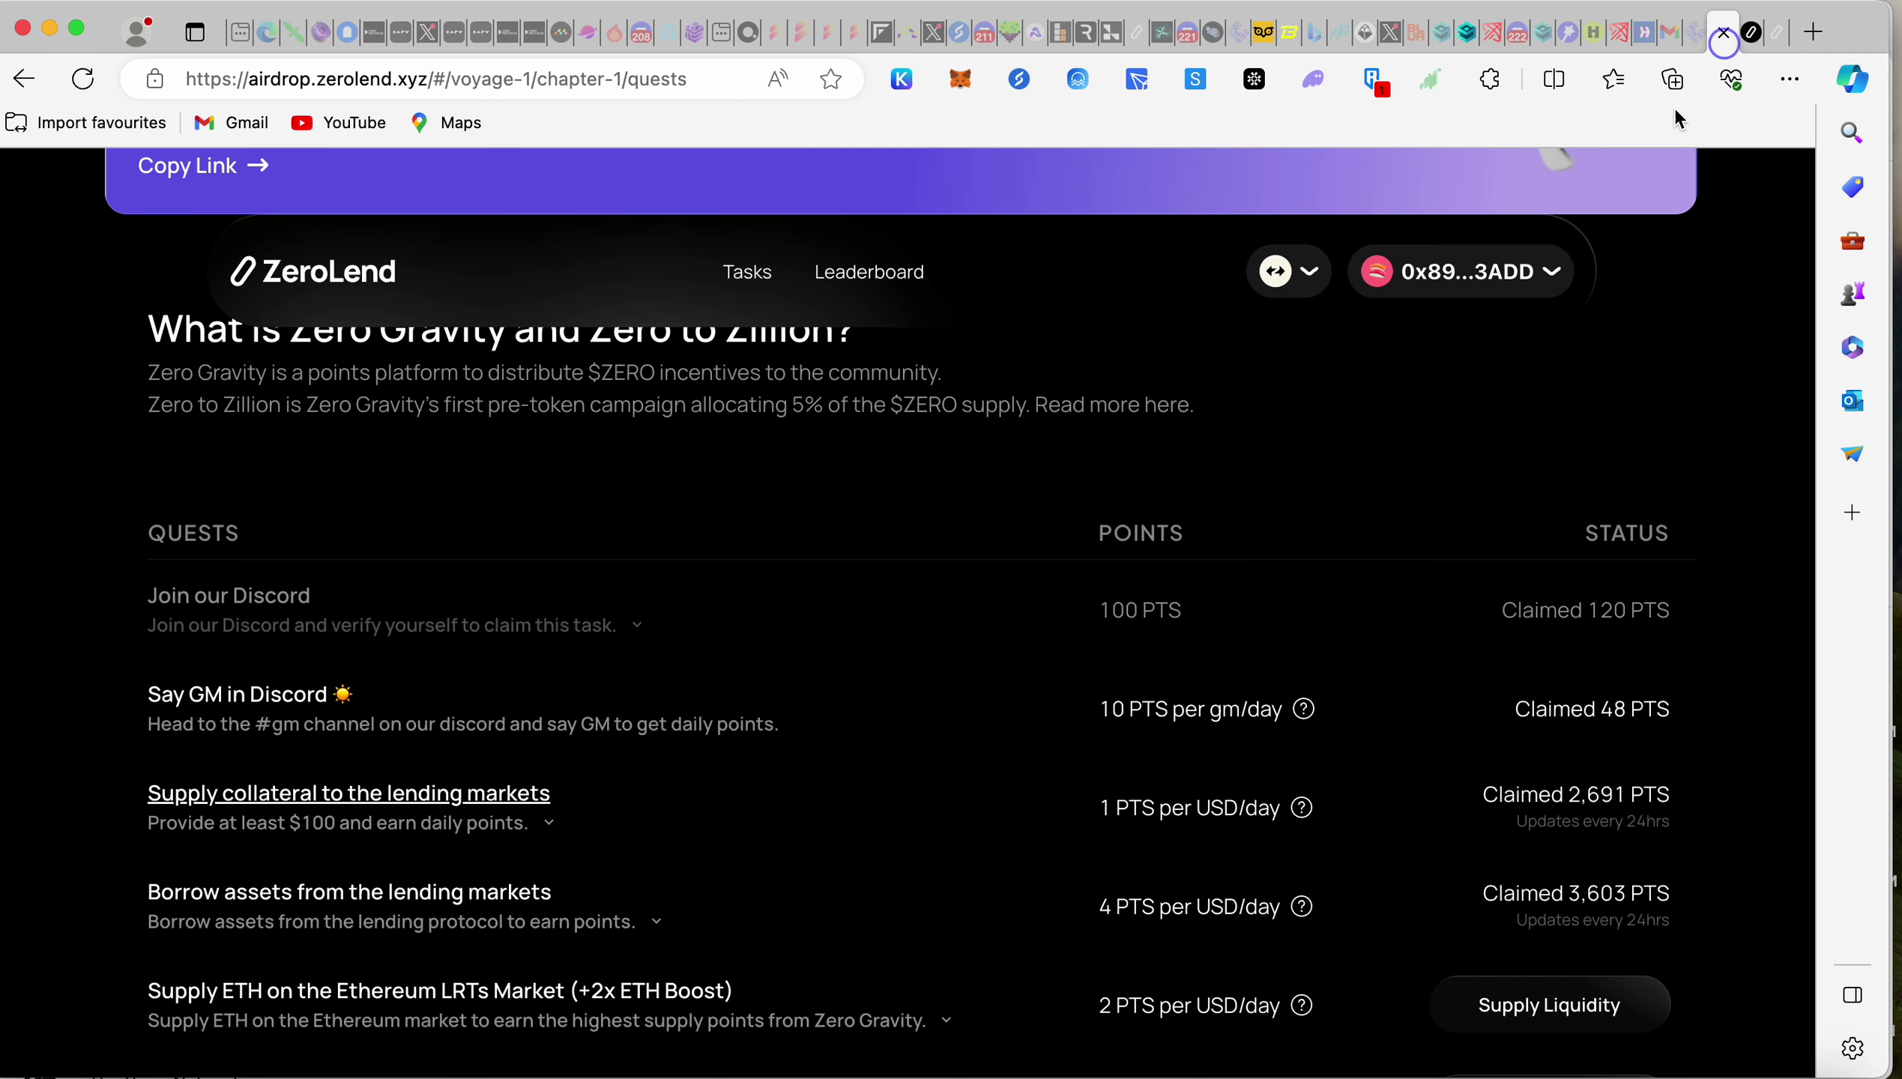
scroll(1044, 514, up, 10)
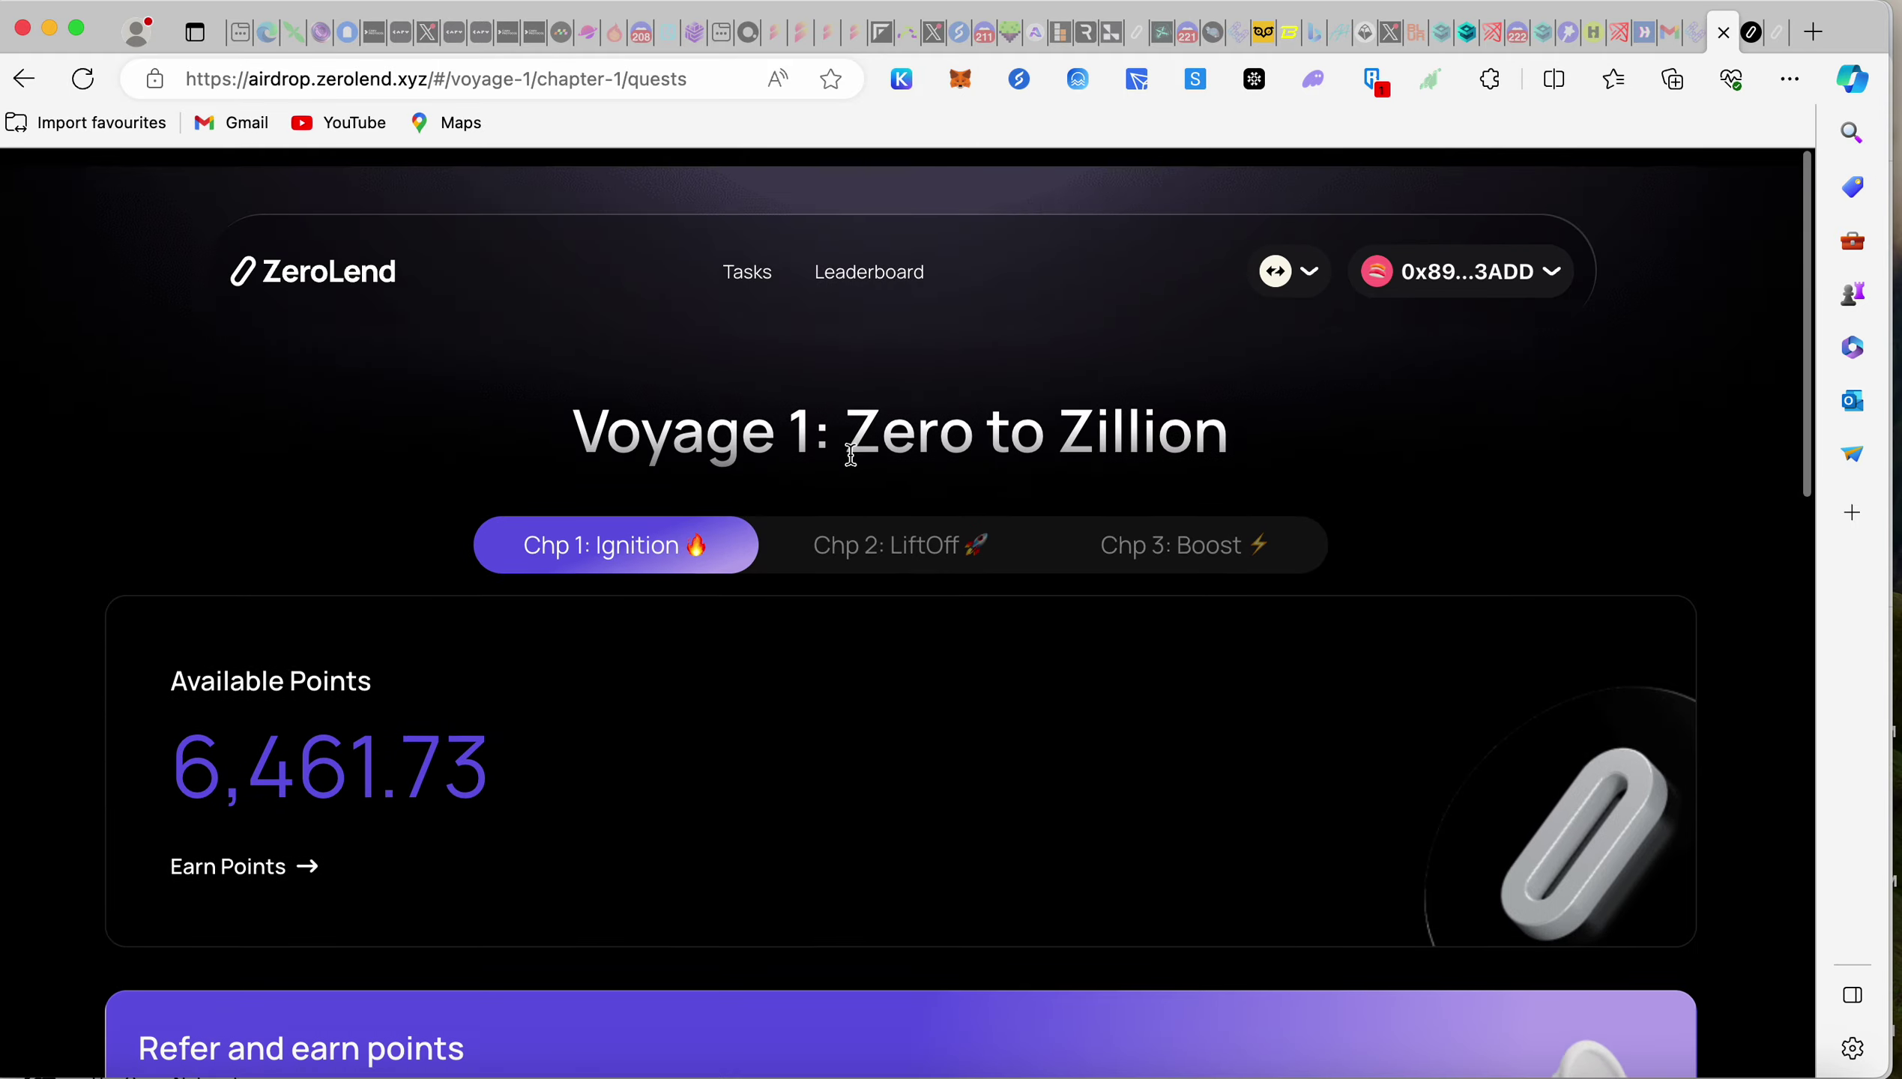
scroll(764, 564, down, 6)
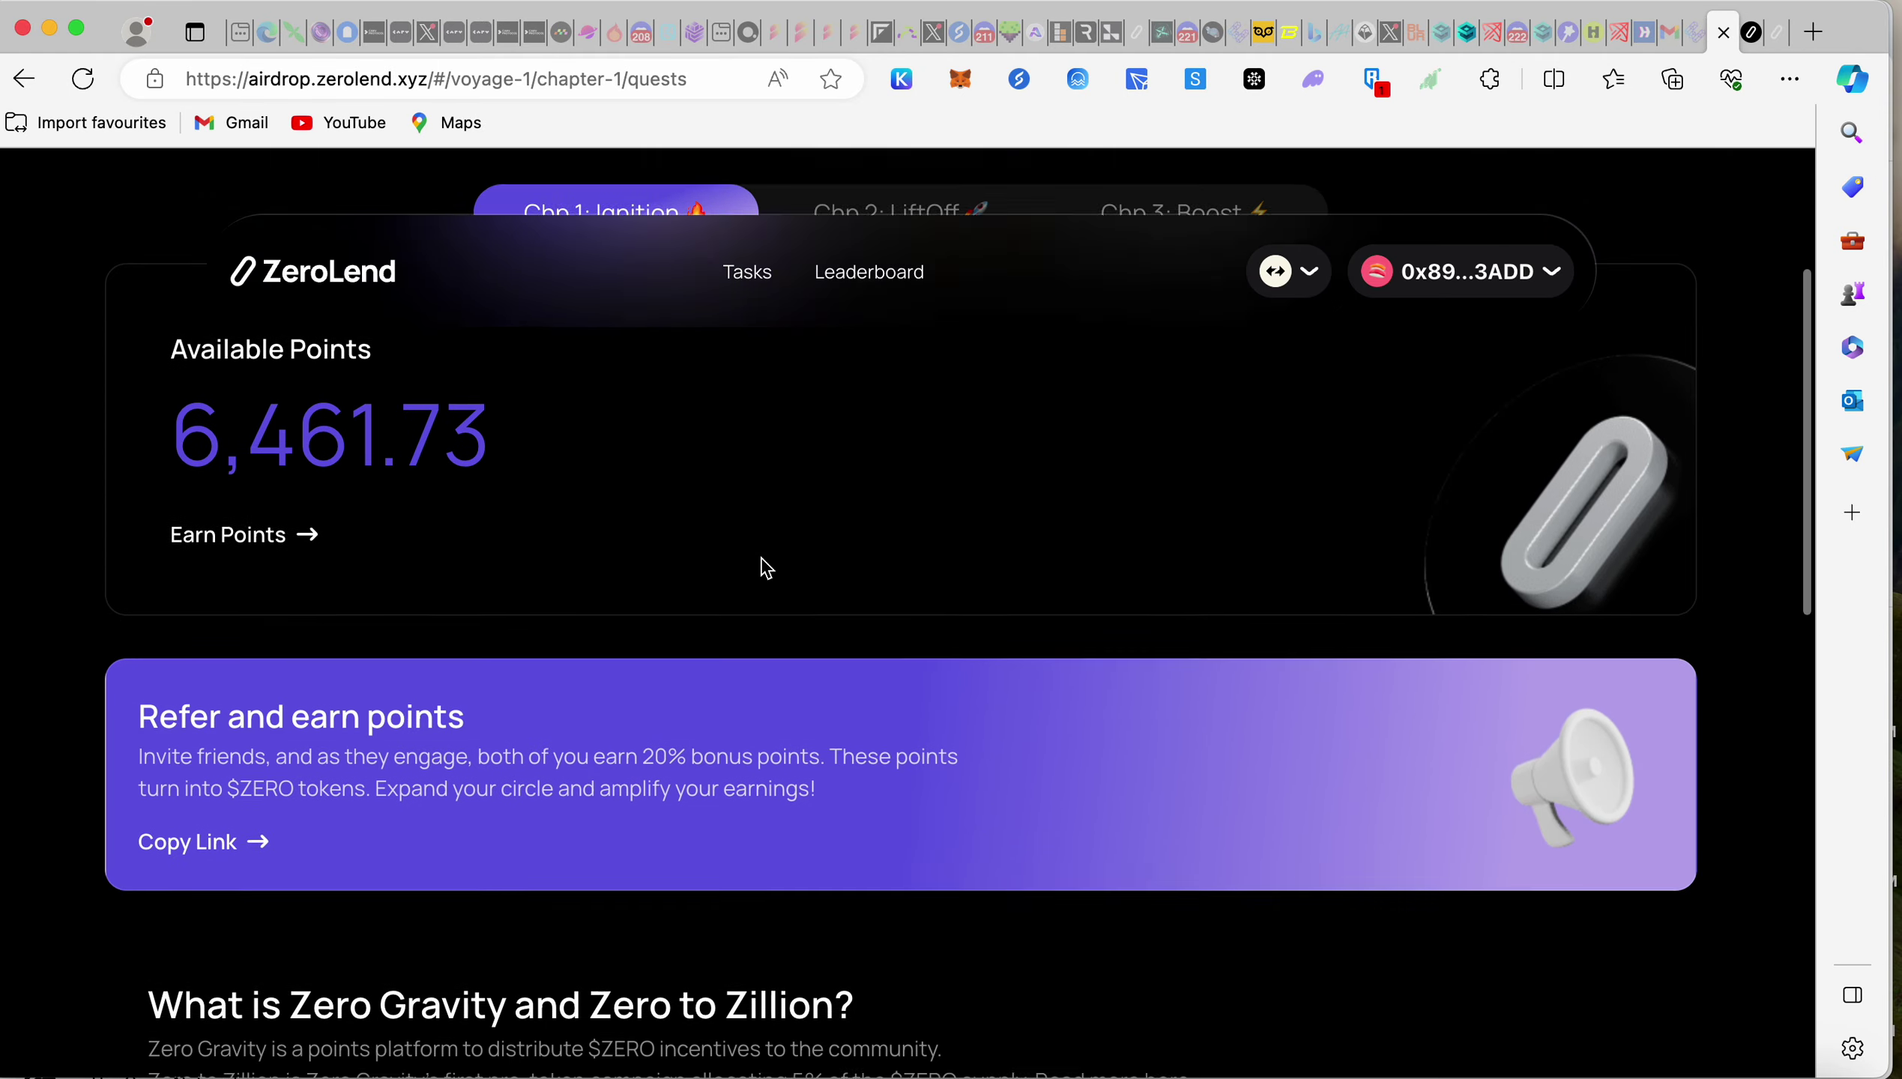
scroll(764, 568, down, 11)
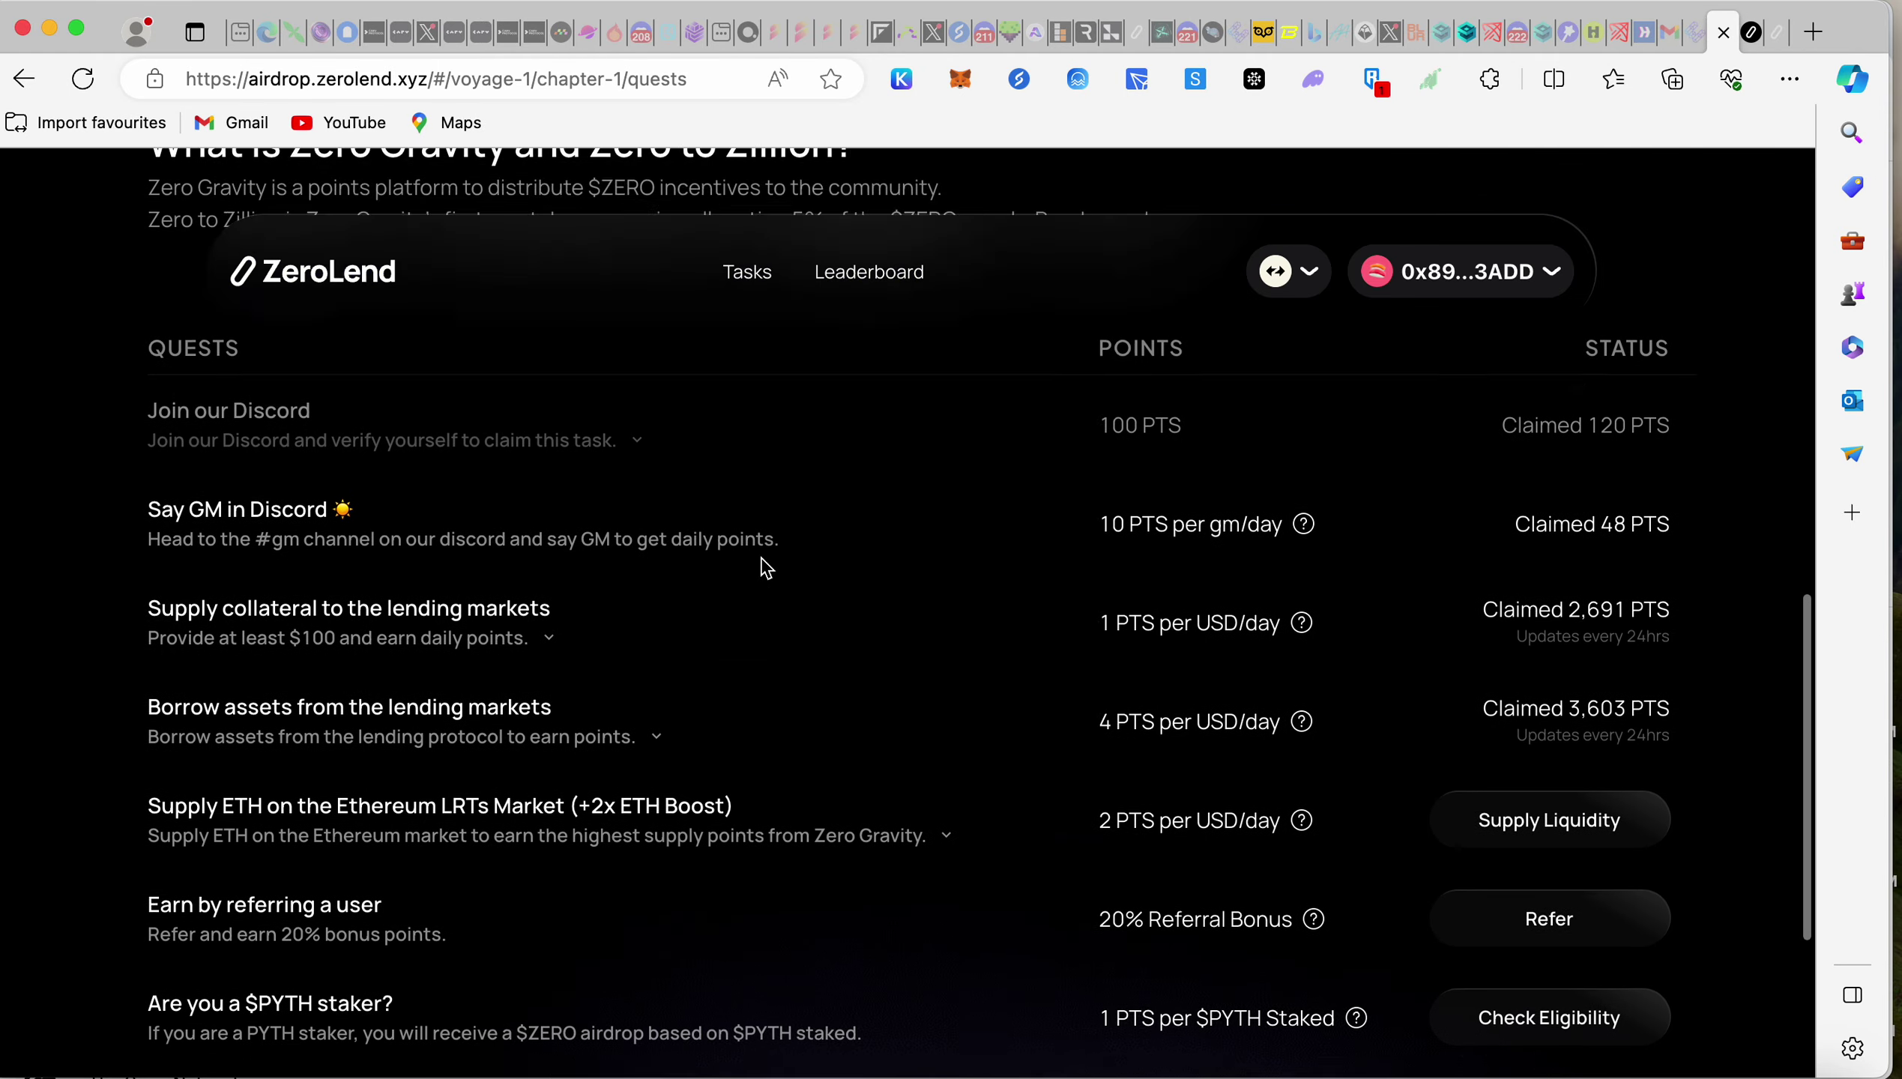
- Review the ZeroLend Voyage 1 quests, referral offer and Available Points once more, and switch to the browser window showing the YouTube channel
scroll(764, 567, down, 2)
scroll(764, 562, up, 15)
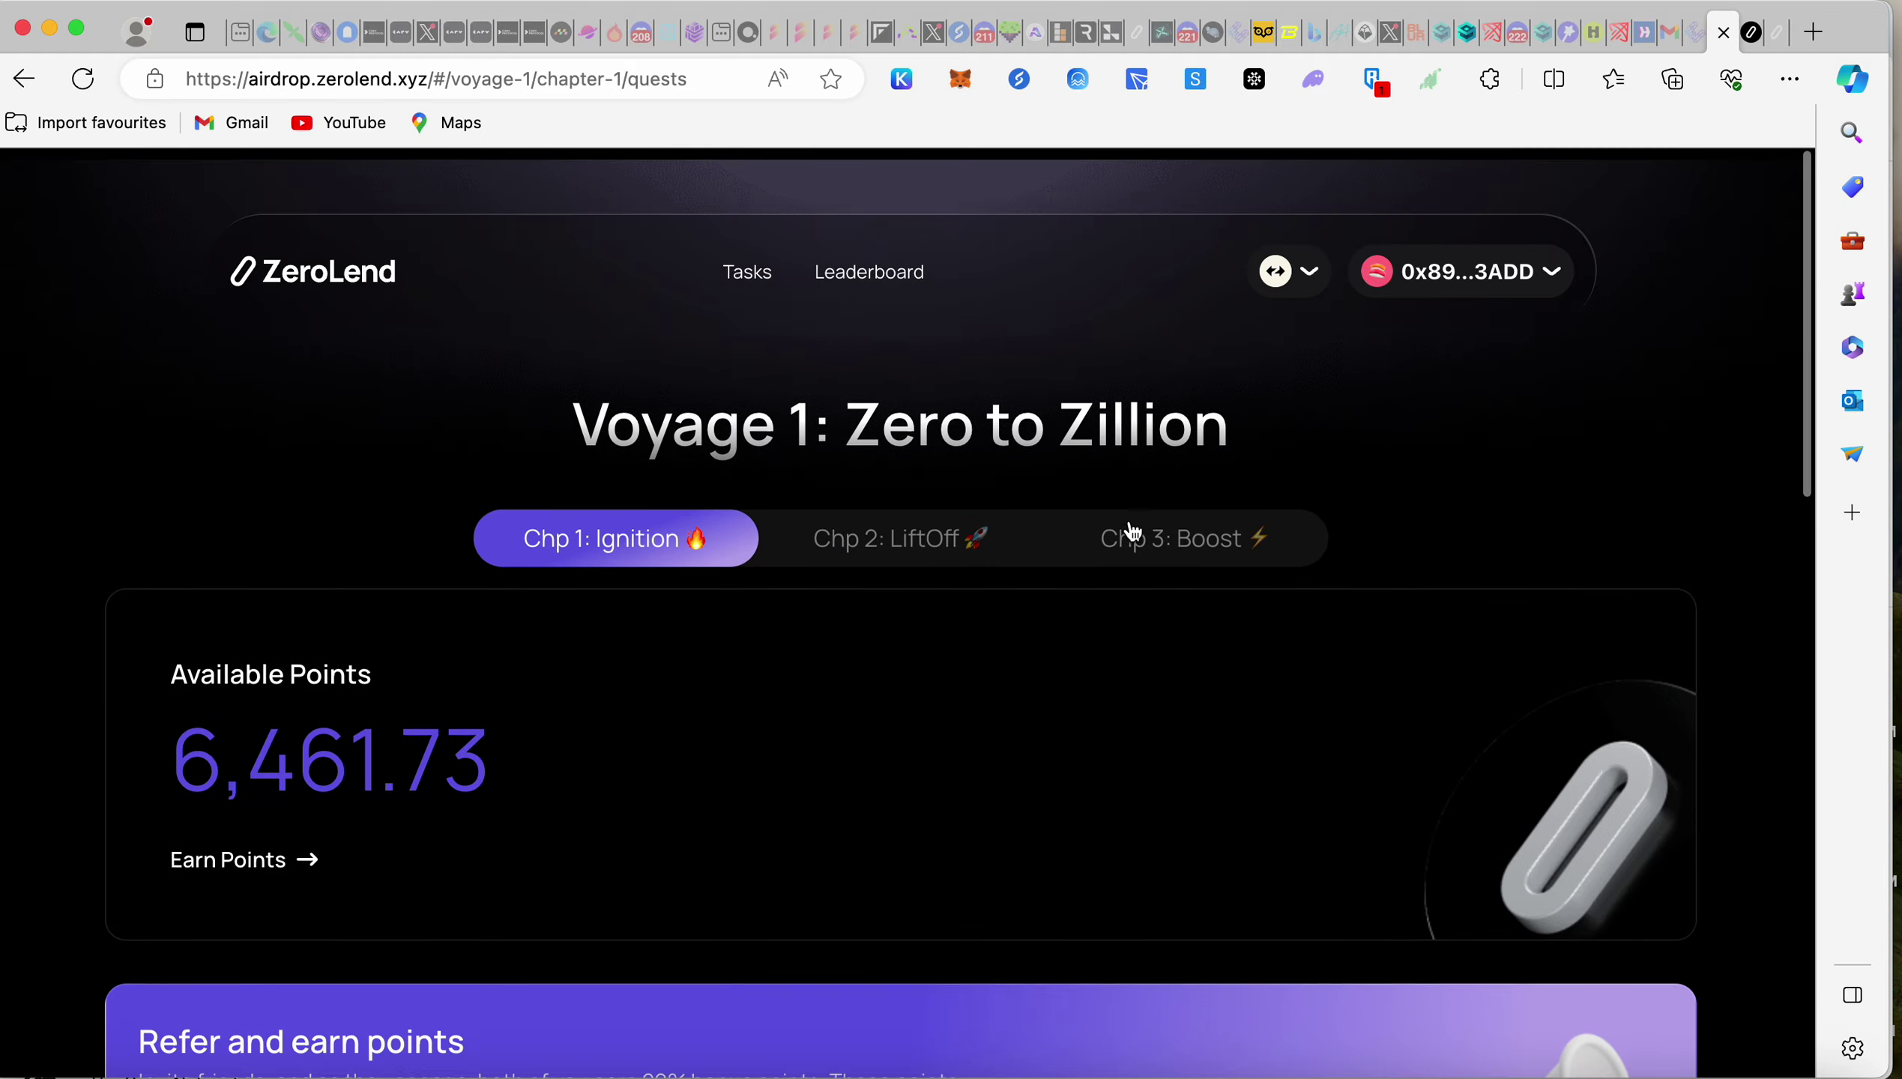
scroll(990, 740, down, 12)
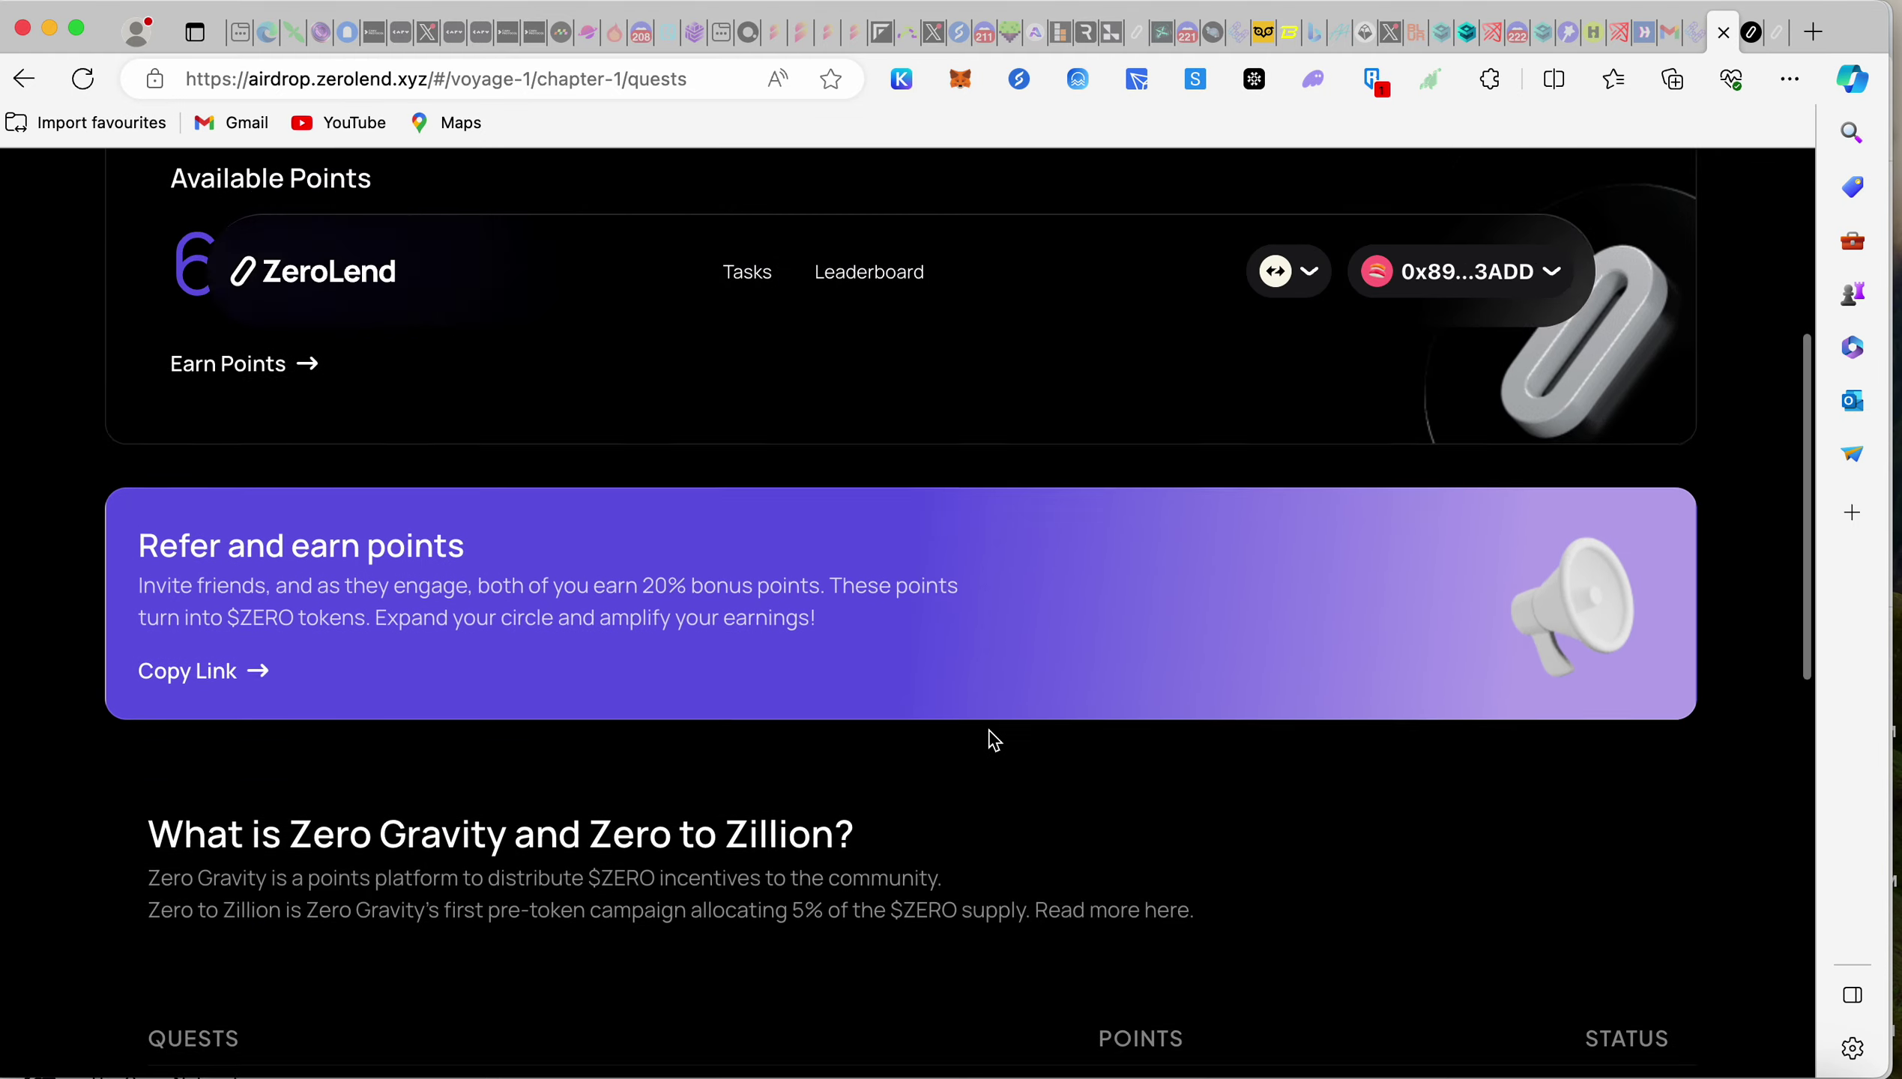
scroll(991, 740, up, 13)
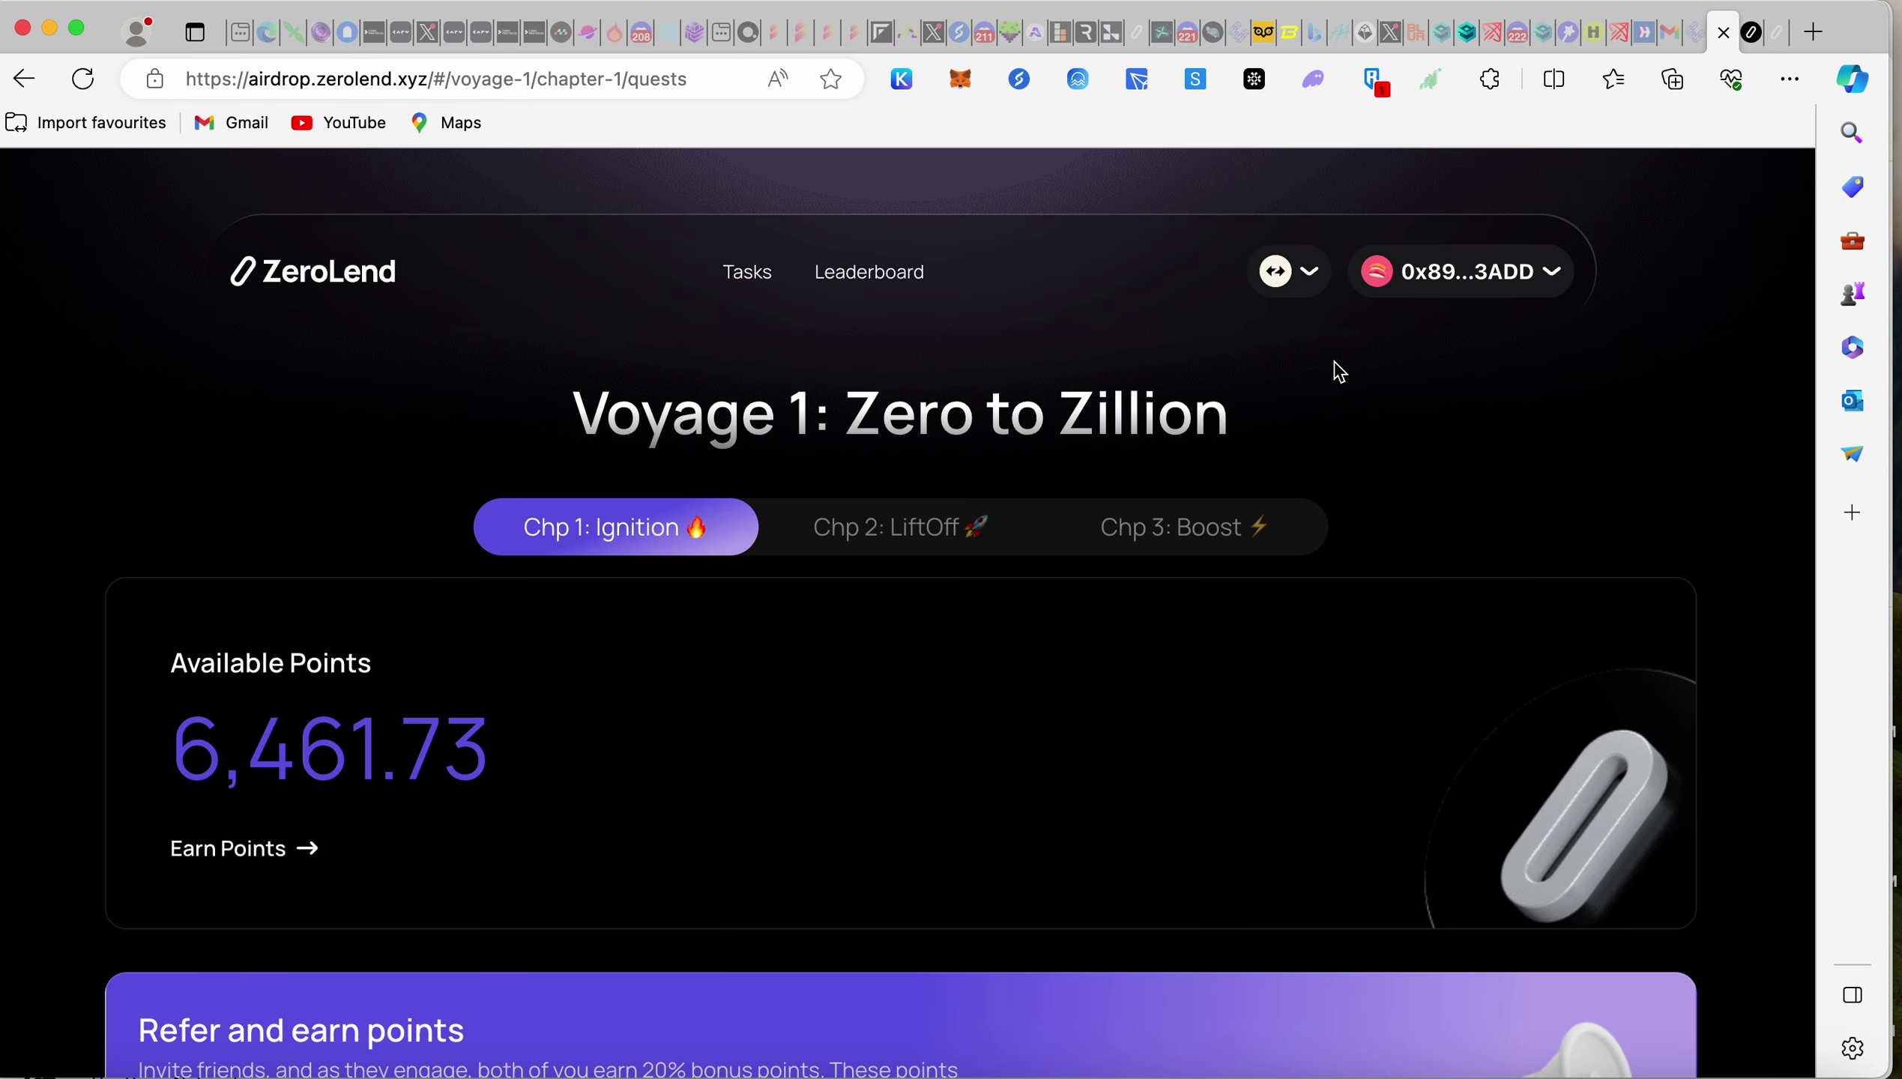
key(ctrl+Up)
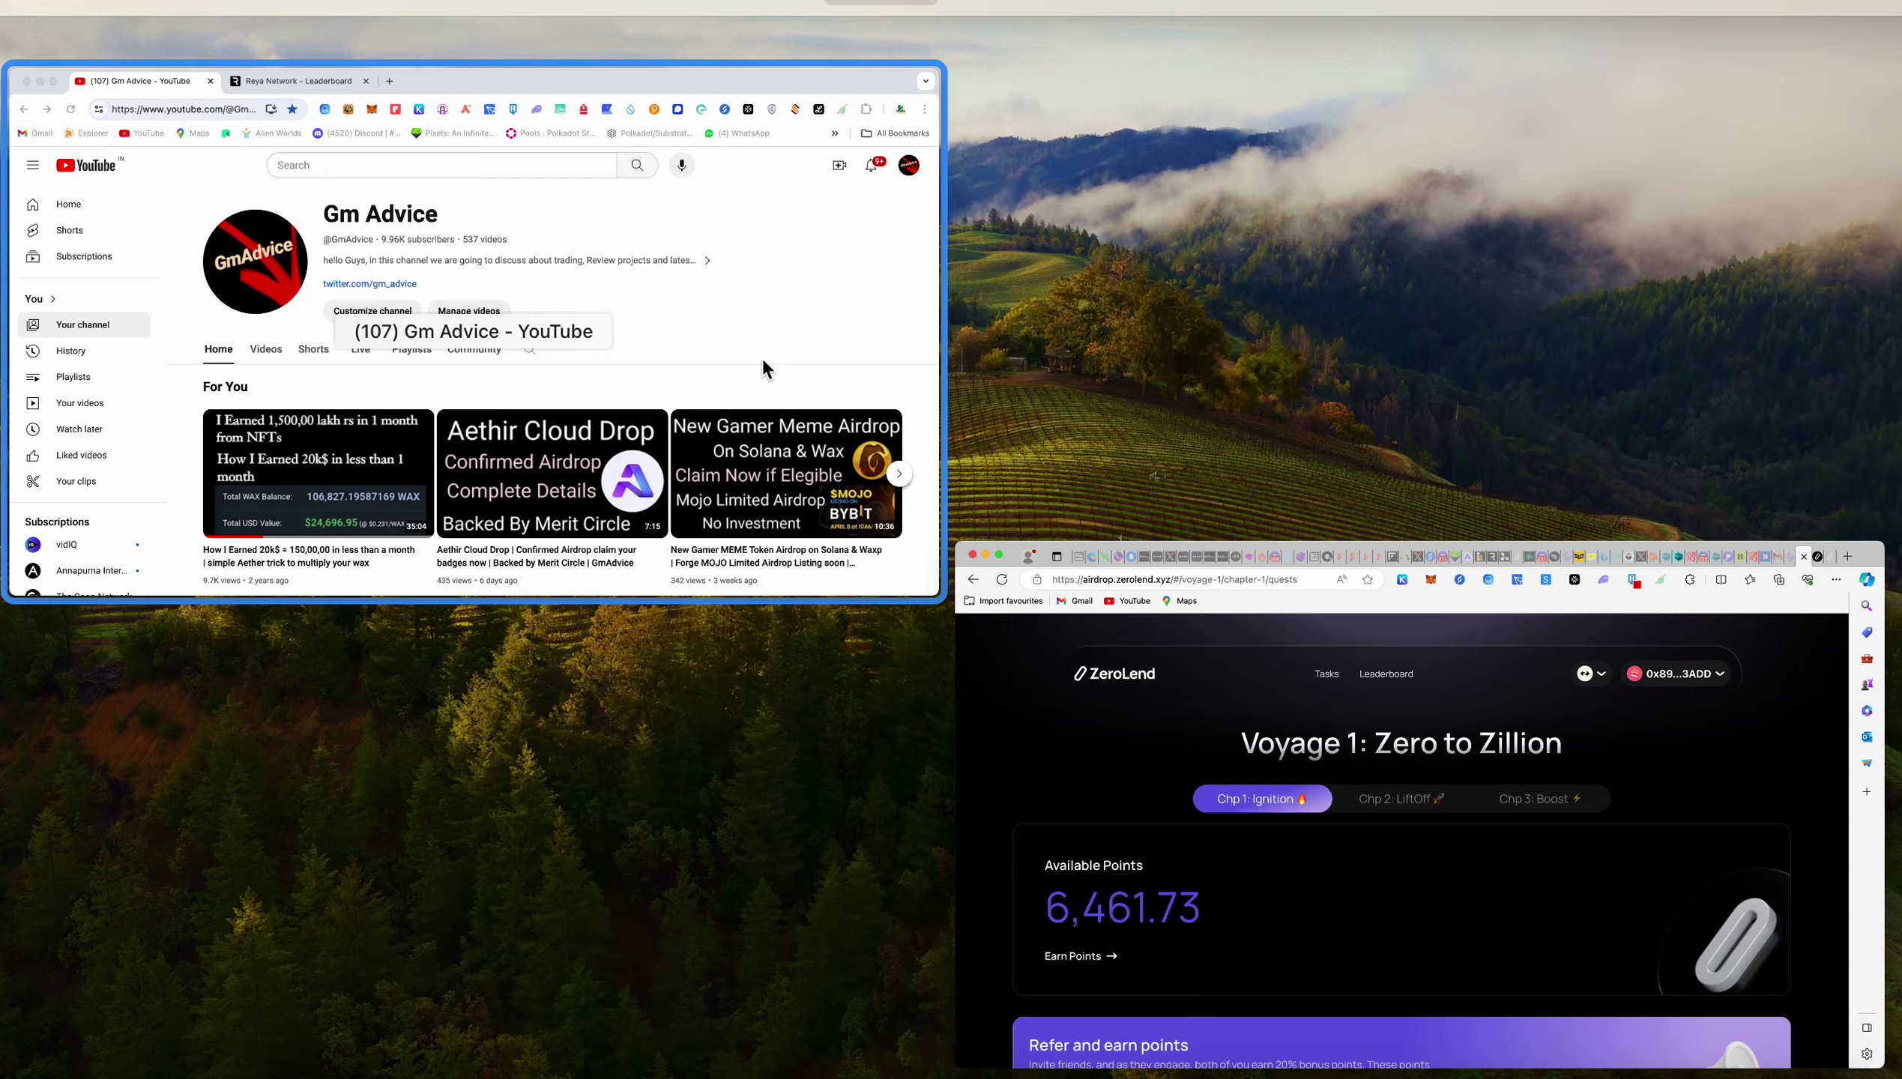
click(762, 358)
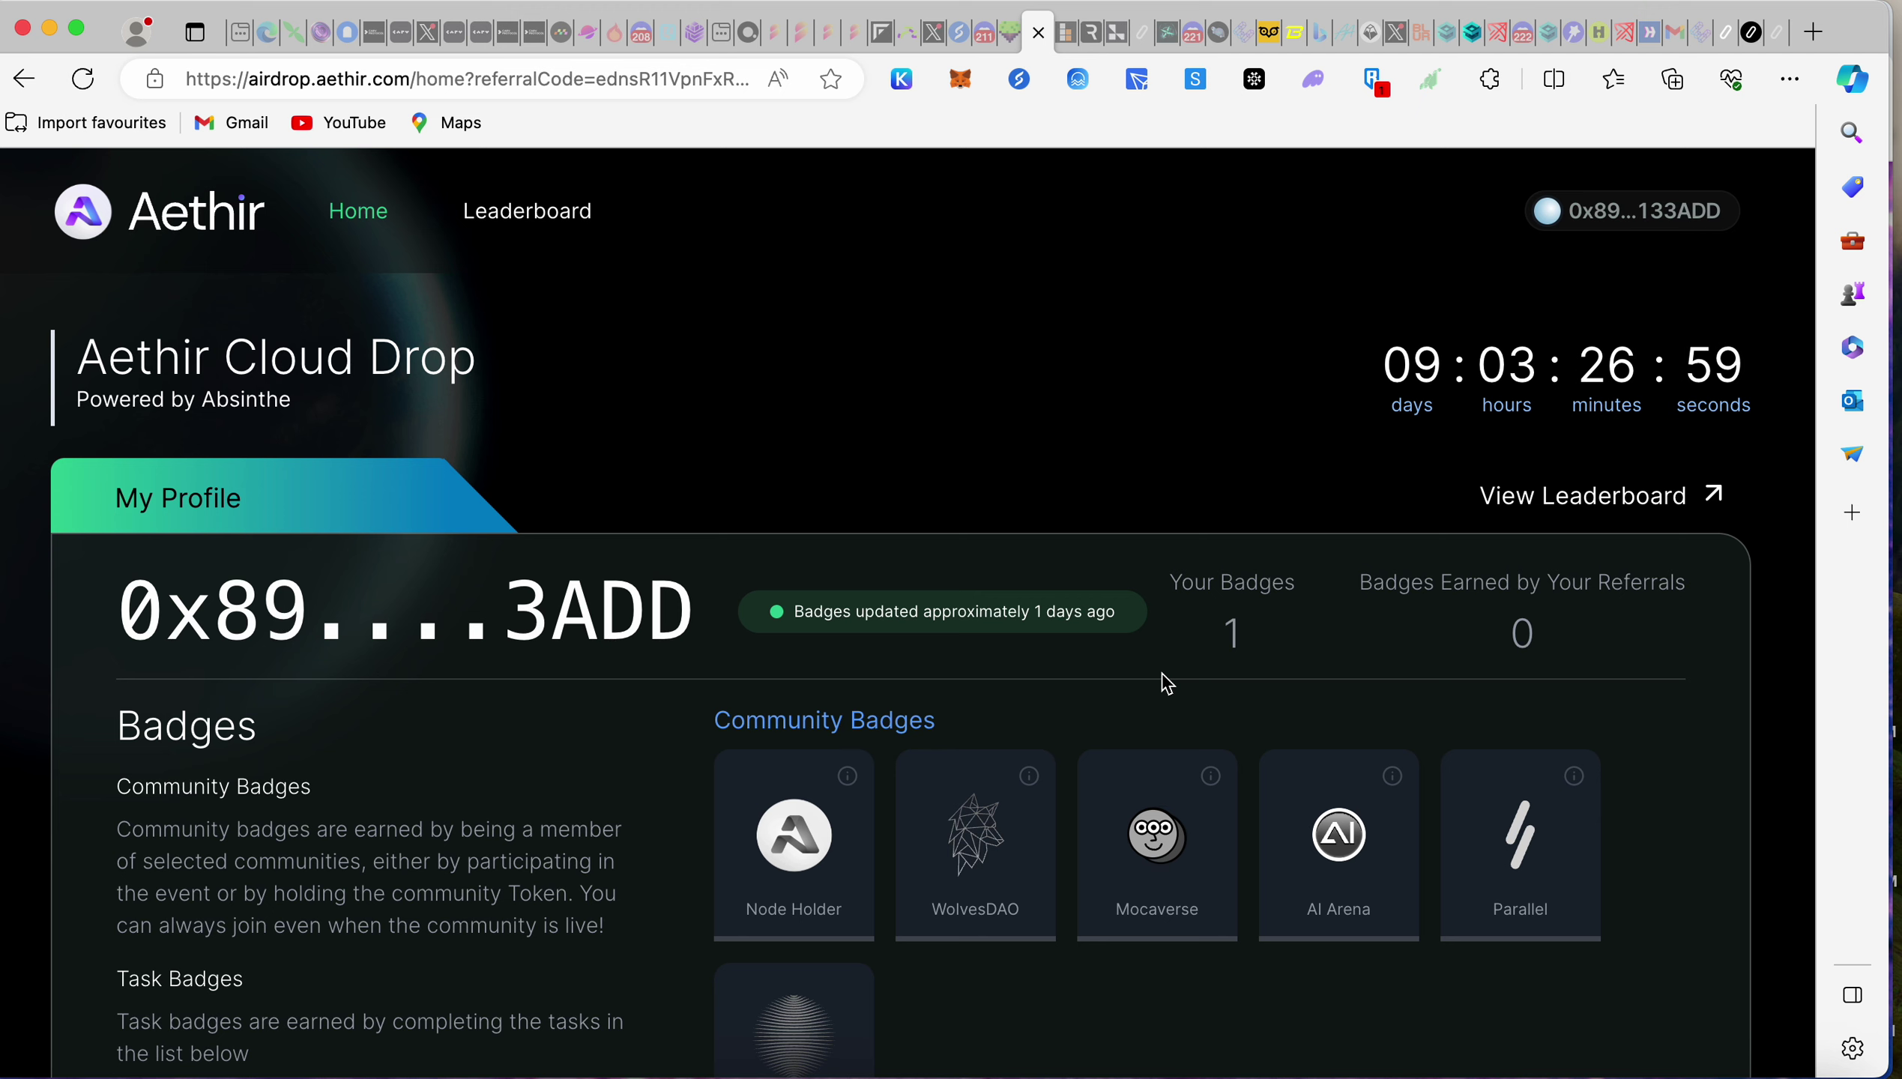
- Examine the Aethir Cloud Drop profile's community and task badges and the tasks for buying a node, Galxe and referrals
scroll(1167, 682, down, 10)
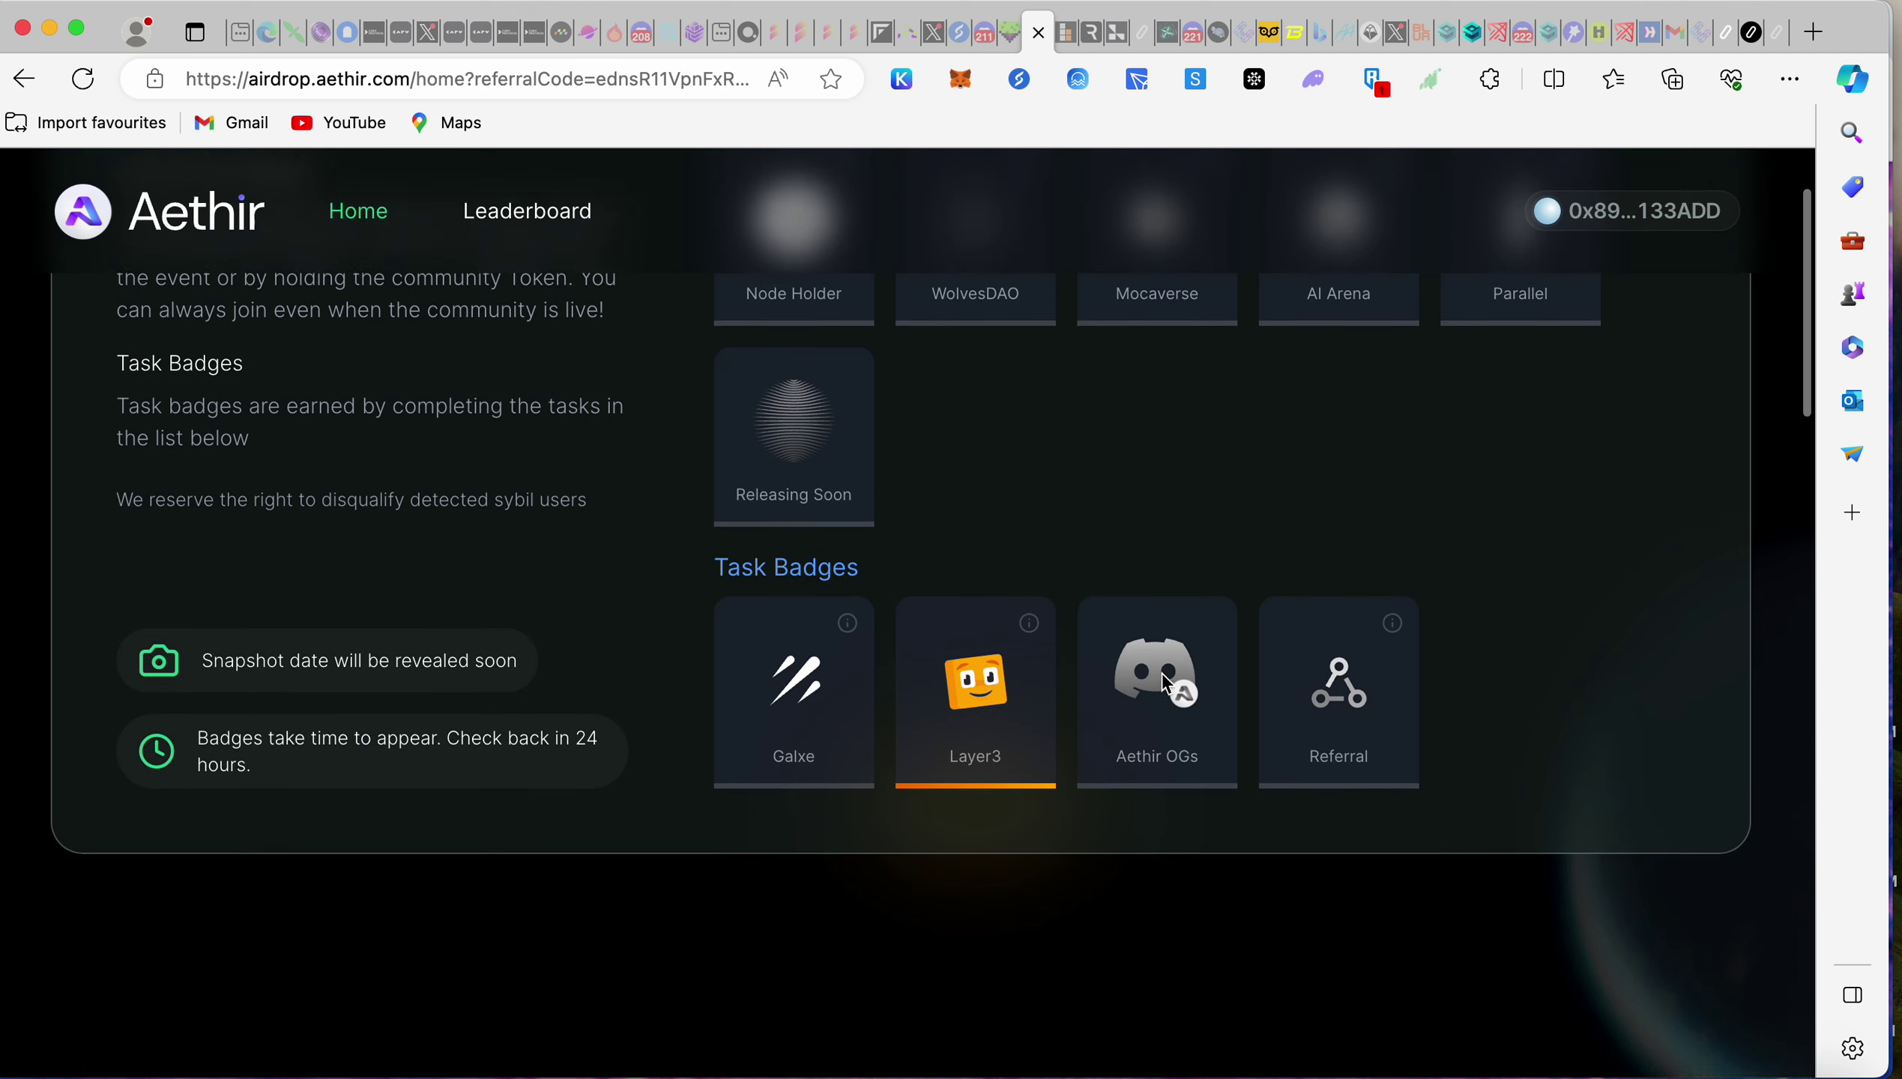
scroll(1168, 683, down, 2)
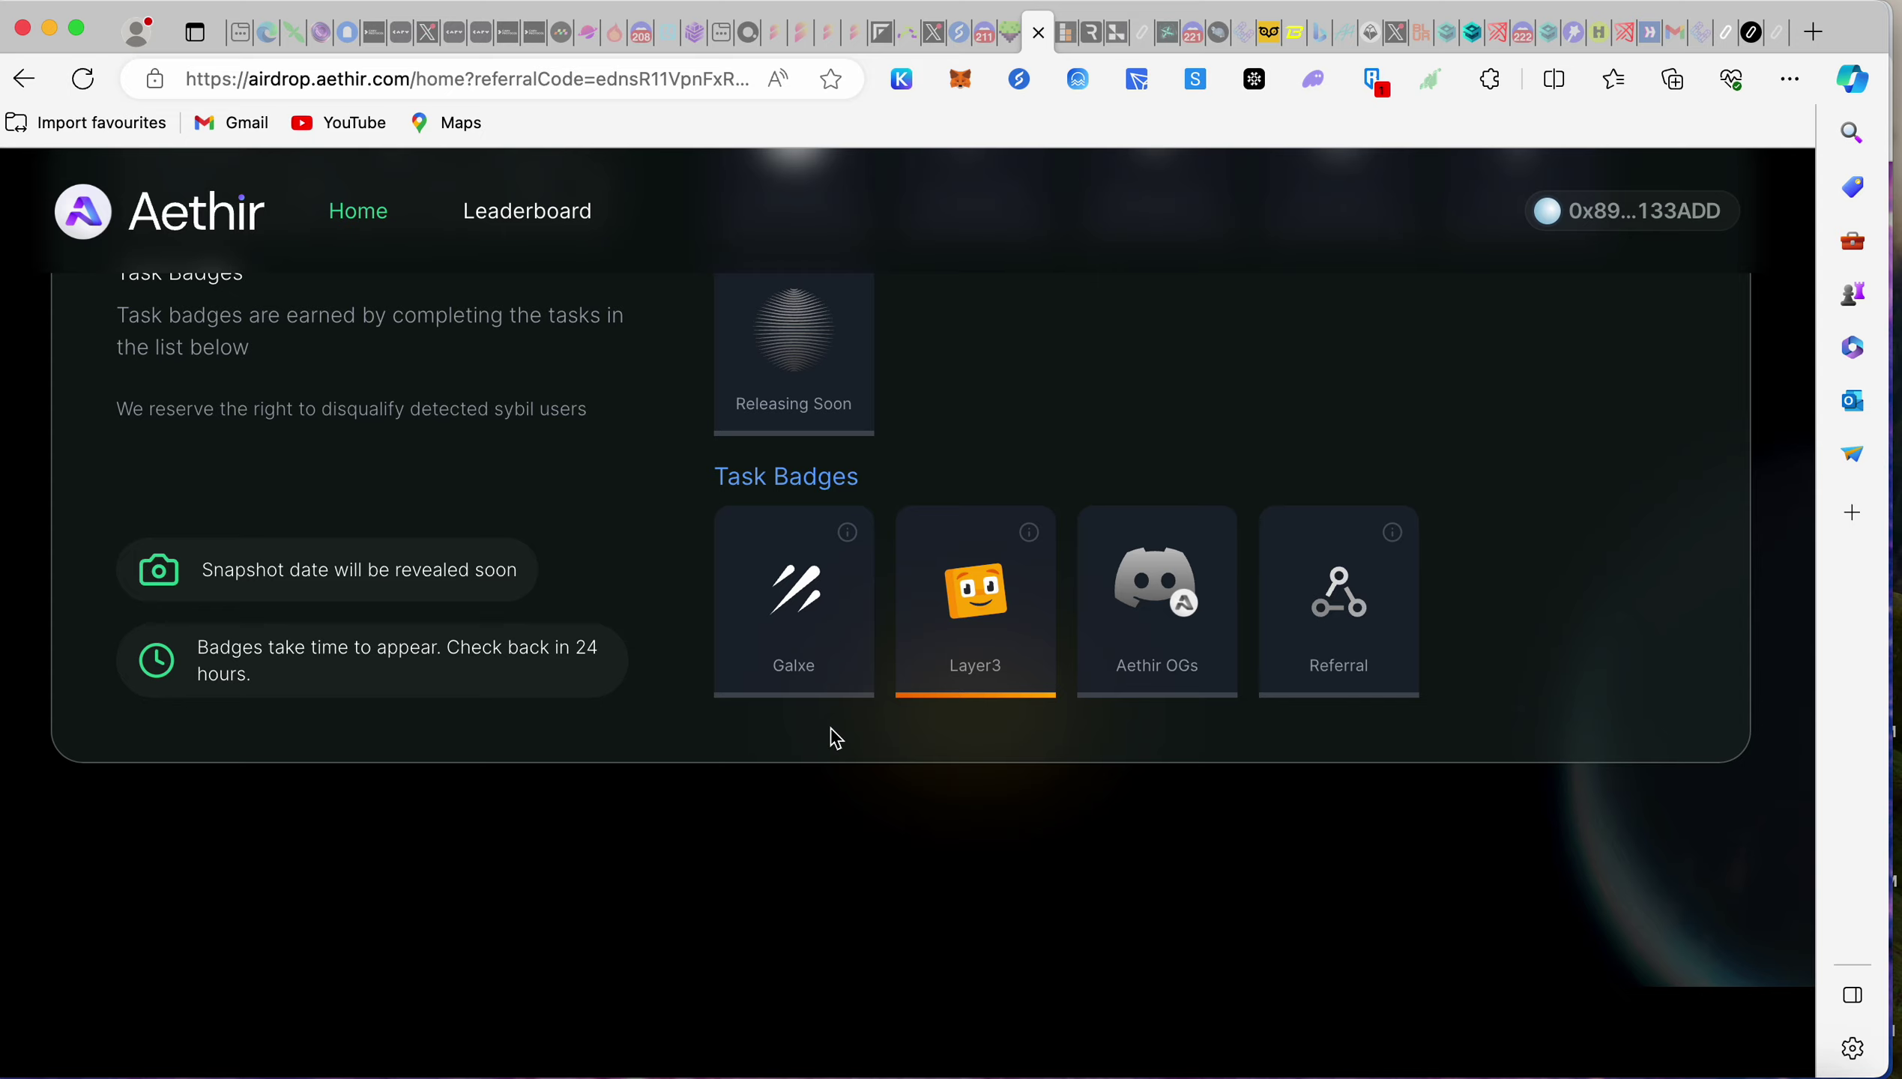
scroll(834, 736, down, 20)
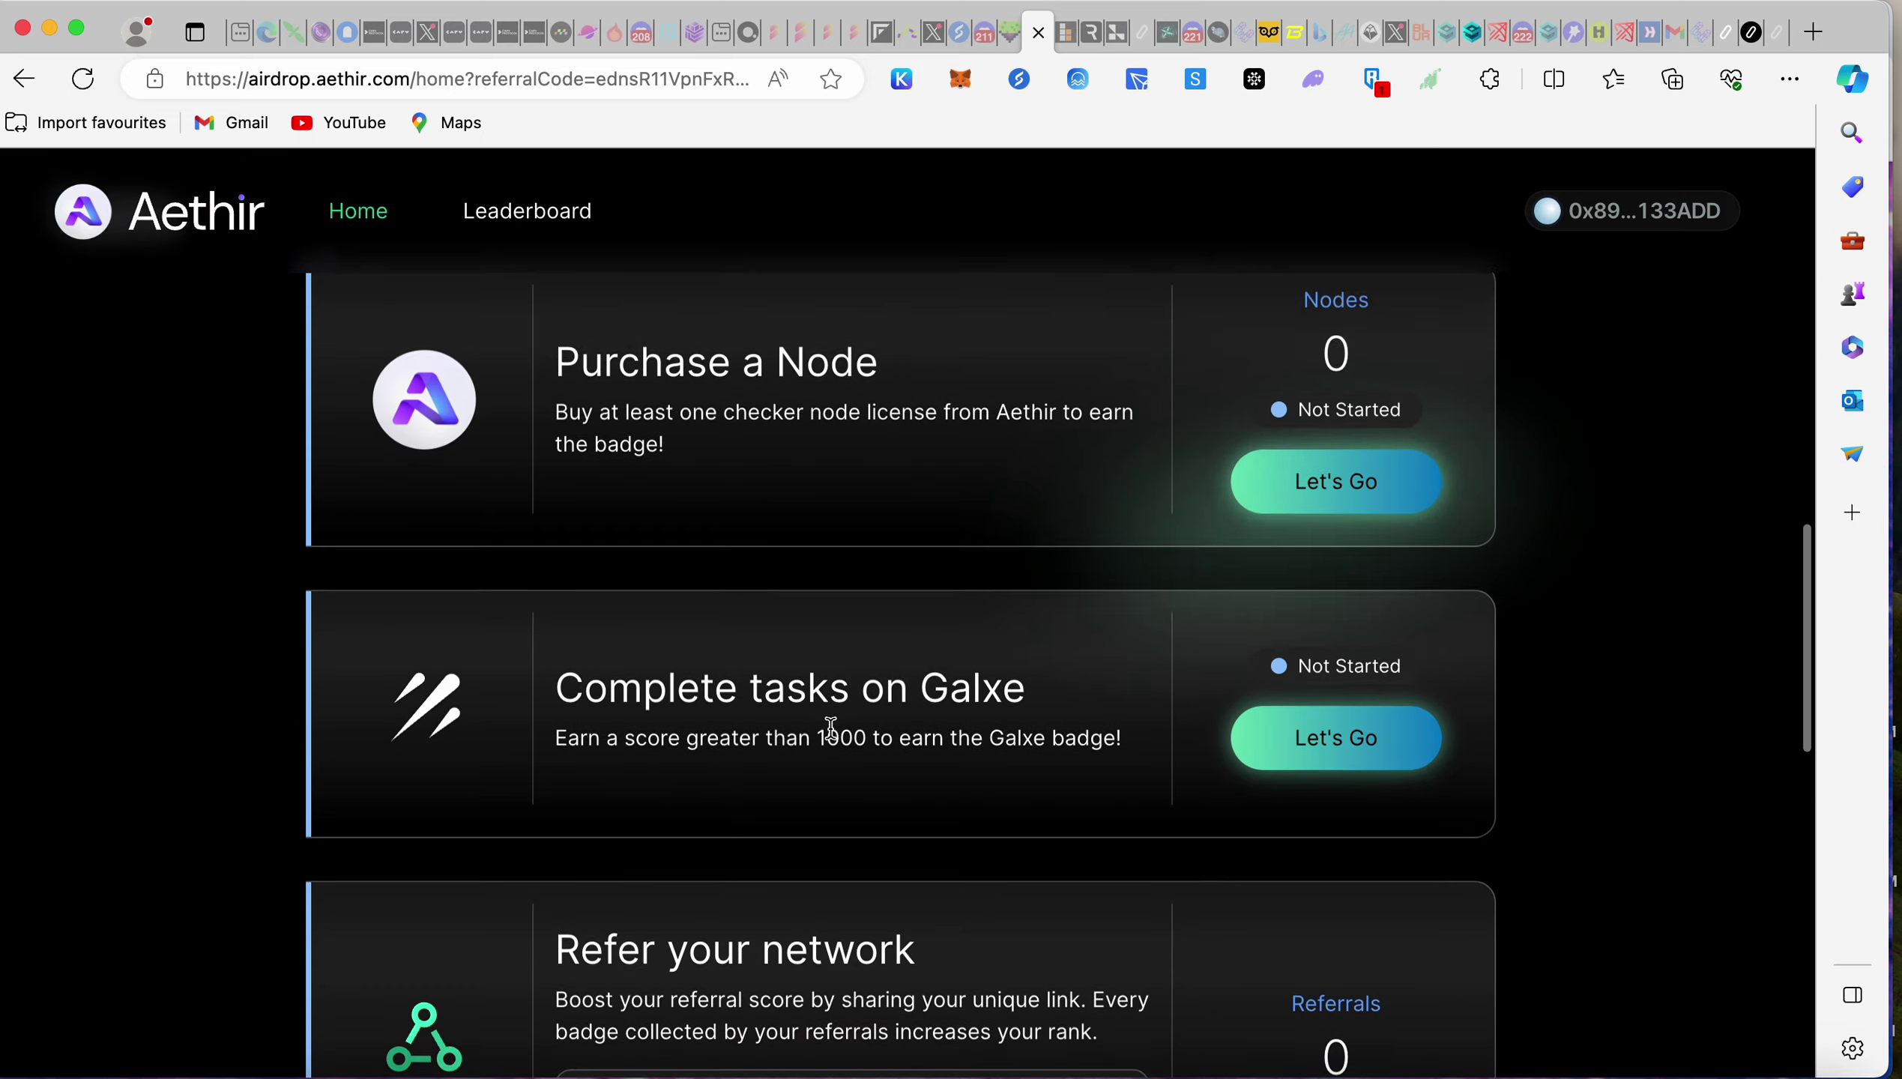
scroll(831, 729, down, 6)
scroll(831, 728, up, 8)
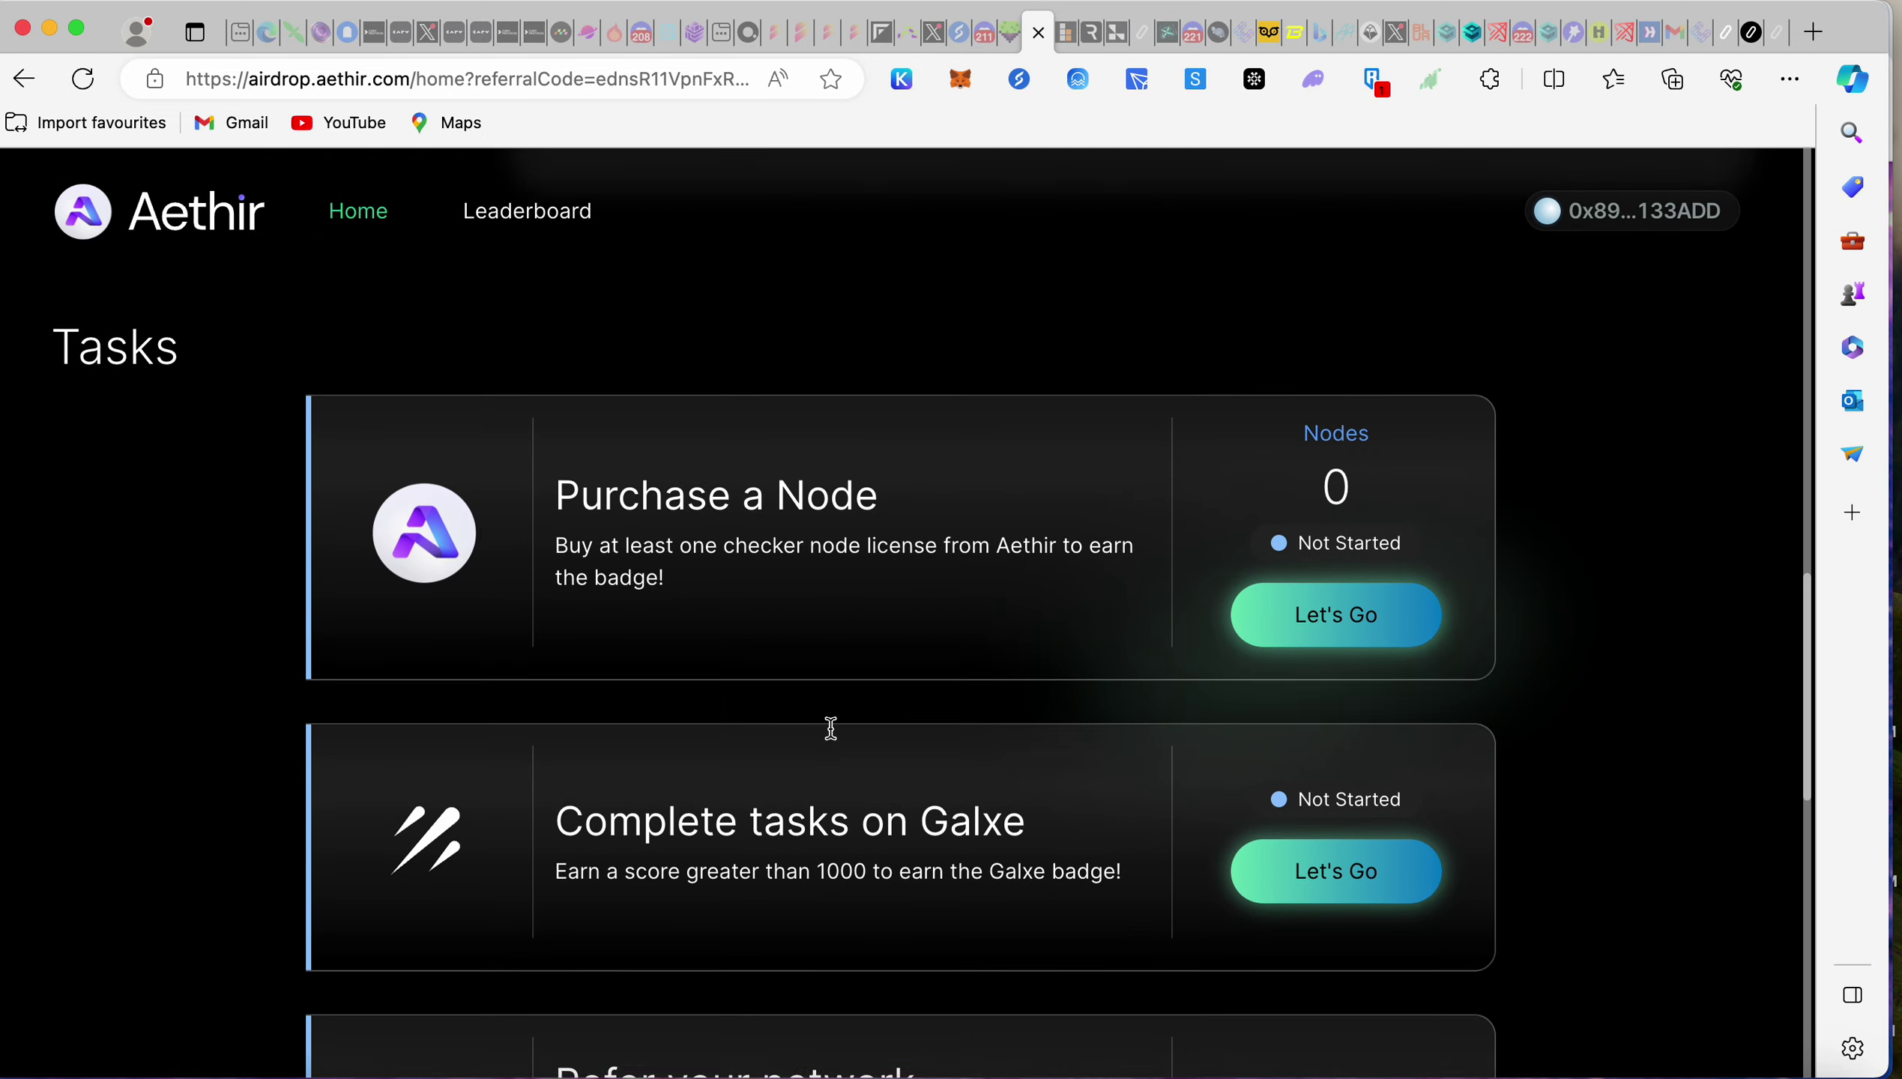
scroll(830, 731, down, 8)
scroll(1257, 604, up, 5)
scroll(1330, 513, down, 2)
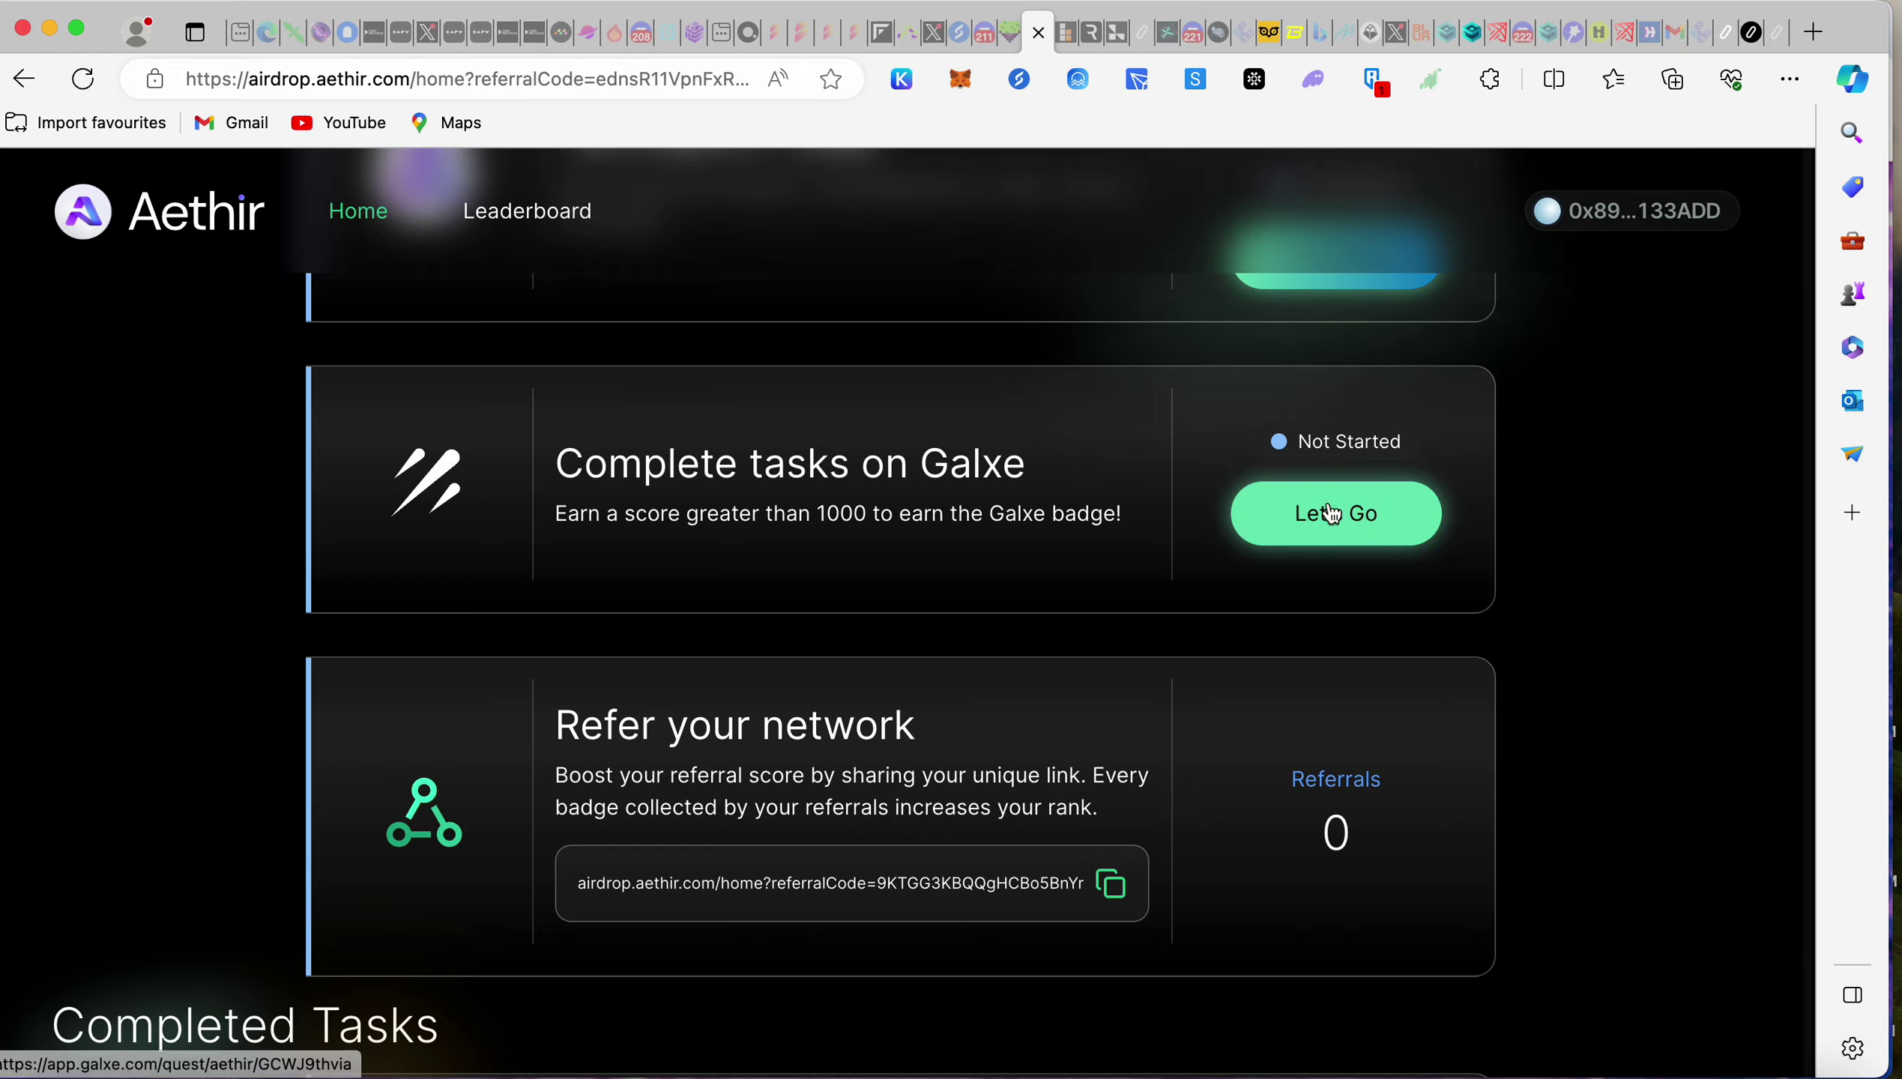
- Open the "Complete tasks on Galxe" task from Aethir Cloud Drop and review the tasks of Aethir Cloud Drop Quest - 1
click(1331, 514)
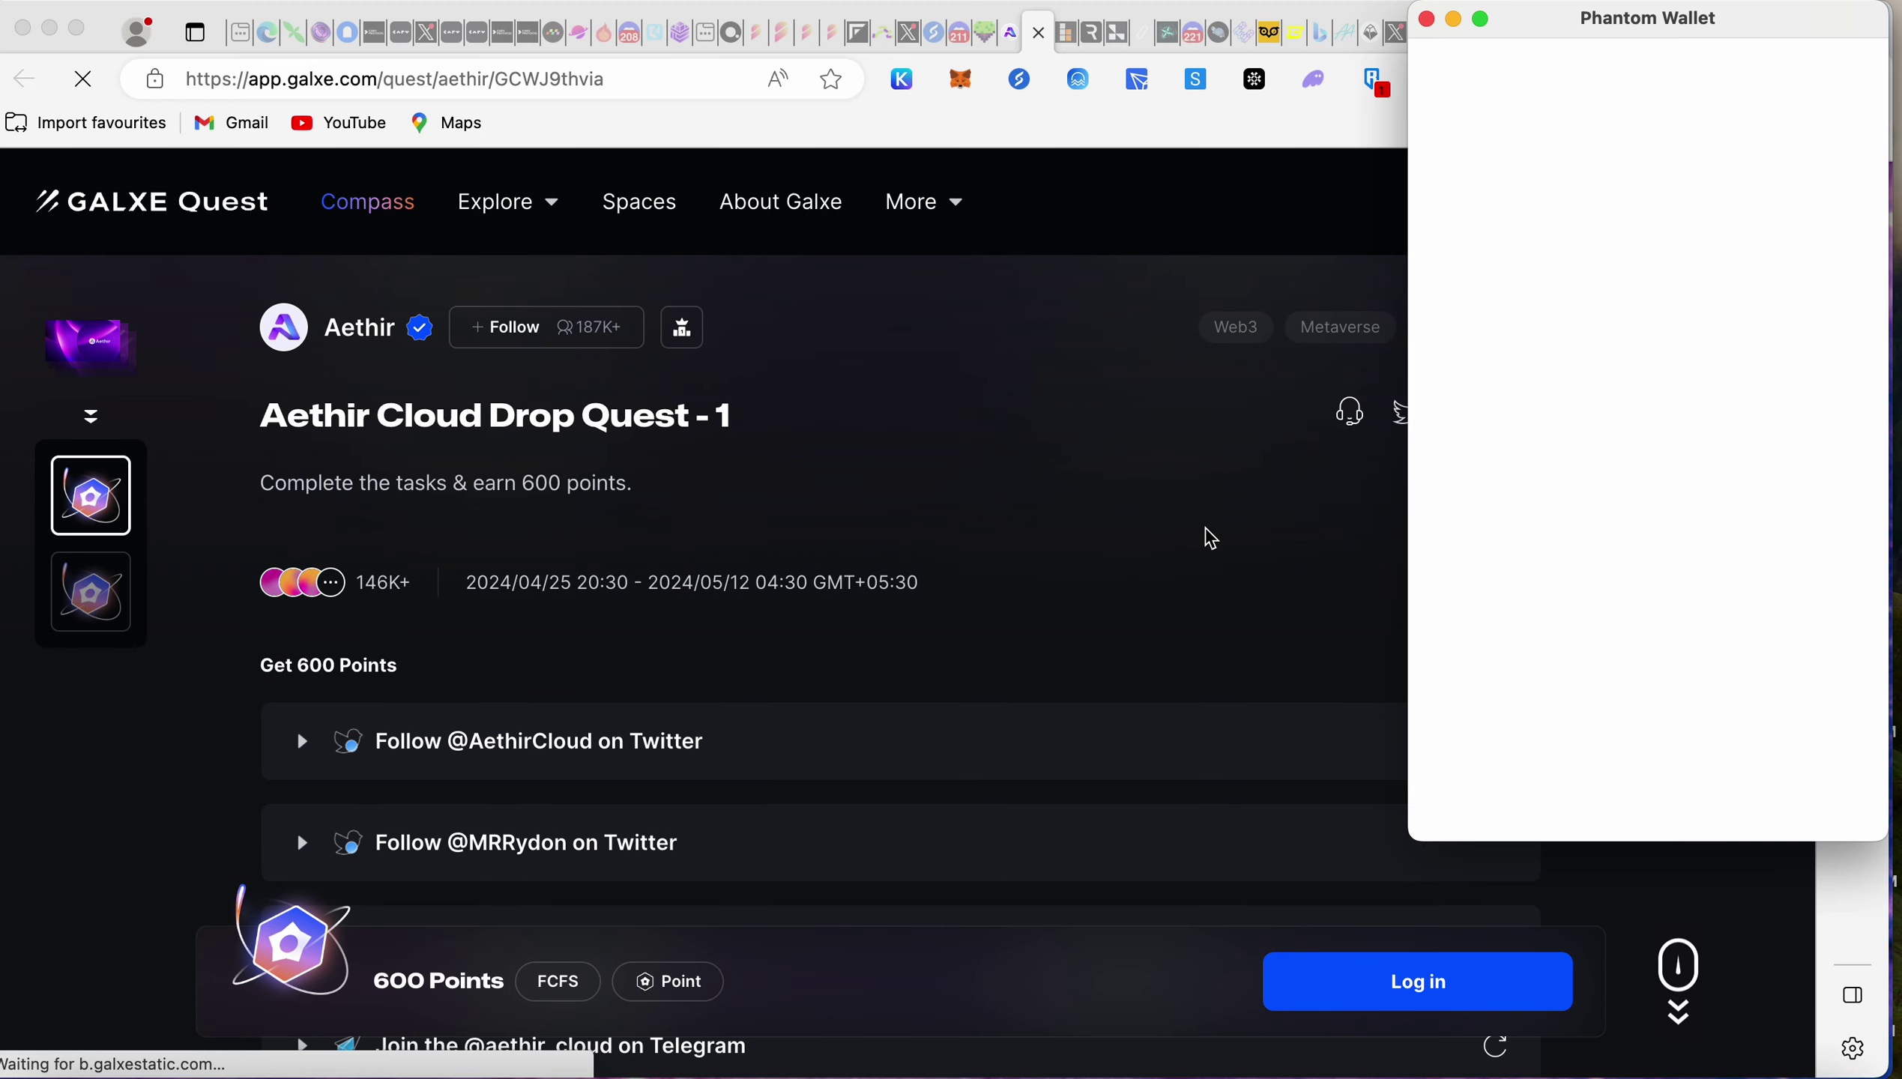
click(1606, 618)
scroll(1096, 688, down, 7)
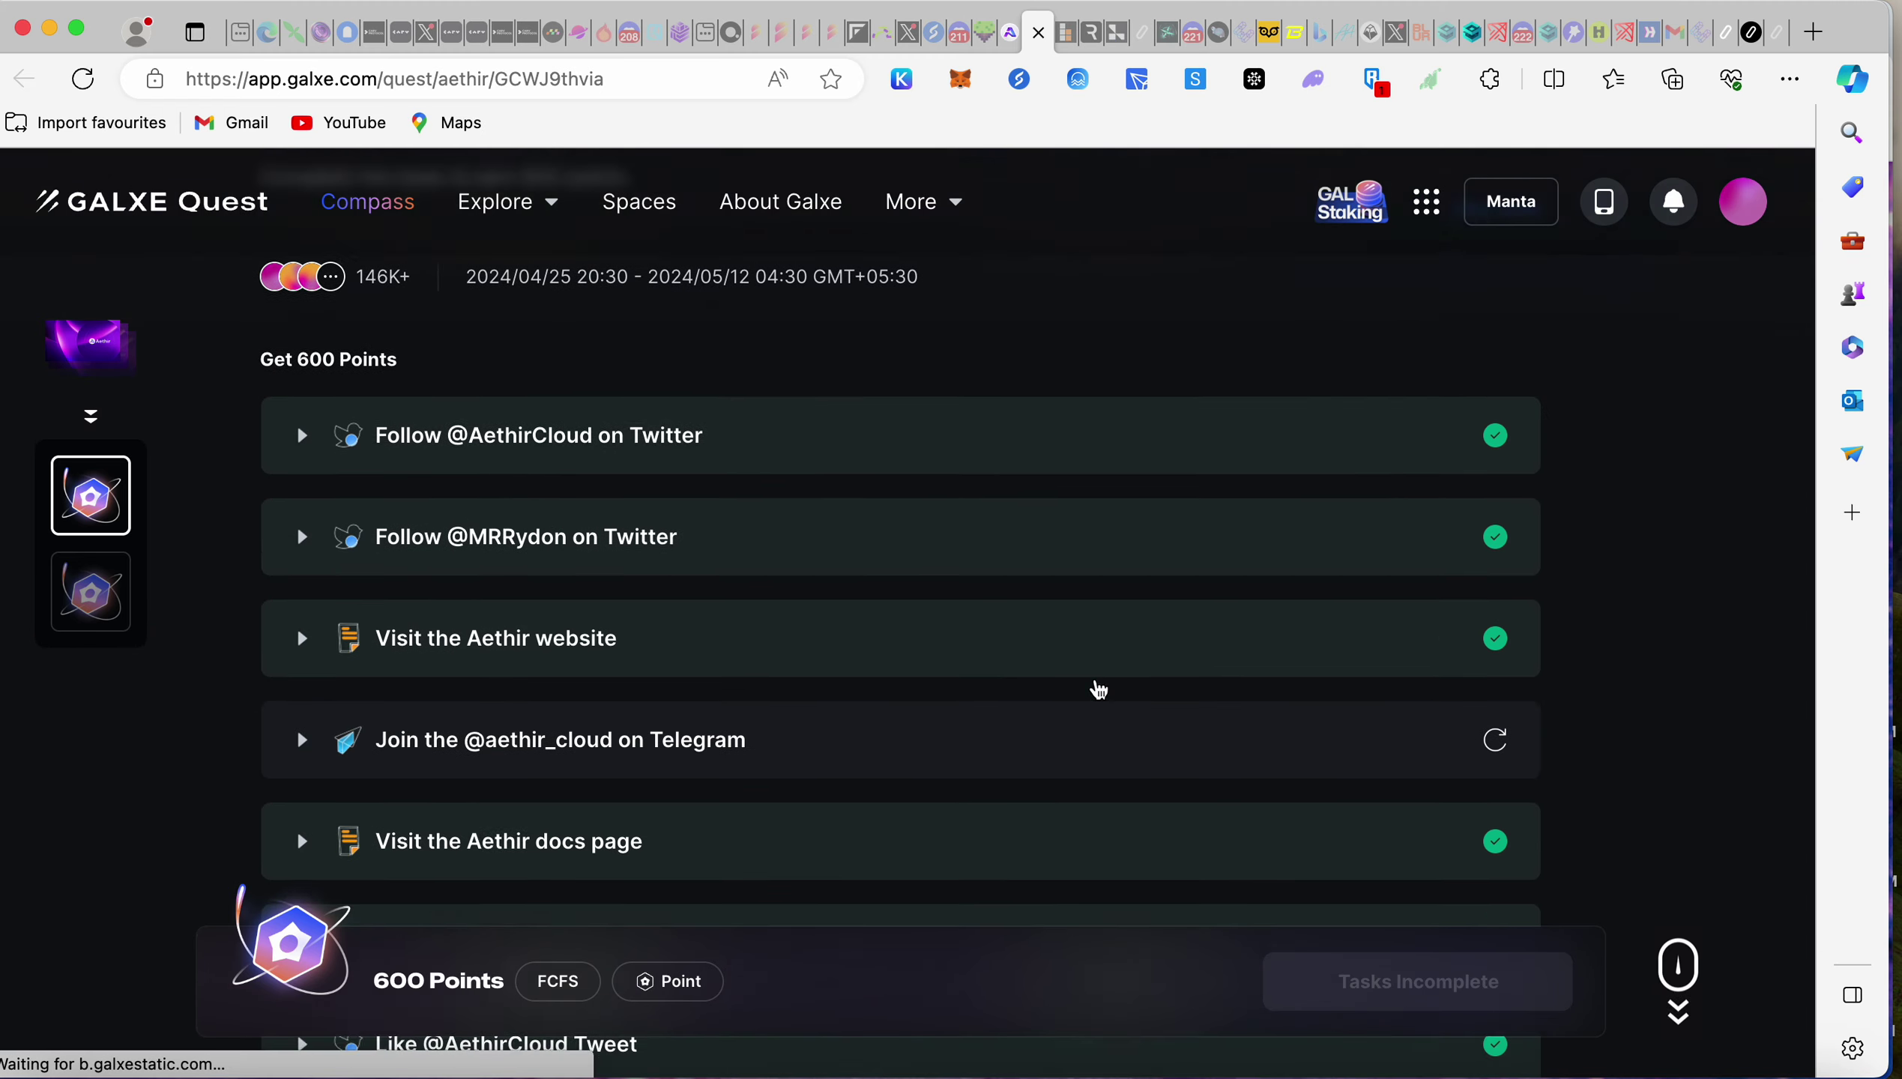
scroll(1097, 688, down, 5)
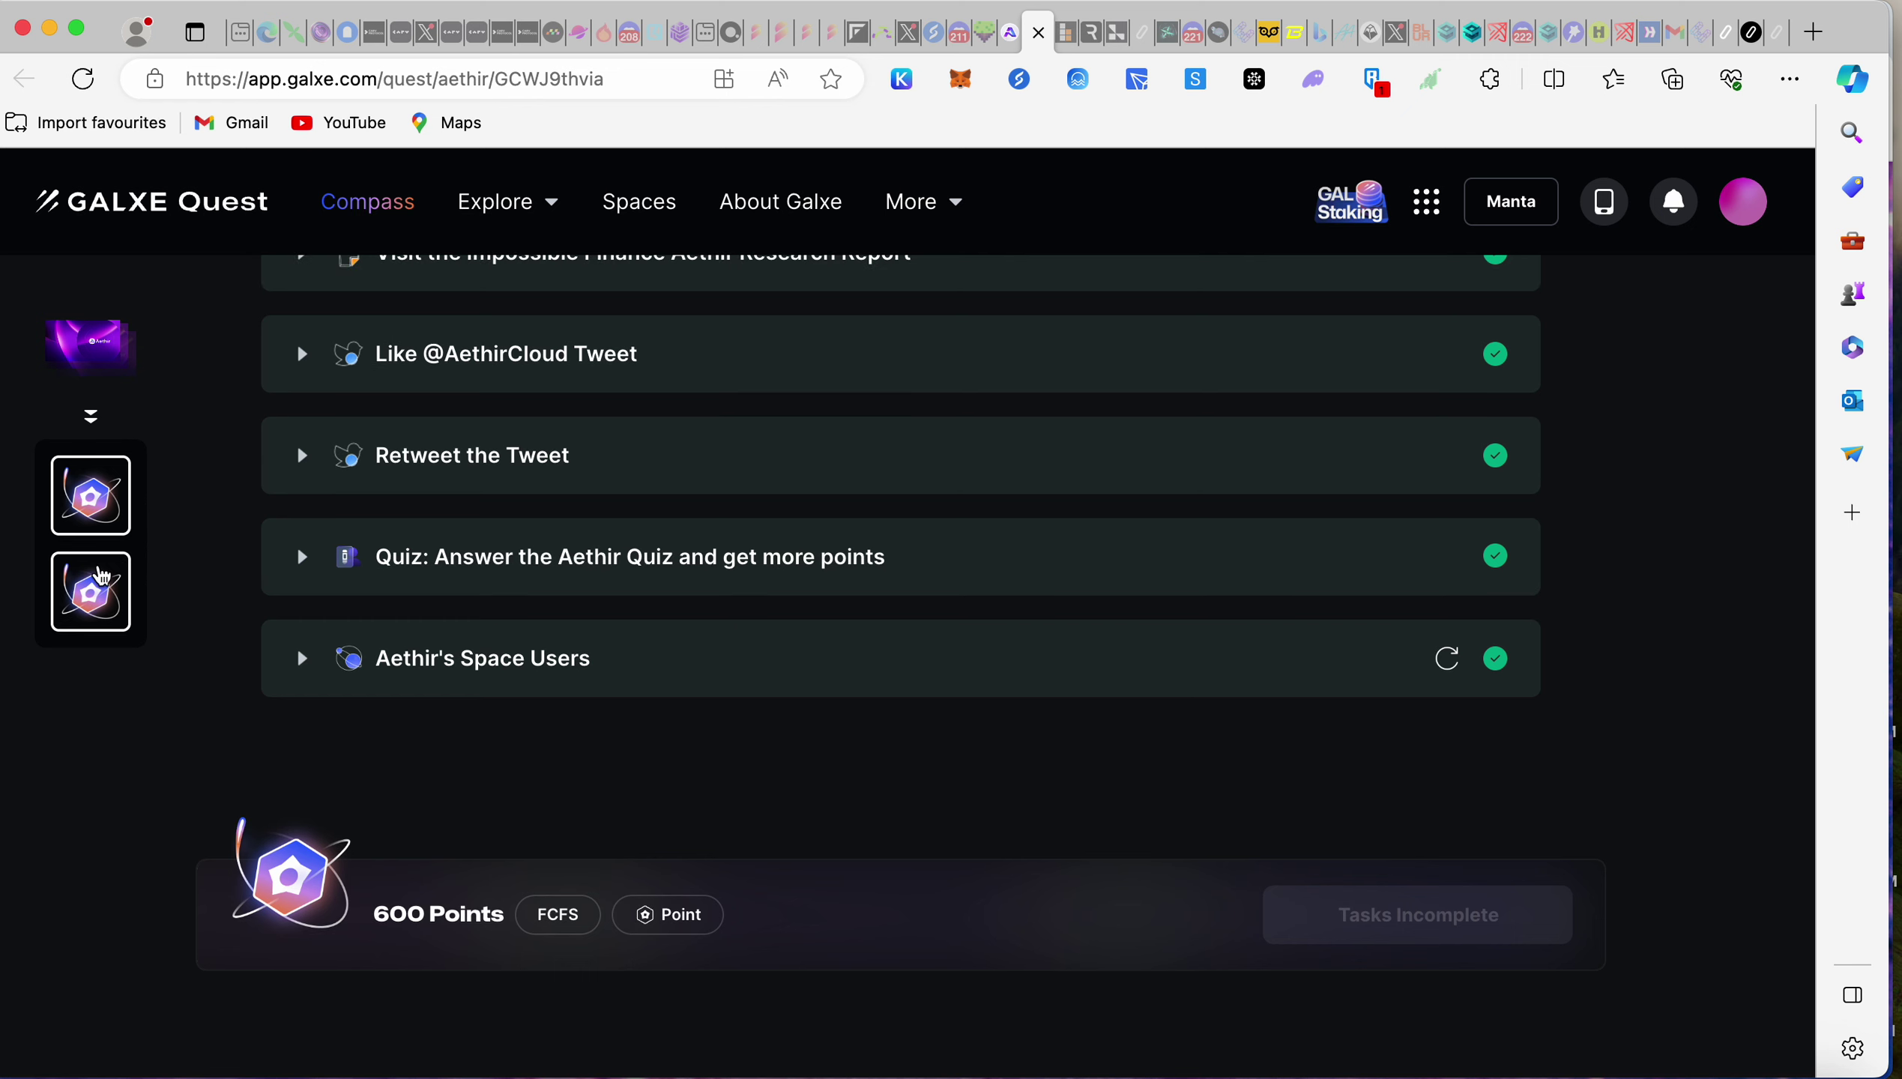
- Open Aethir Cloud Drop Quest - 2 on Galxe and review its 50-point groups of social and page-visit tasks
click(102, 594)
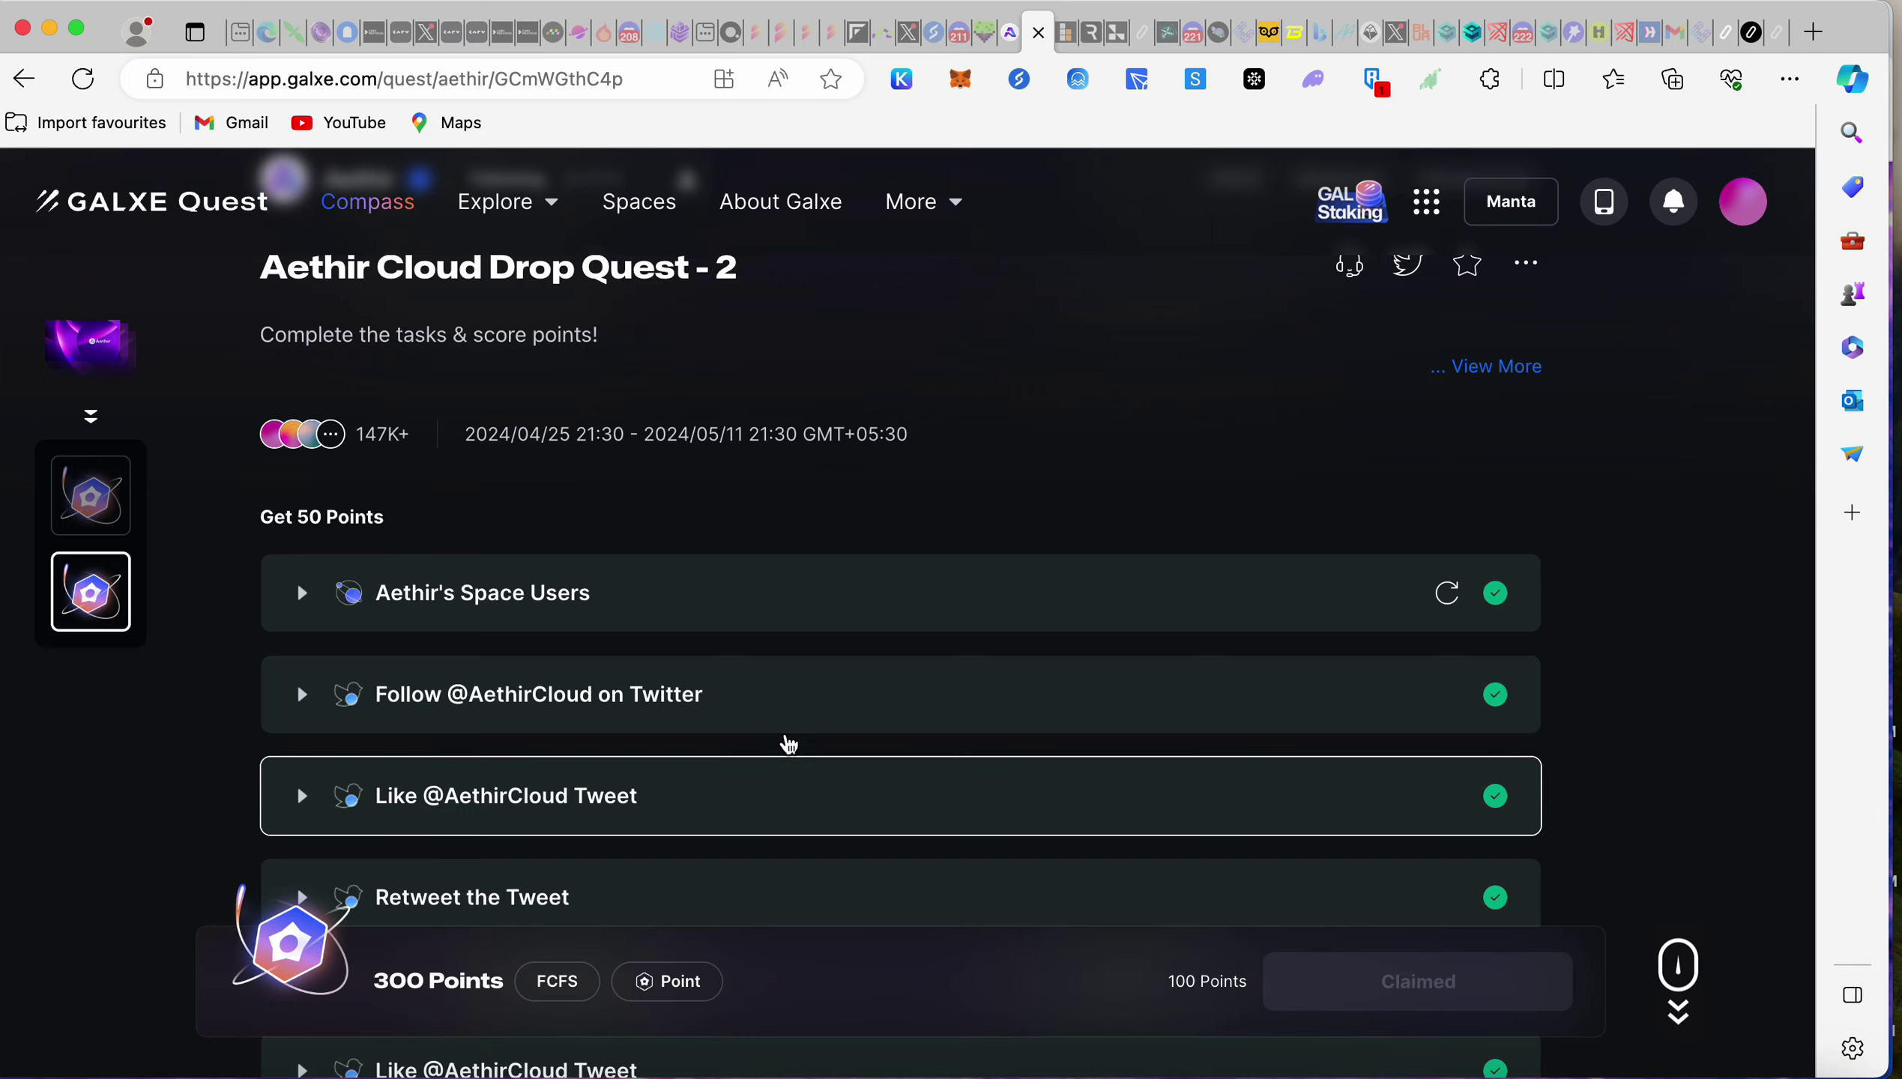
scroll(863, 679, down, 5)
scroll(863, 679, down, 10)
scroll(863, 679, up, 6)
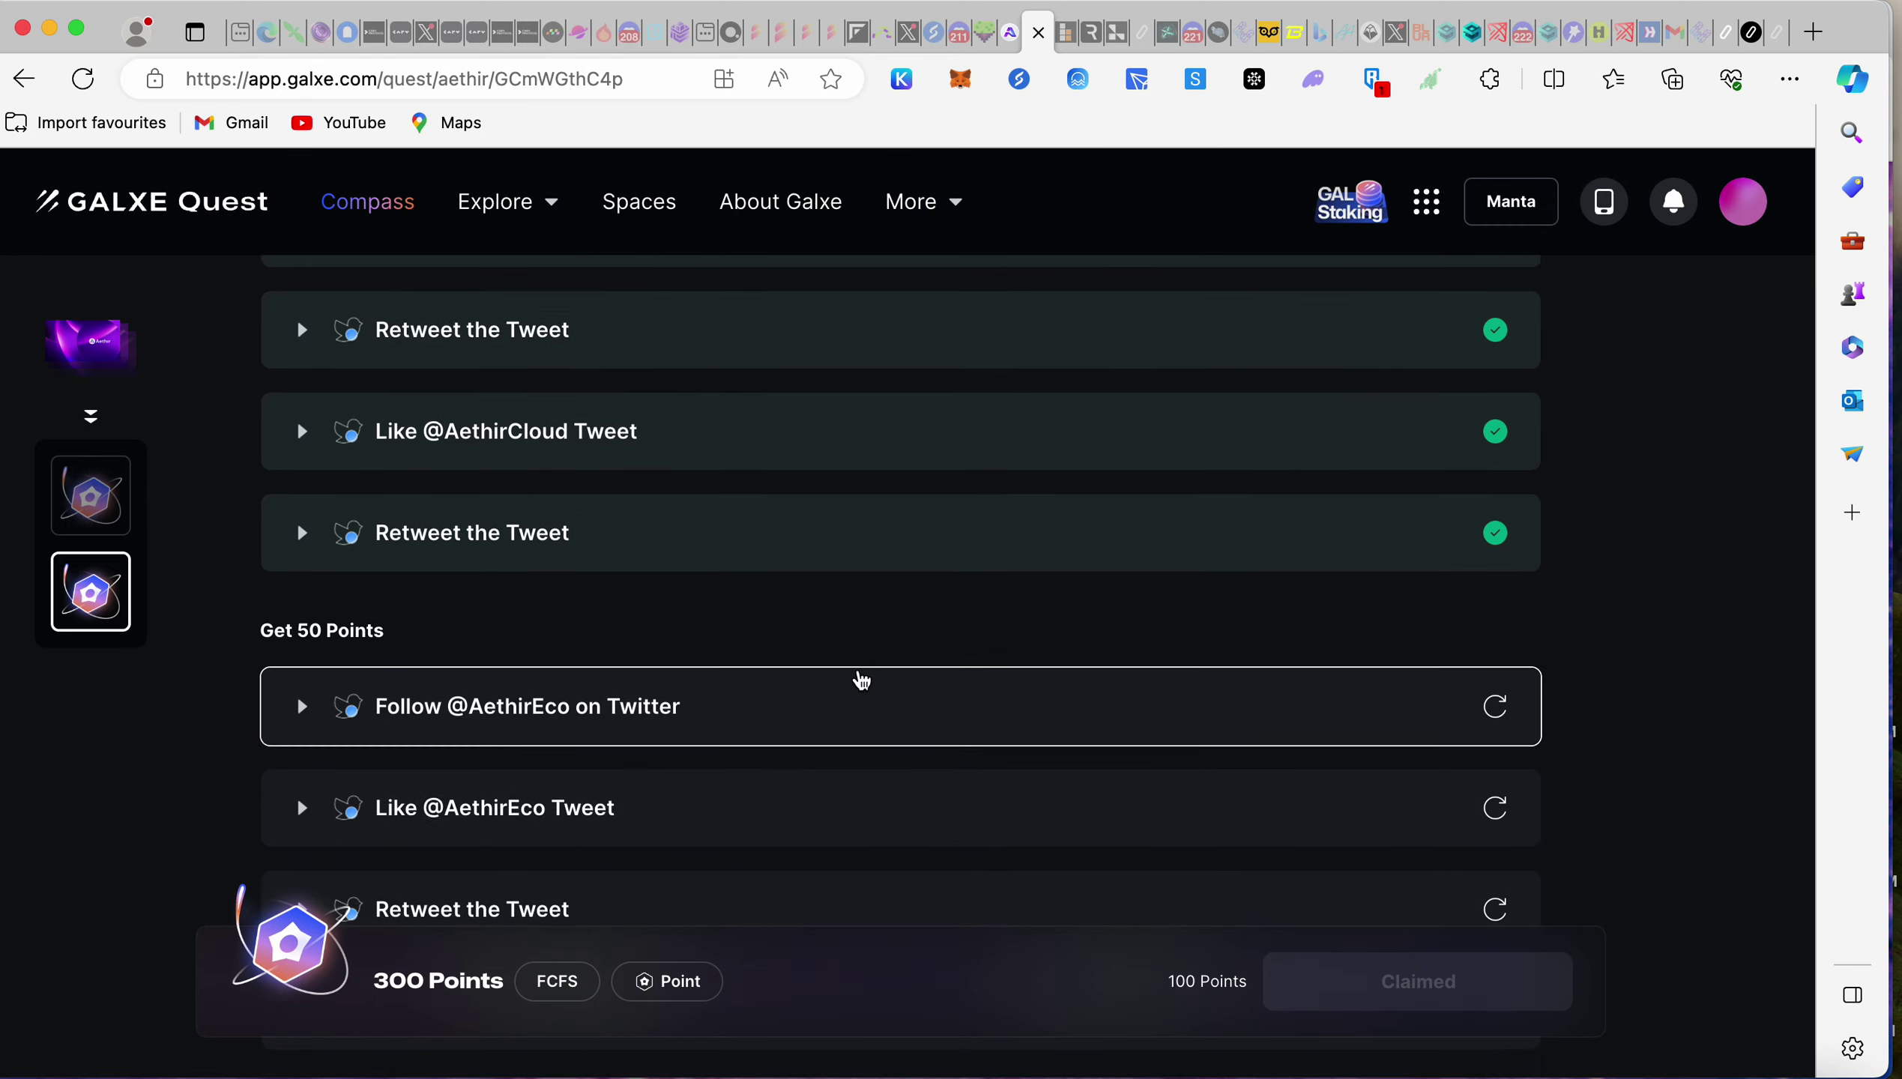
scroll(862, 679, down, 13)
scroll(862, 679, up, 2)
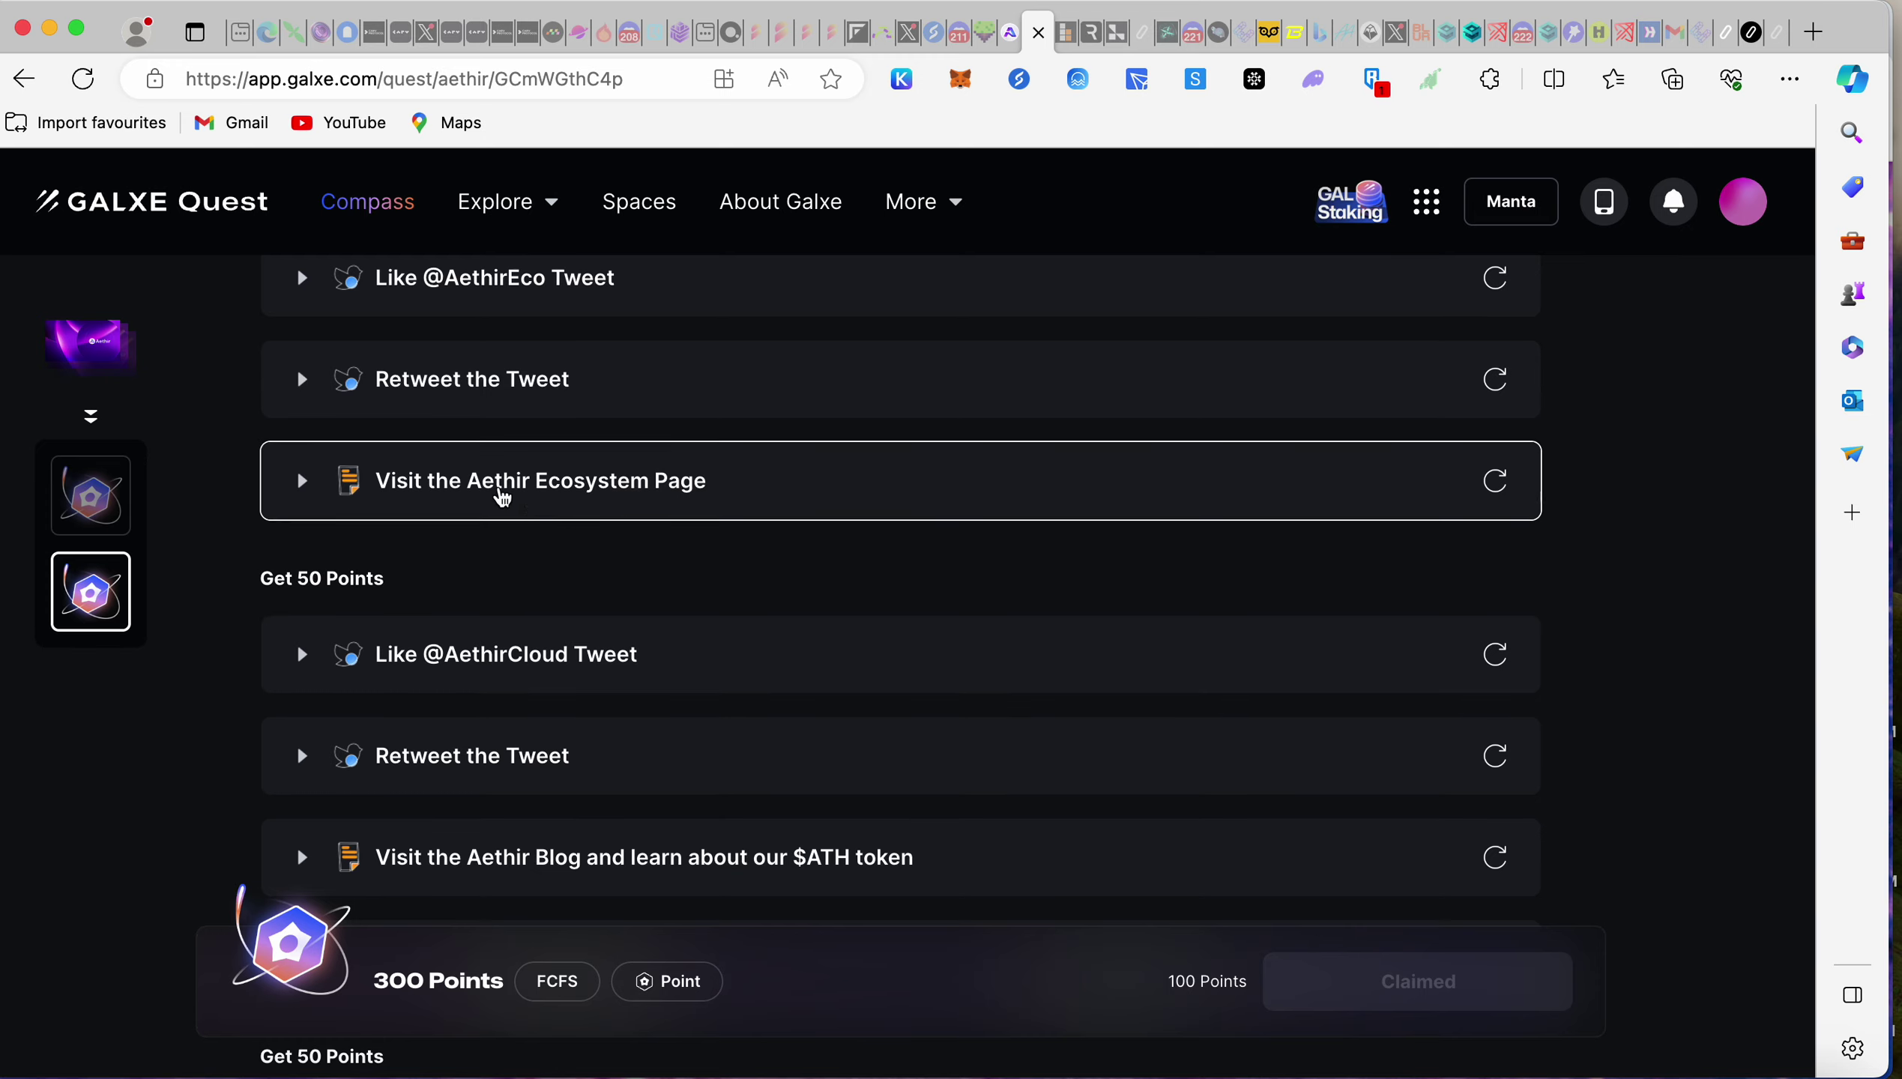
- Return to Aethir Cloud Drop Quest - 1 and recheck its task list and 600-point reward
click(104, 518)
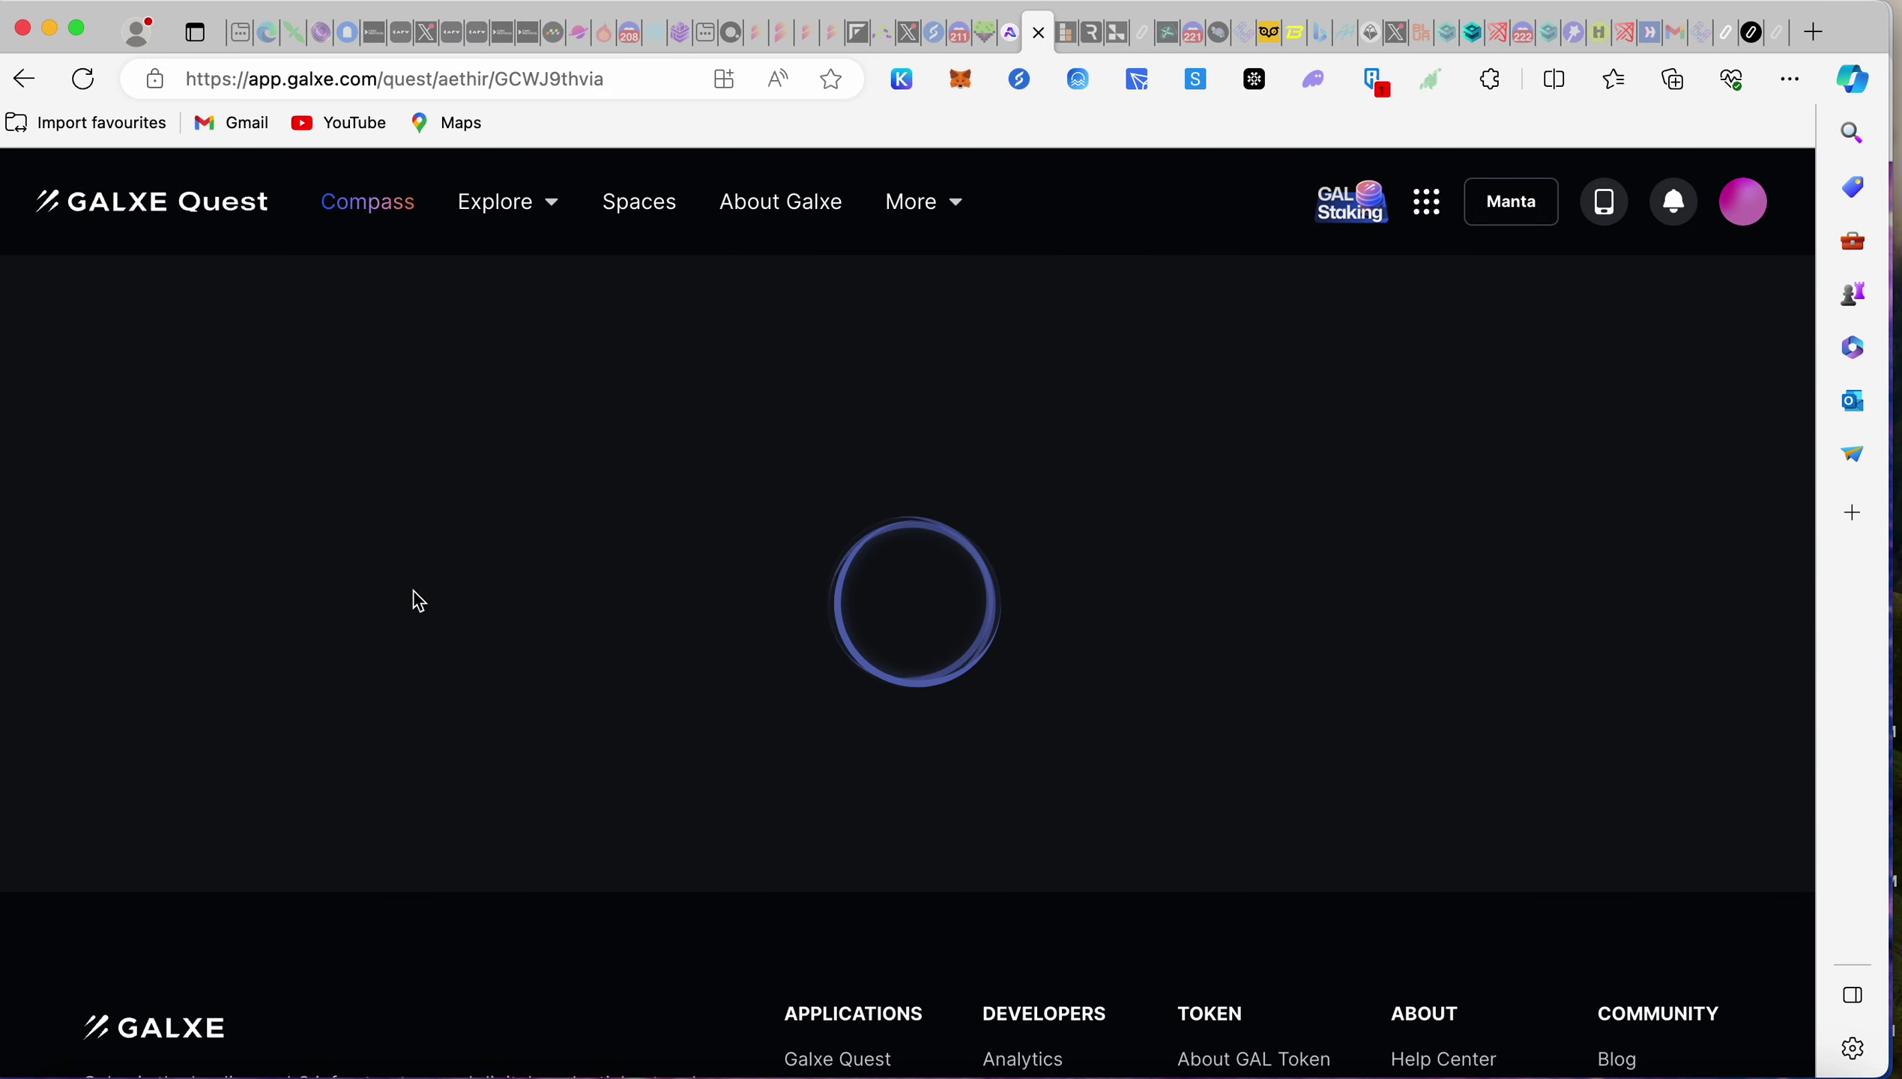
scroll(494, 766, down, 15)
scroll(495, 767, up, 12)
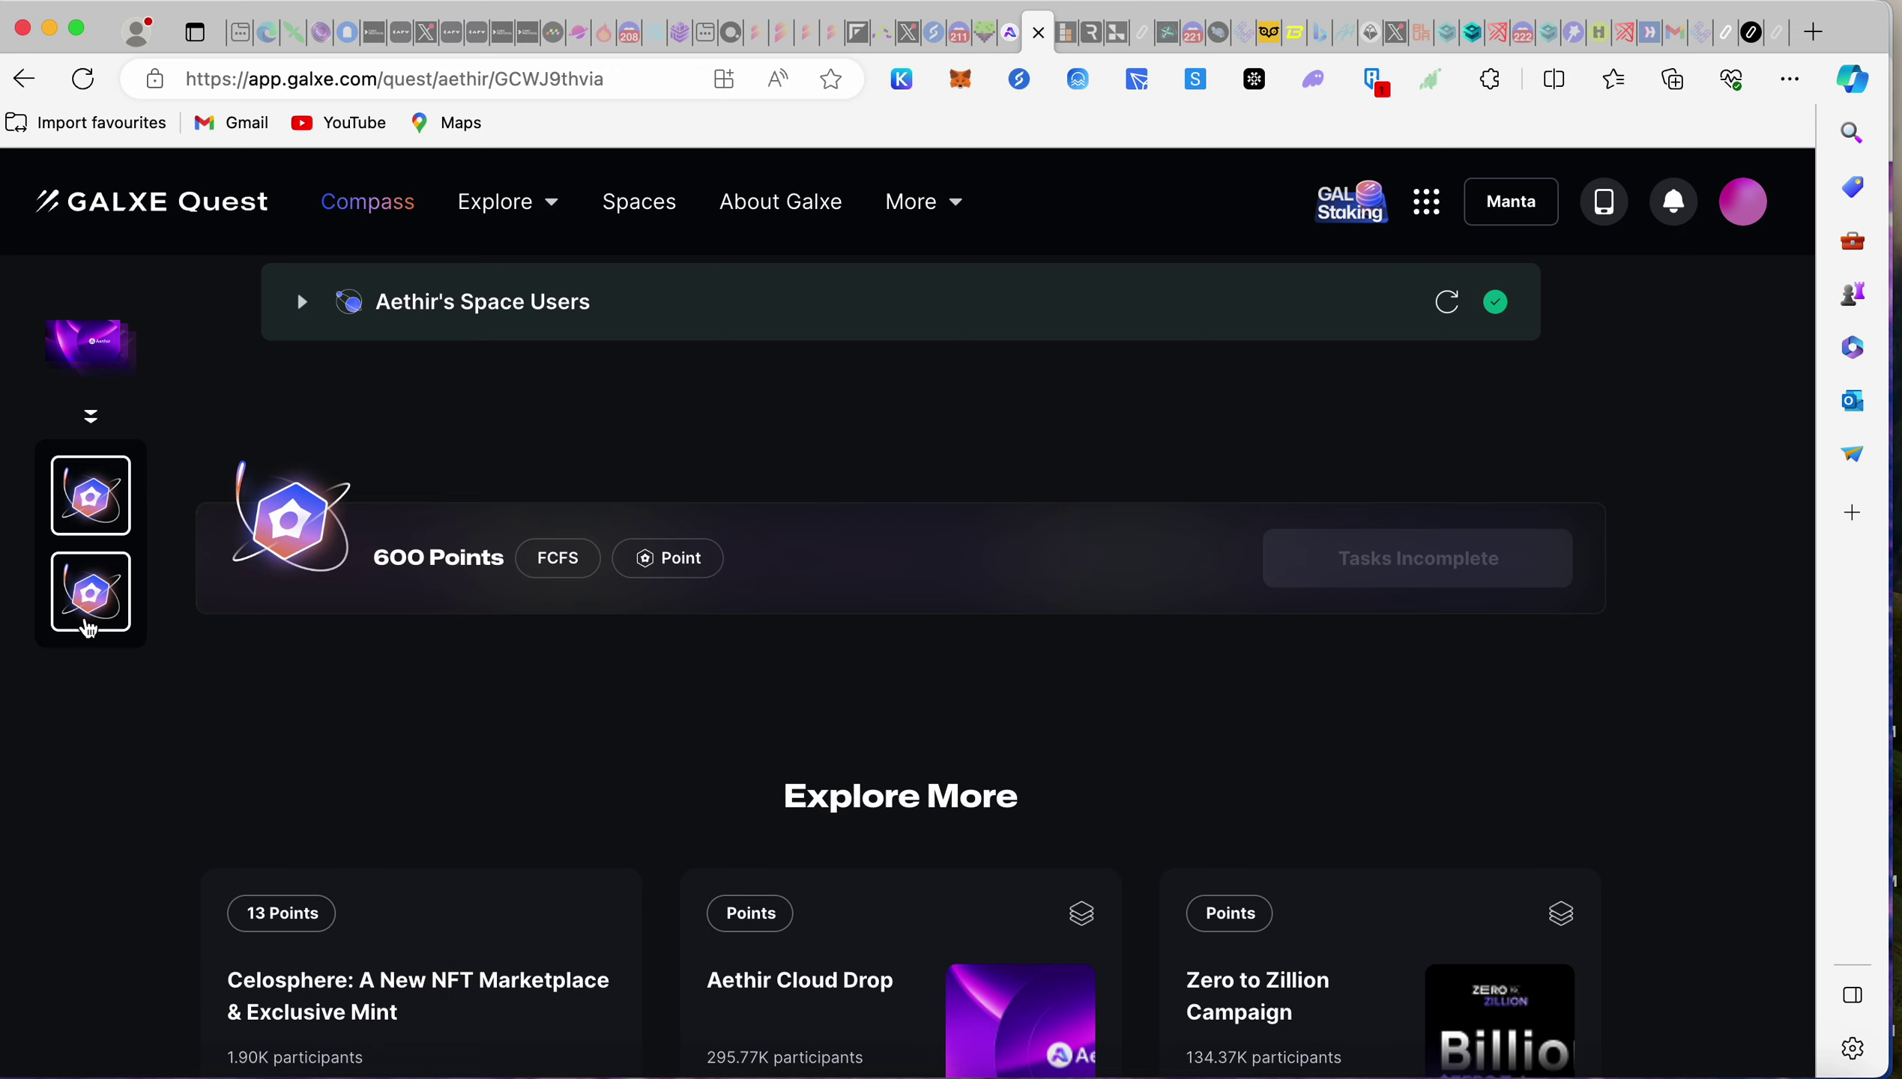
- Reopen Aethir Cloud Drop Quest - 2 and look through all its task groups down to the points claim section
click(89, 619)
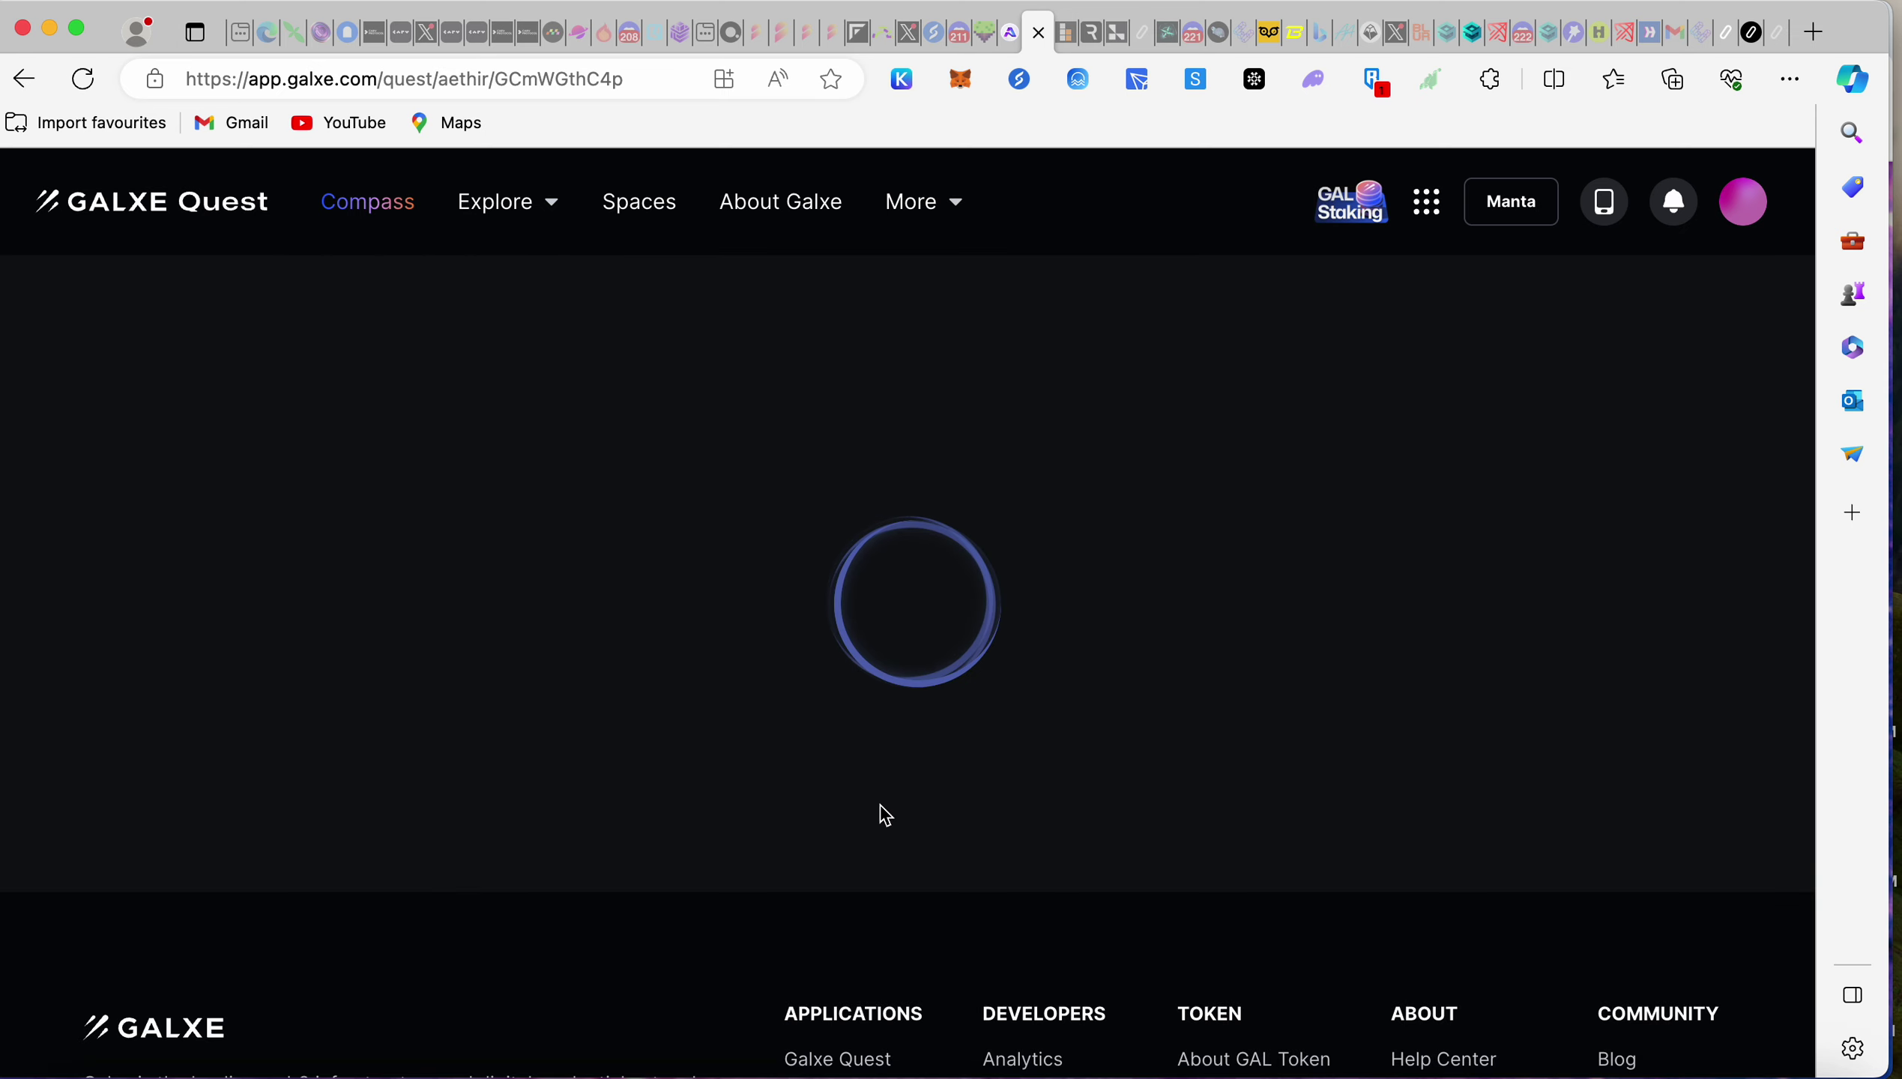
scroll(878, 812, down, 6)
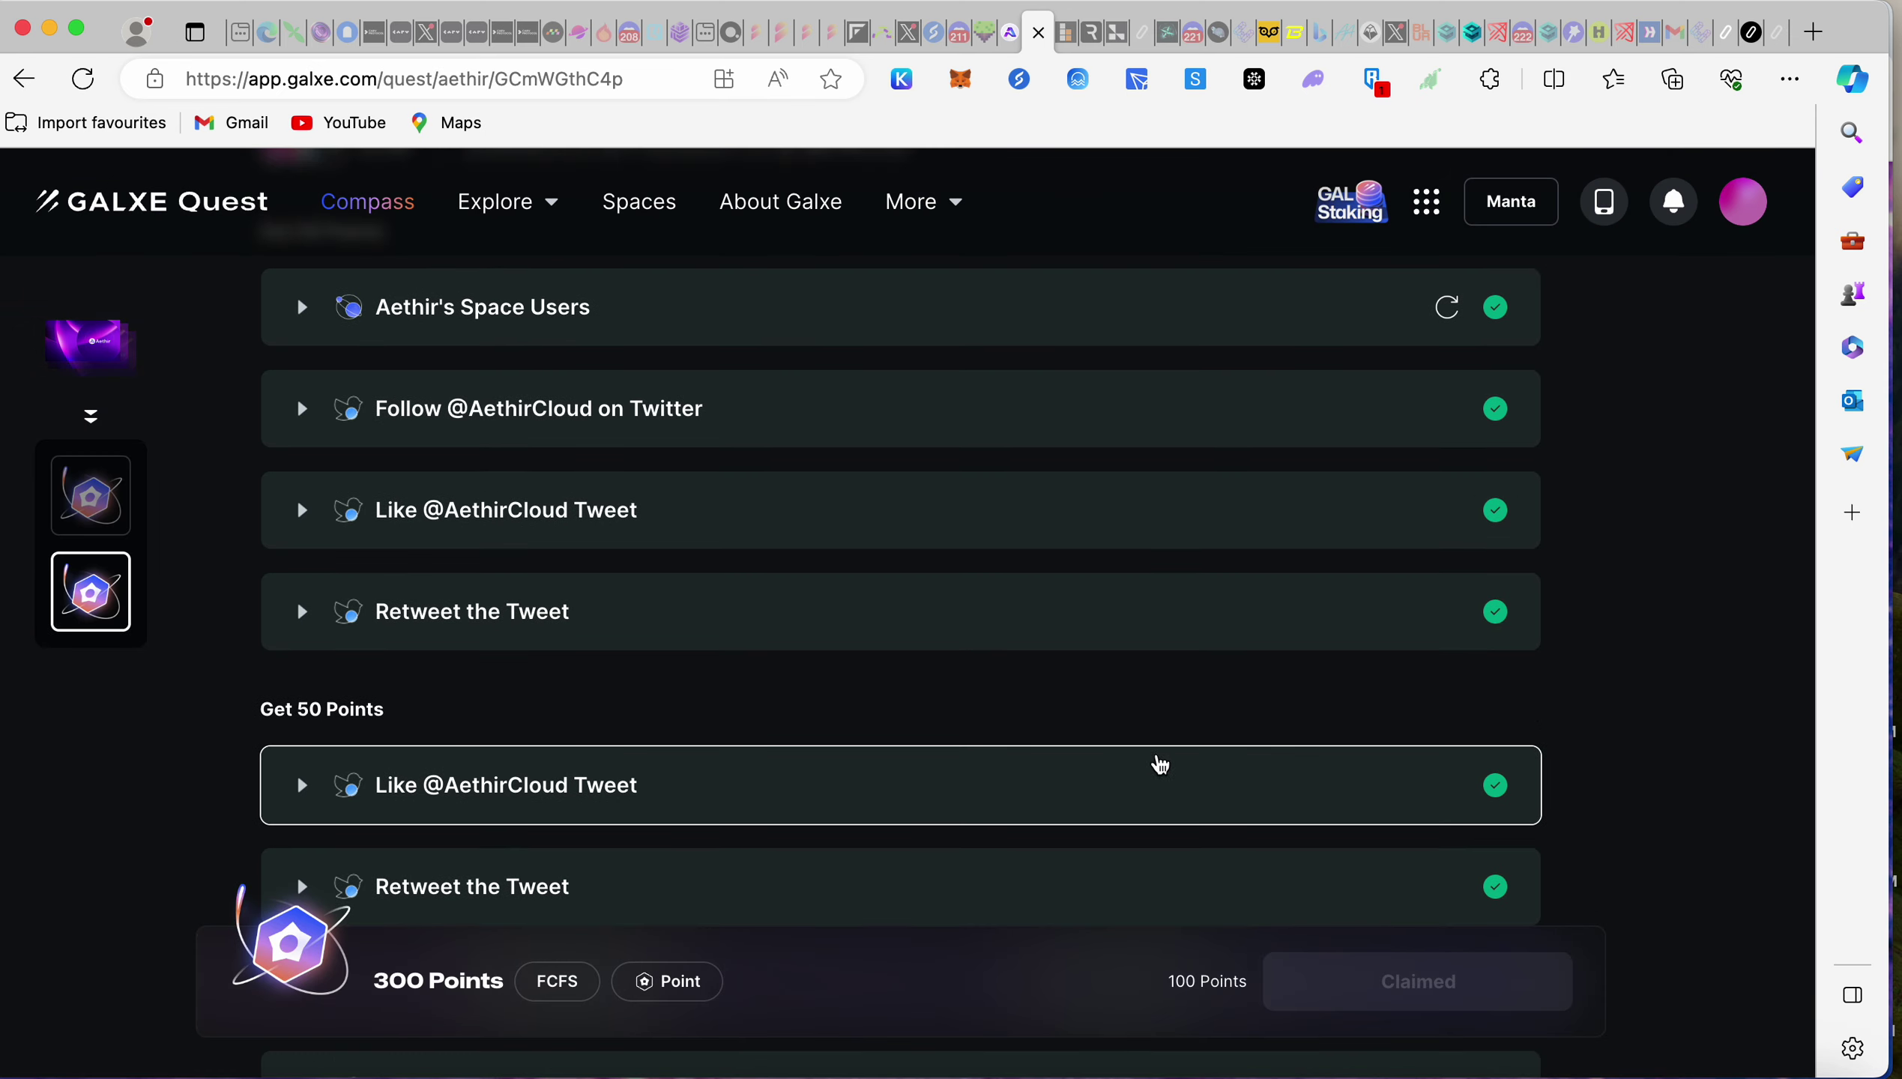
scroll(1178, 751, down, 12)
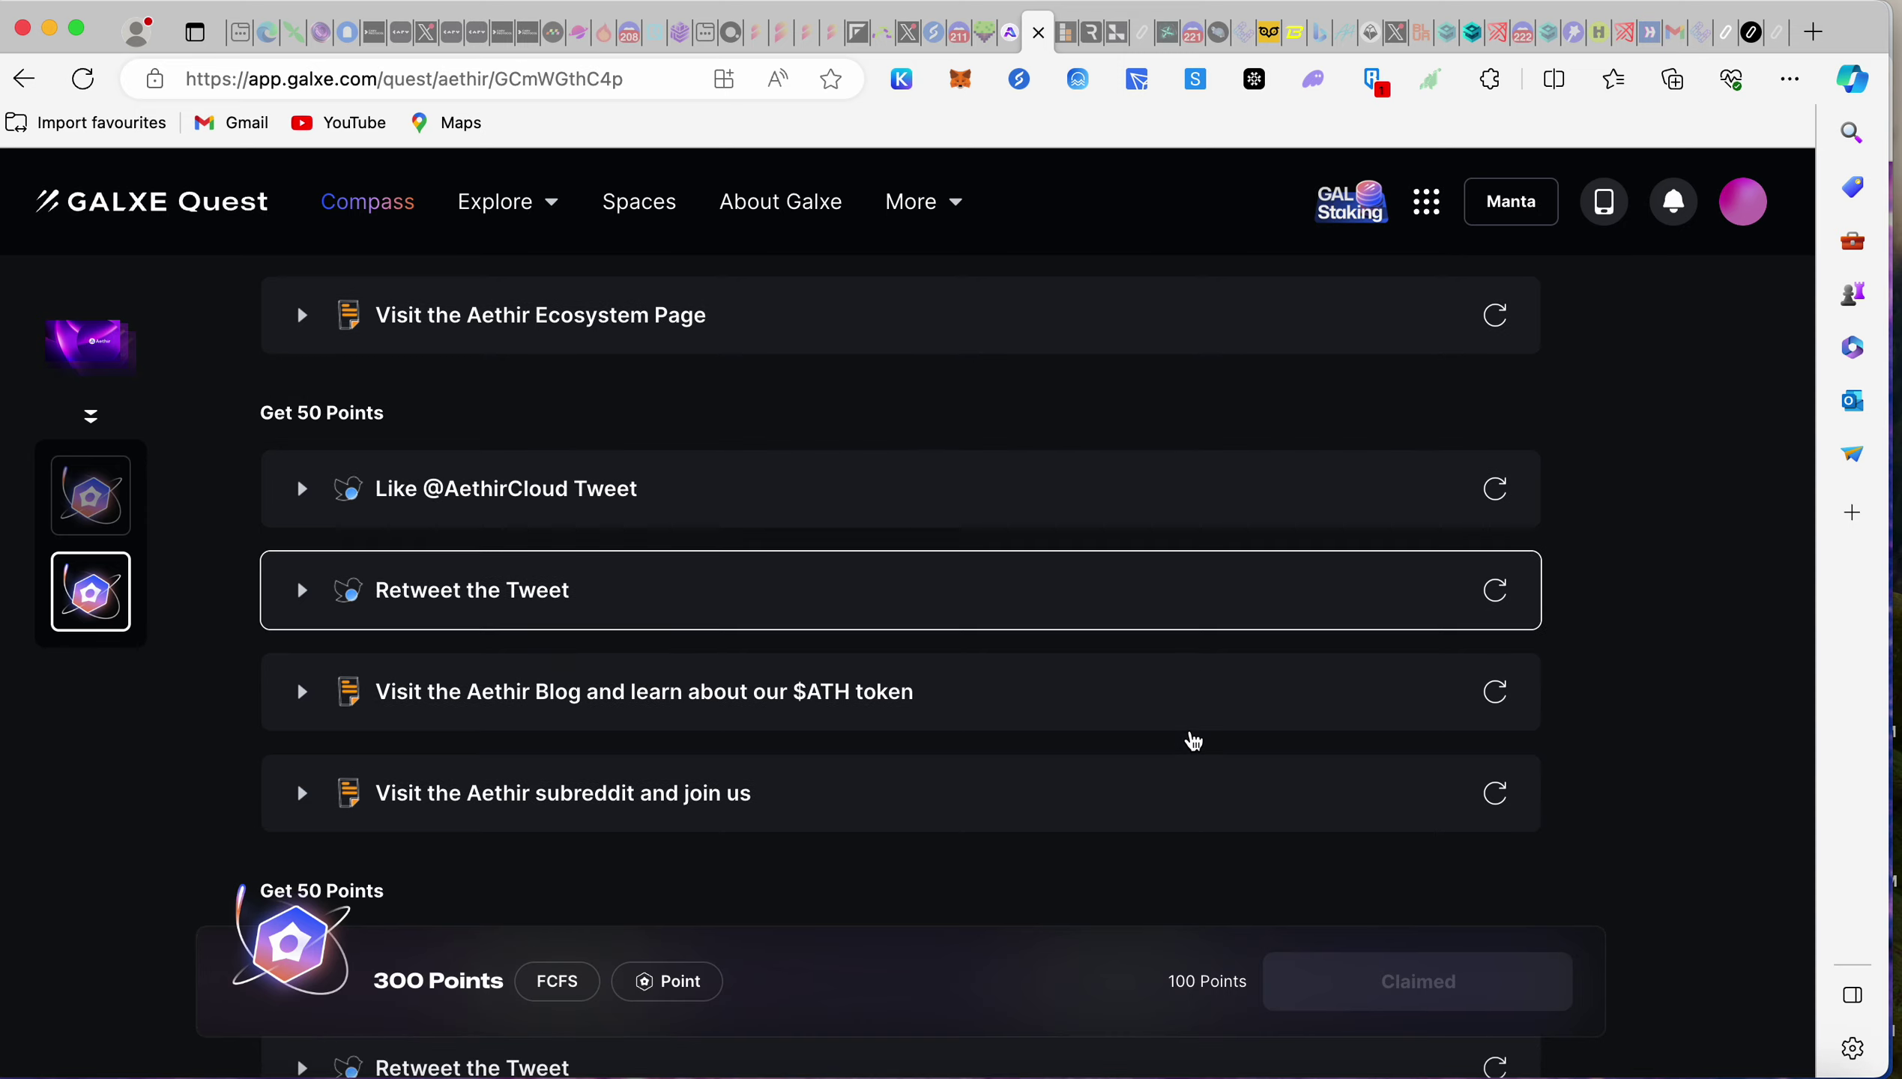
scroll(1194, 741, down, 10)
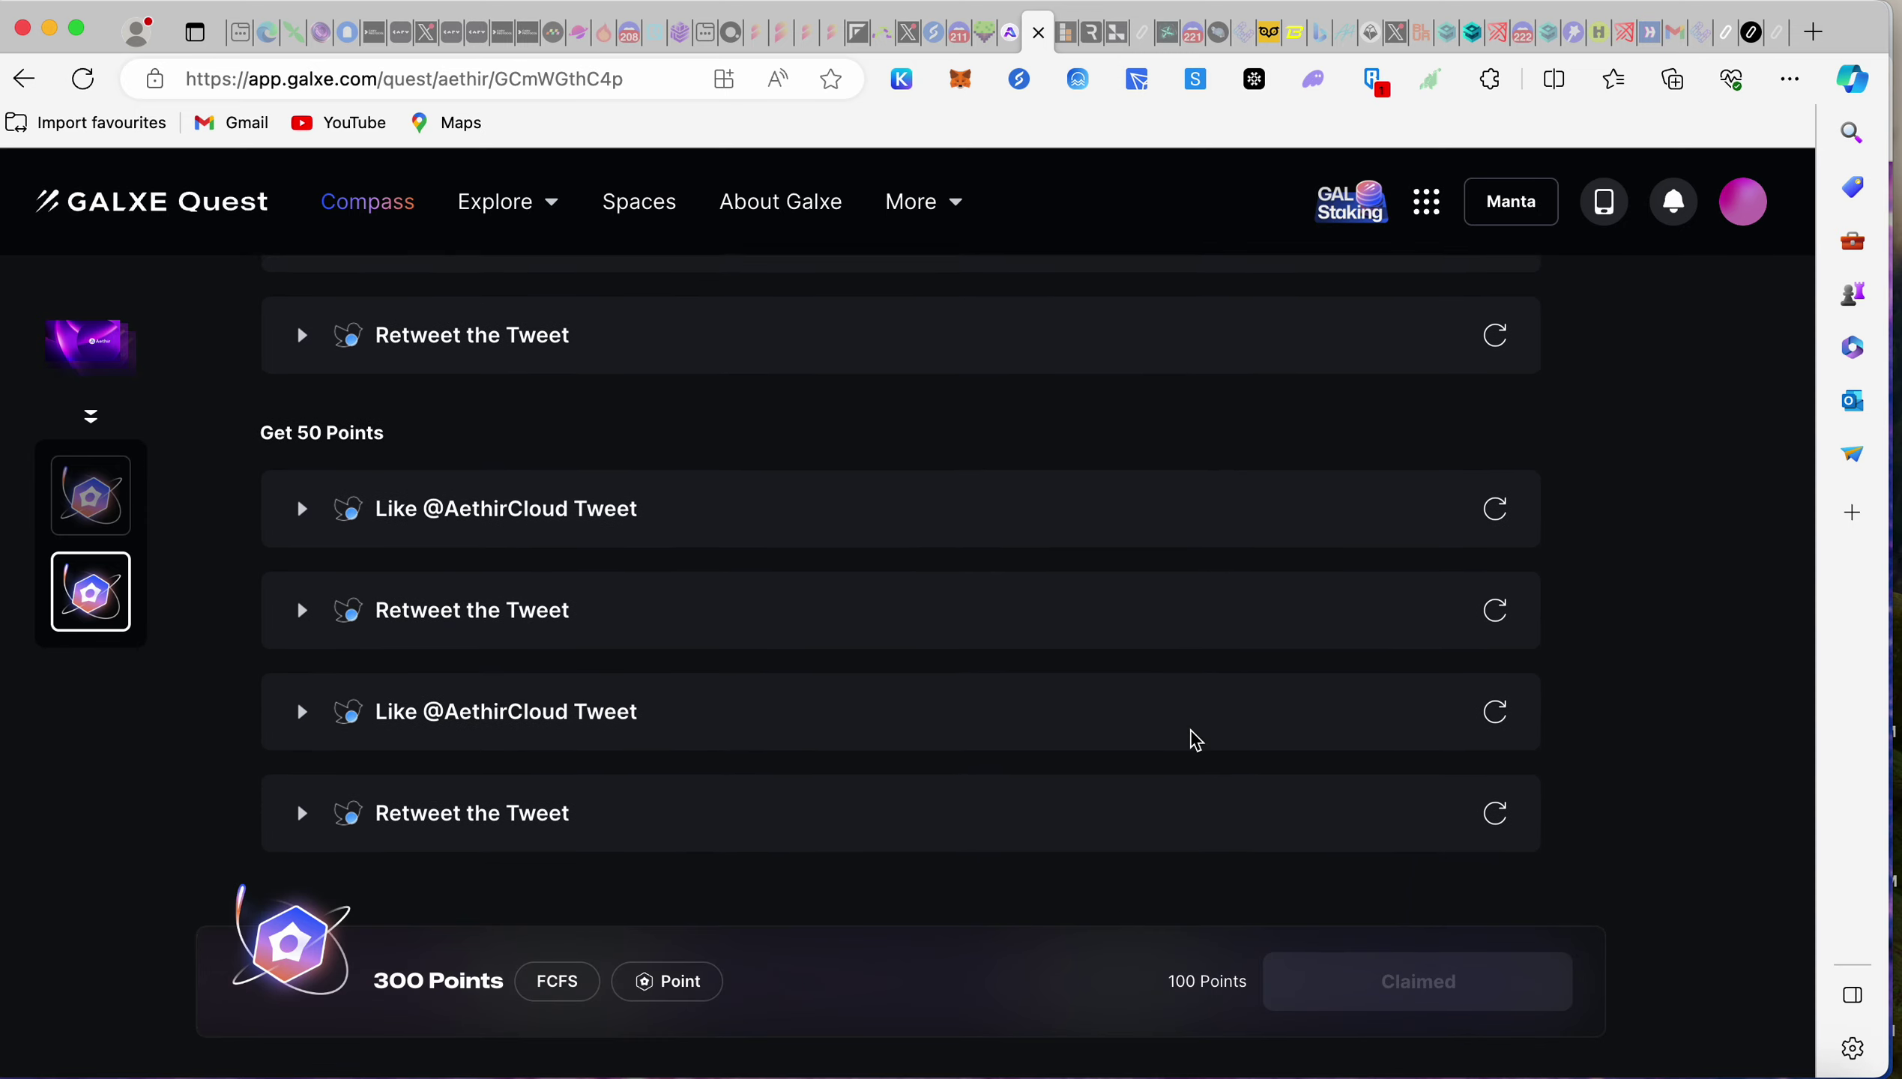
scroll(1195, 741, down, 3)
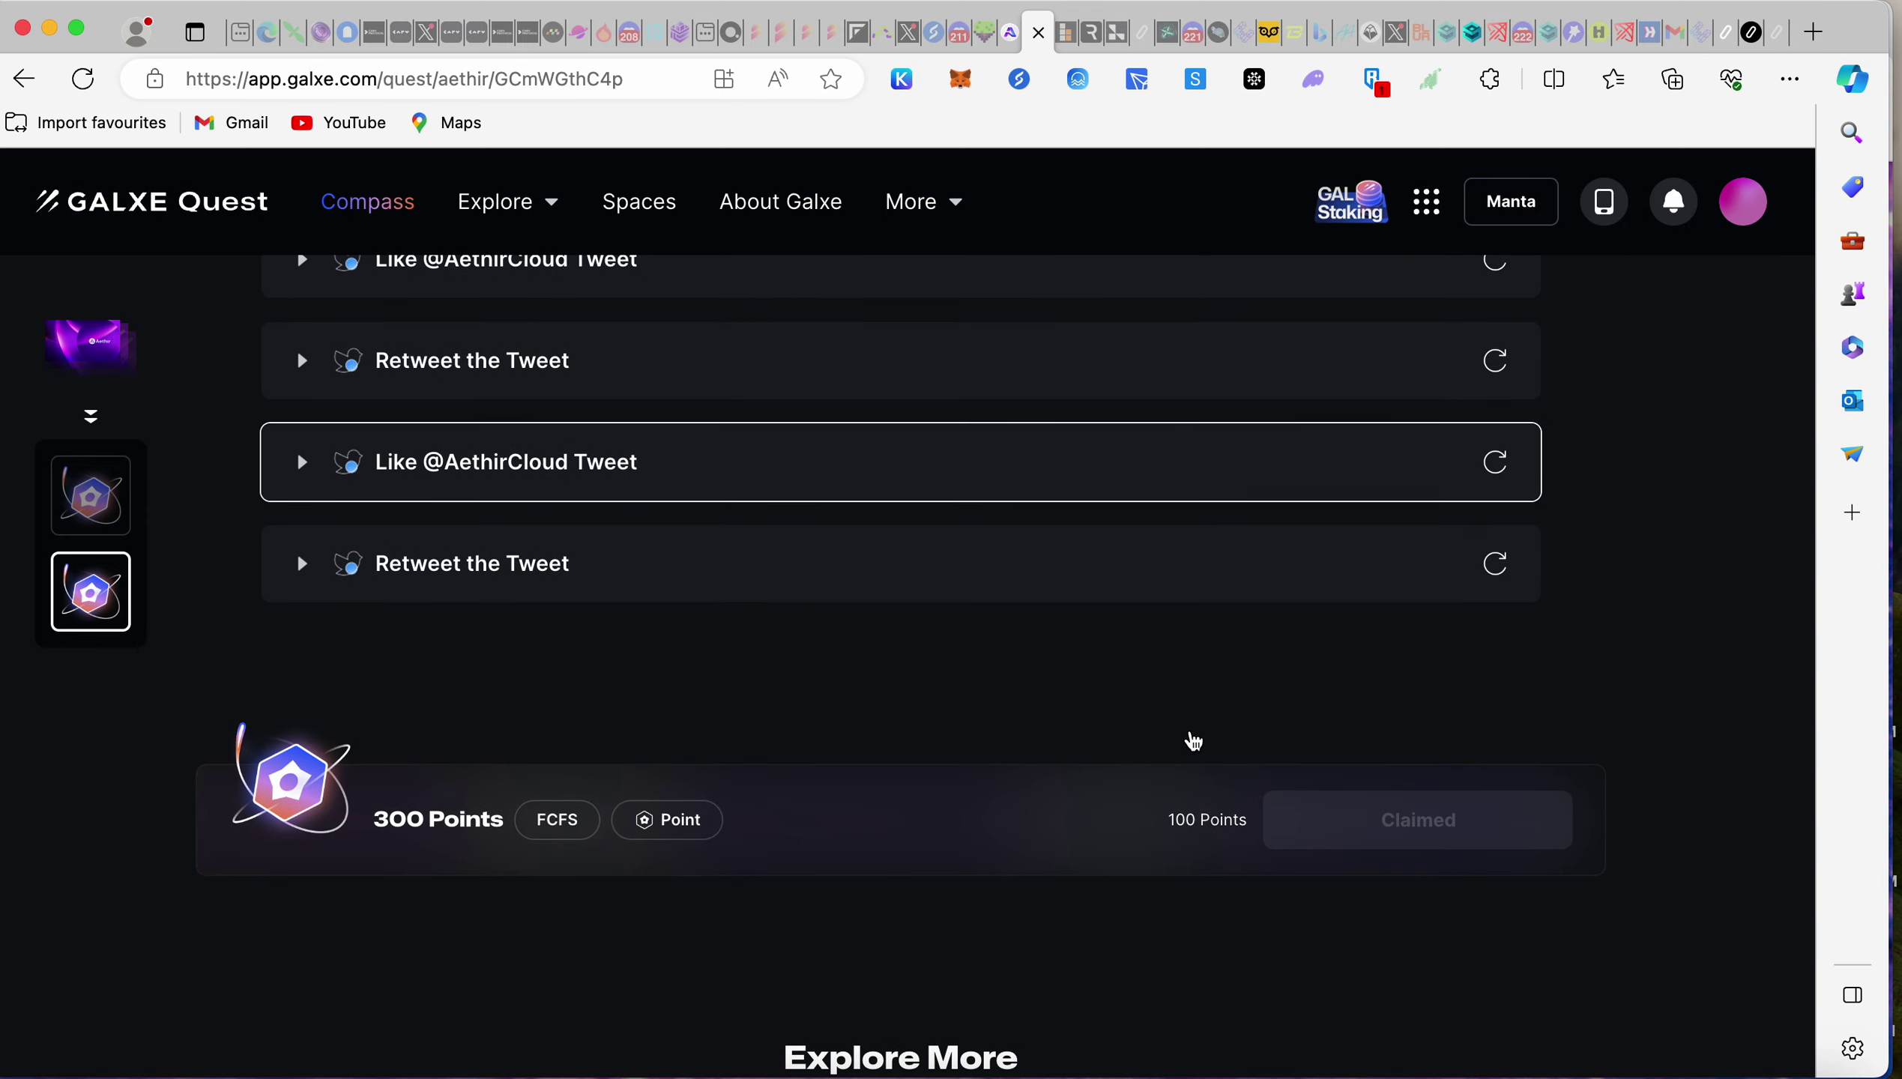